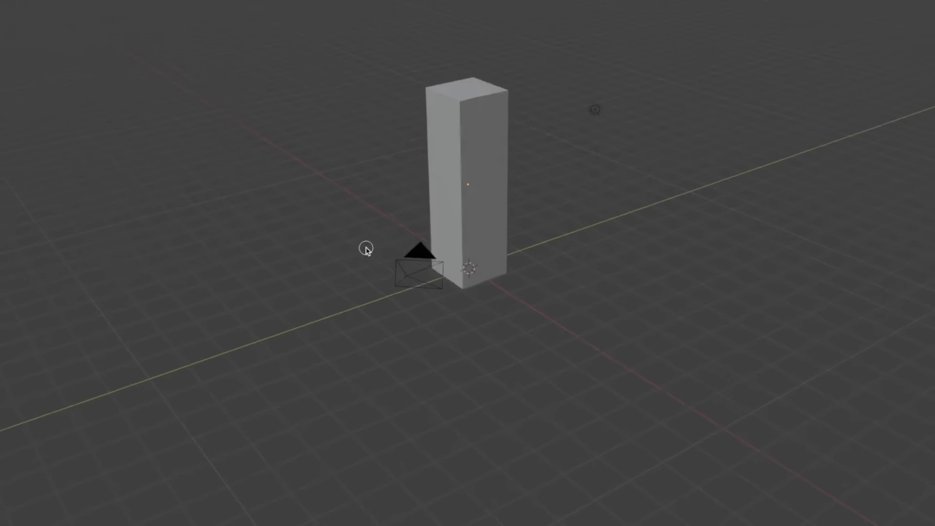
- Try to bevel the selected upper front corner of the tall box in Edit Mode
middle_click_drag(366, 249, 366, 248)
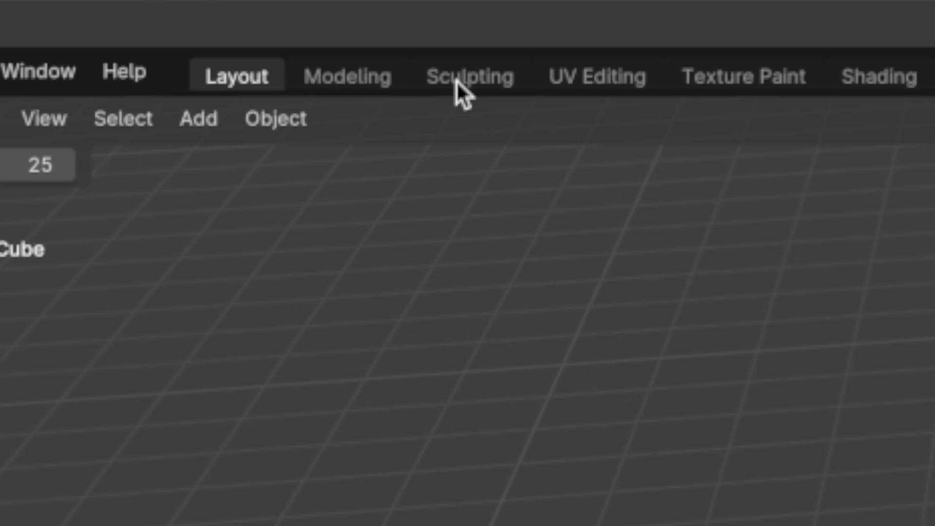
left_click(457, 80)
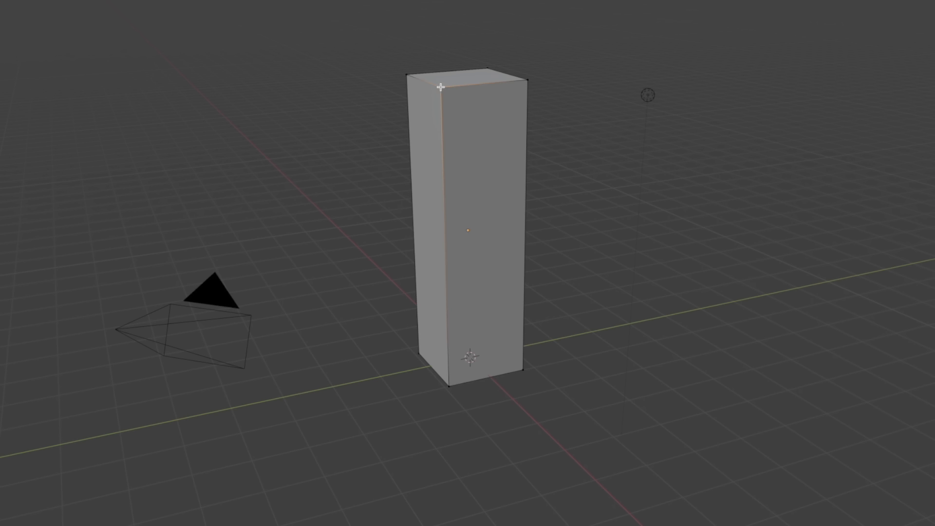
middle_click_drag(461, 105, 462, 105)
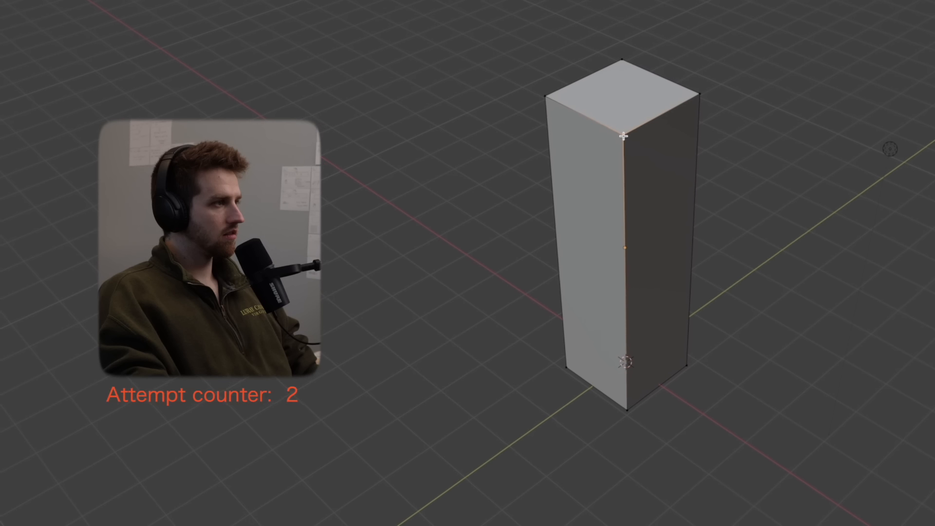
key("ctrl+b")
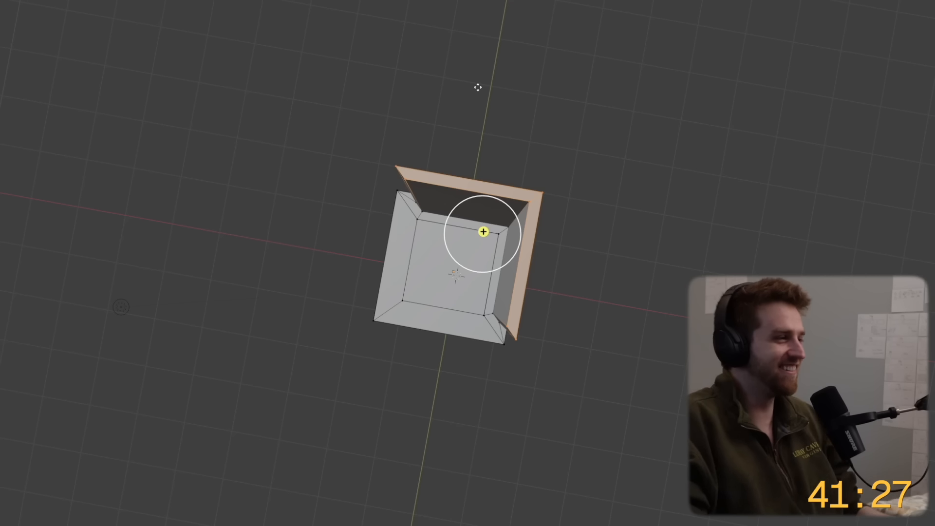
- Cut across the side faces of the tall block at about mid-height with the Knife tool
middle_click_drag(483, 232, 480, 396)
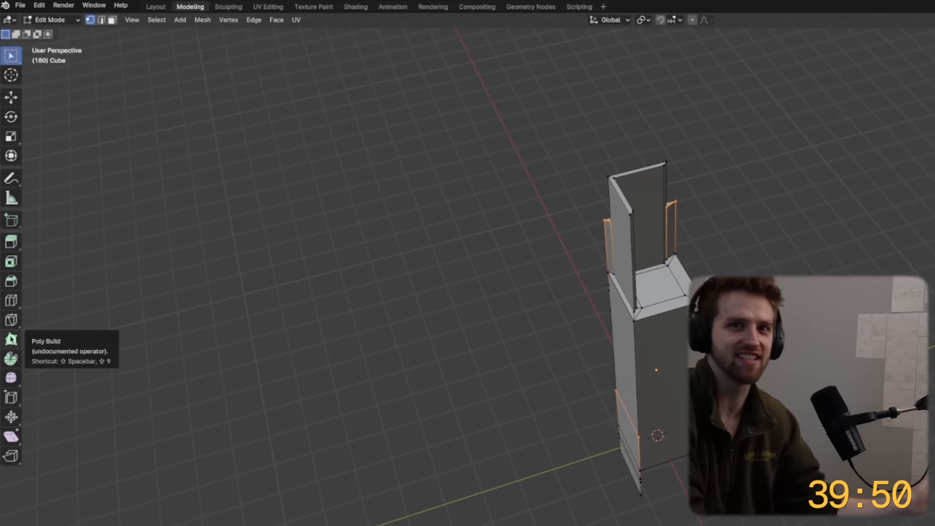
left_click(10, 321)
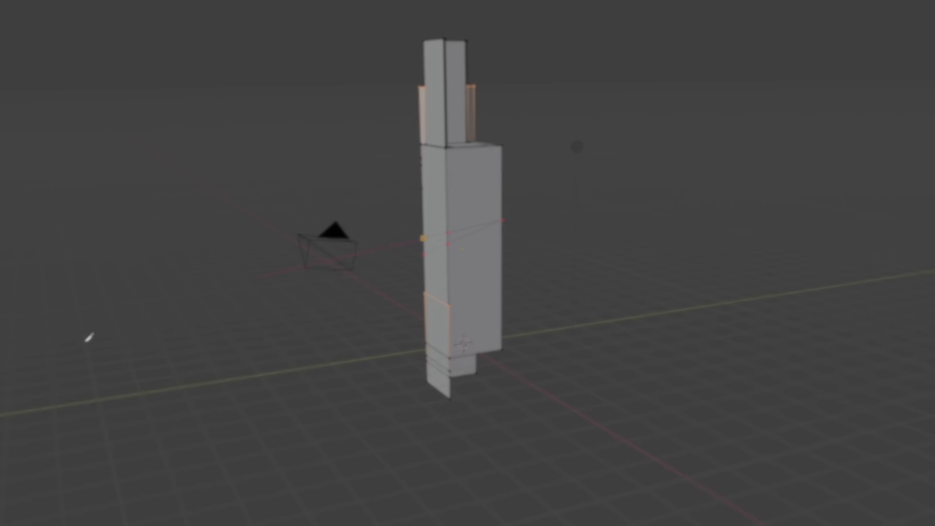
left_click(431, 205)
middle_click_drag(487, 271, 494, 231, "shift")
scroll(497, 246, "up", 2)
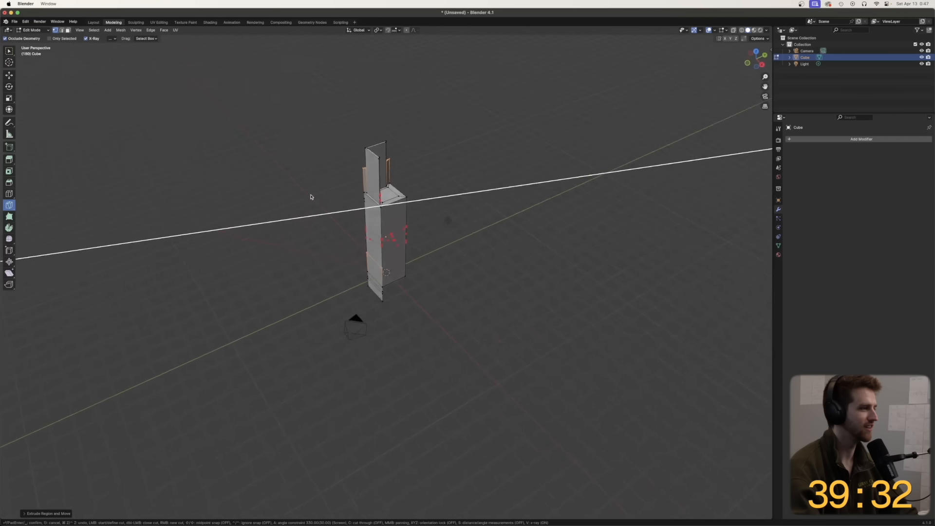
middle_click_drag(312, 197, 330, 201)
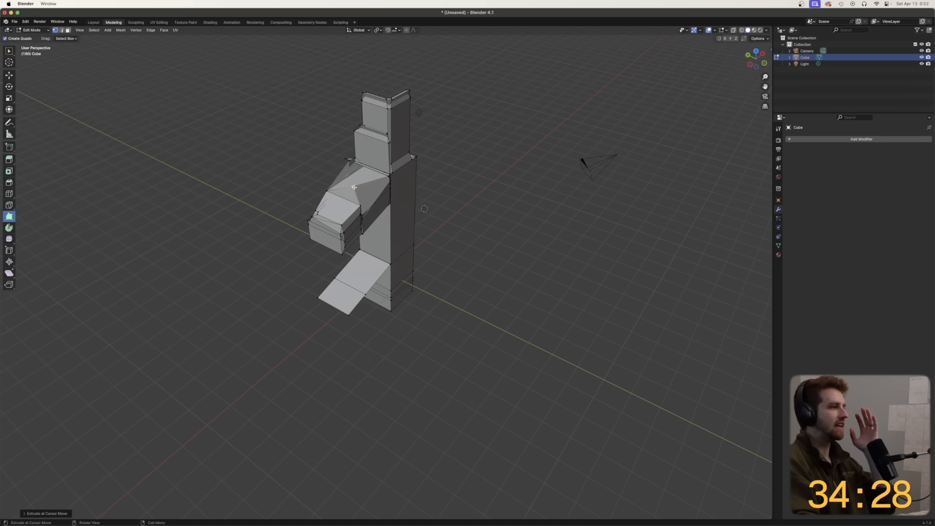
- Pull new freehand faces from the upper block's corner down toward the arm with Poly Build
scroll(361, 187, "down", 5)
scroll(361, 188, "left", 10)
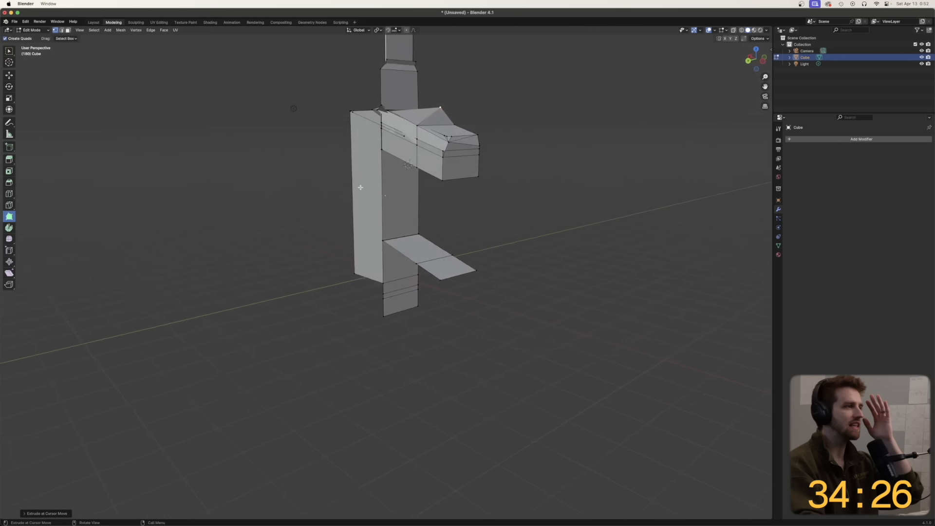
scroll(361, 188, "right", 8)
scroll(360, 187, "left", 5)
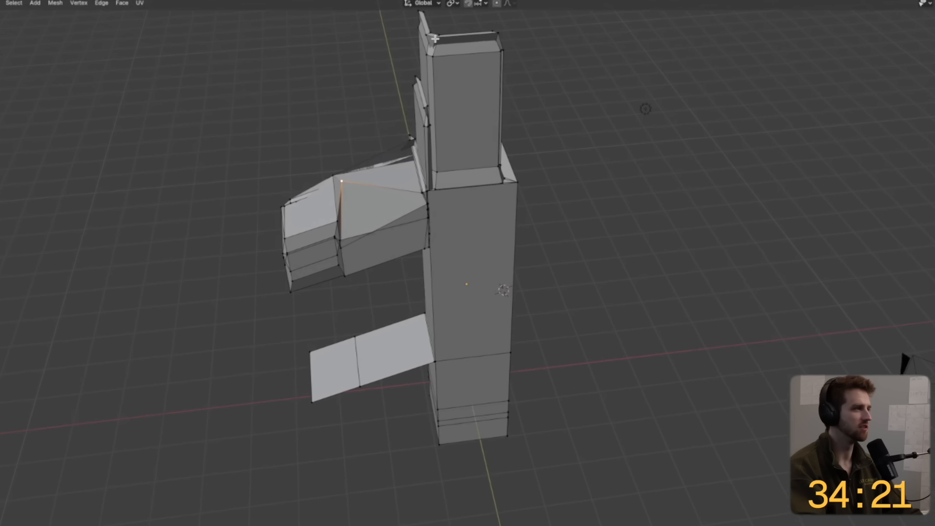
scroll(445, 89, "down", 3)
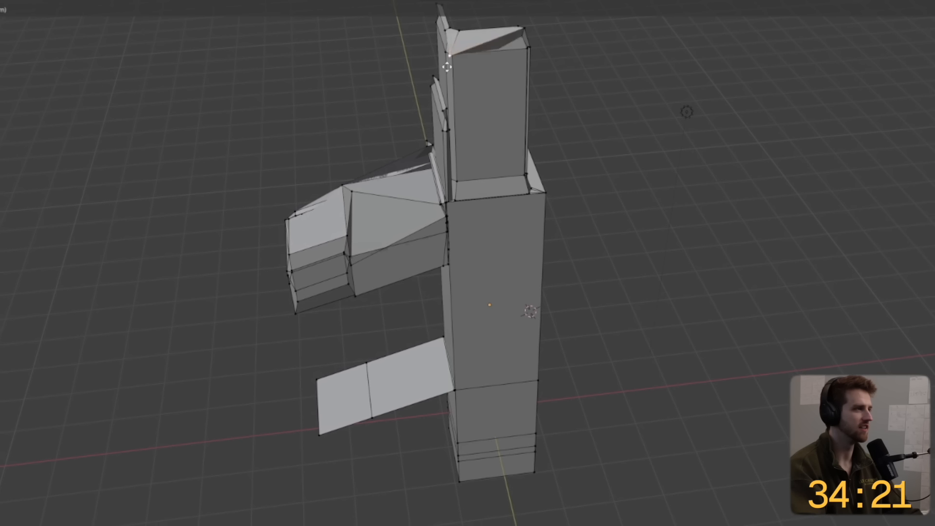
left_click(446, 89)
scroll(607, 66, "left", 6)
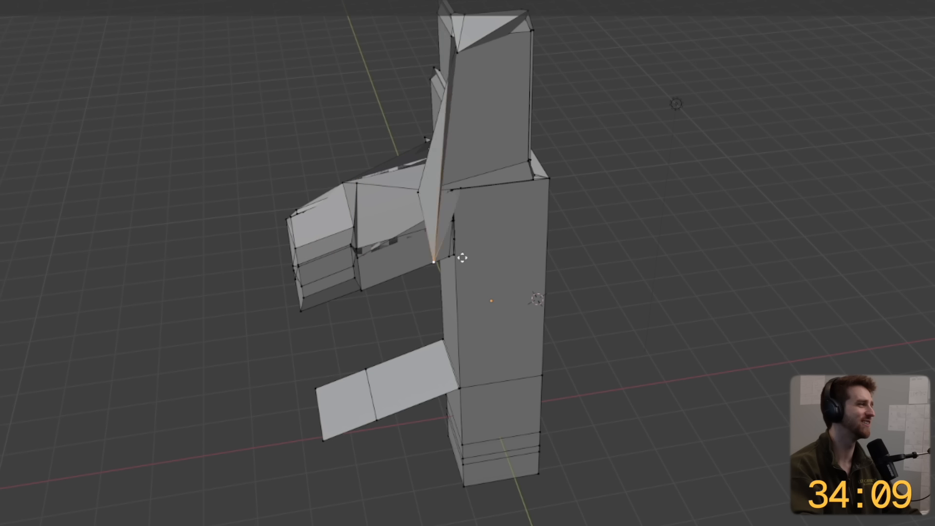
left_click_drag(527, 325, 544, 315)
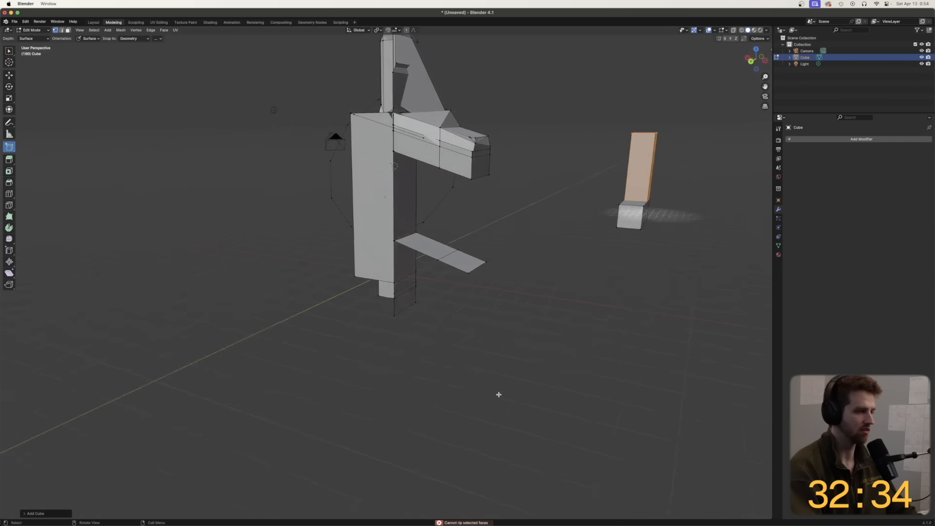
- Add a tall box as a torso above the small foot and leg blocks using Add Cube
scroll(499, 395, "up", 5)
scroll(498, 395, "right", 10)
scroll(499, 394, "up", 5)
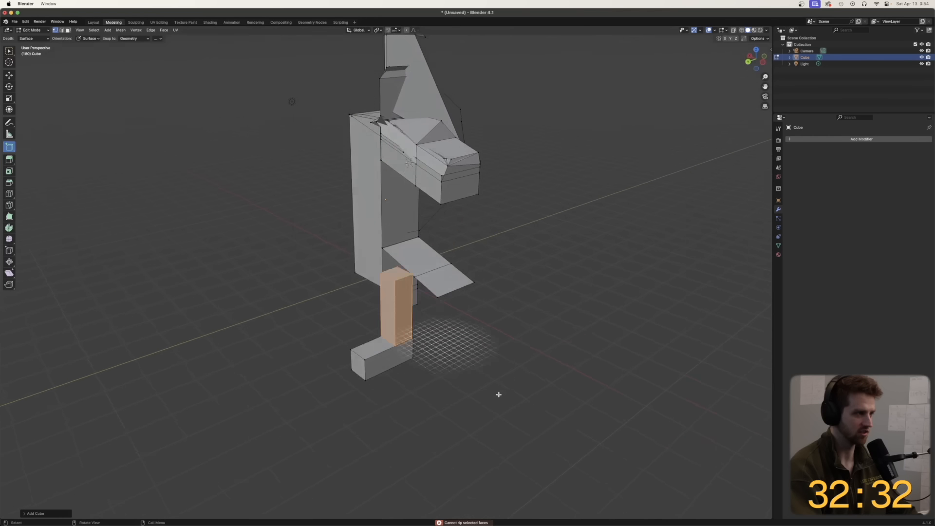
scroll(499, 395, "right", 10)
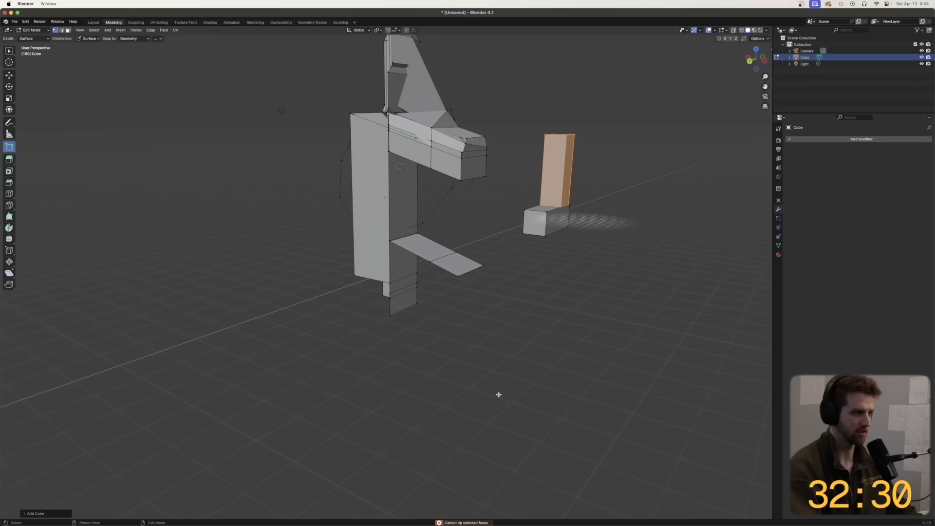
scroll(550, 389, "right", 15)
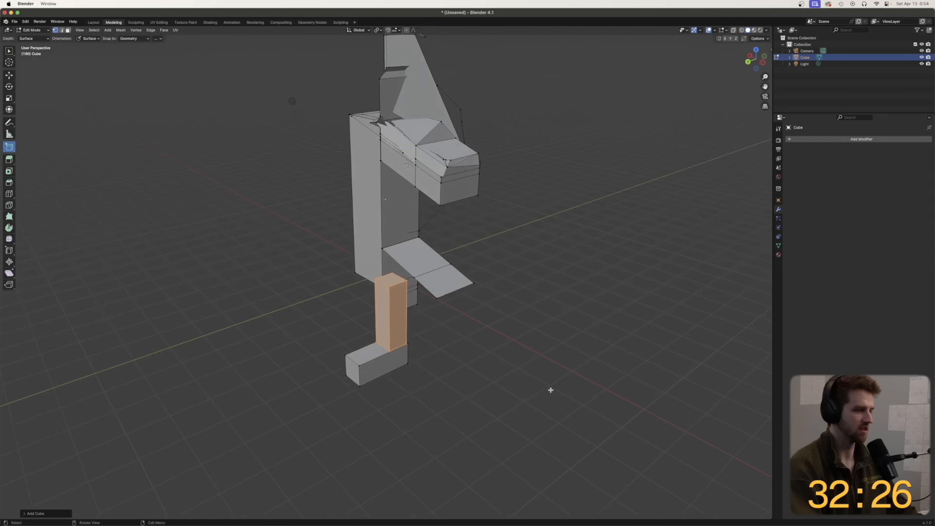
scroll(551, 391, "right", 10)
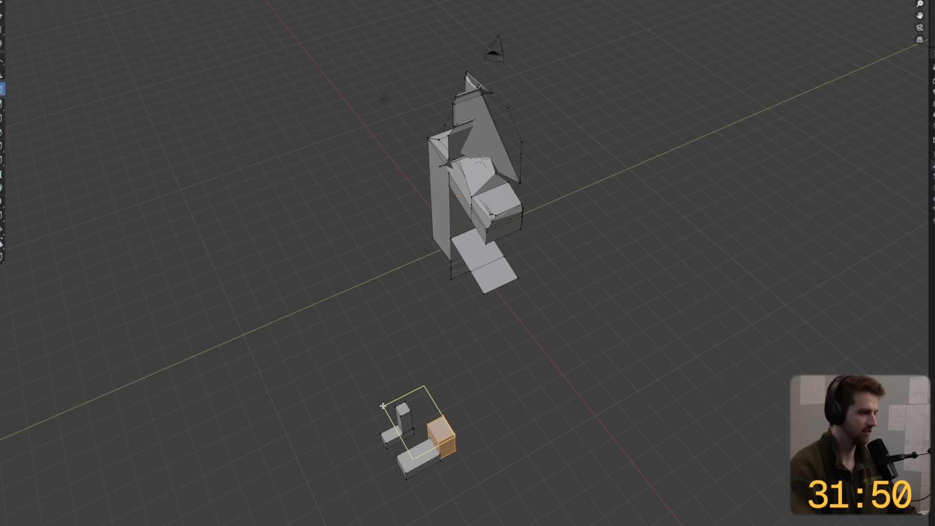
left_click(384, 284)
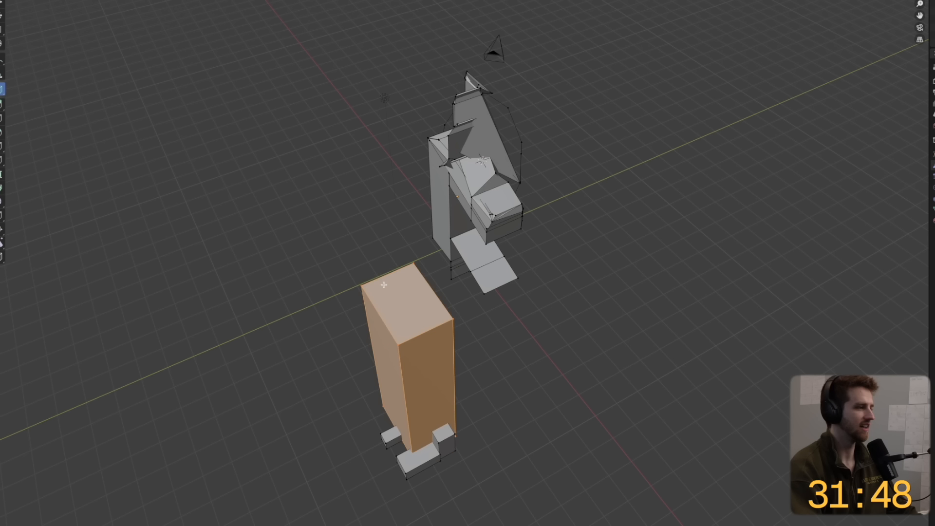
- Try to box-select the torso's front vertices and move them sideways along the Y axis
scroll(603, 340, "left", 10)
scroll(602, 340, "up", 4)
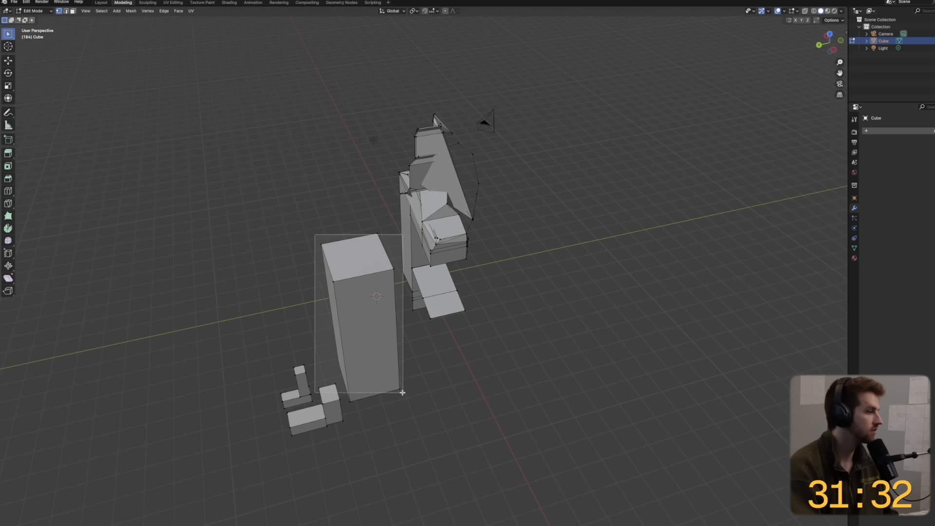
left_click_drag(403, 393, 414, 402)
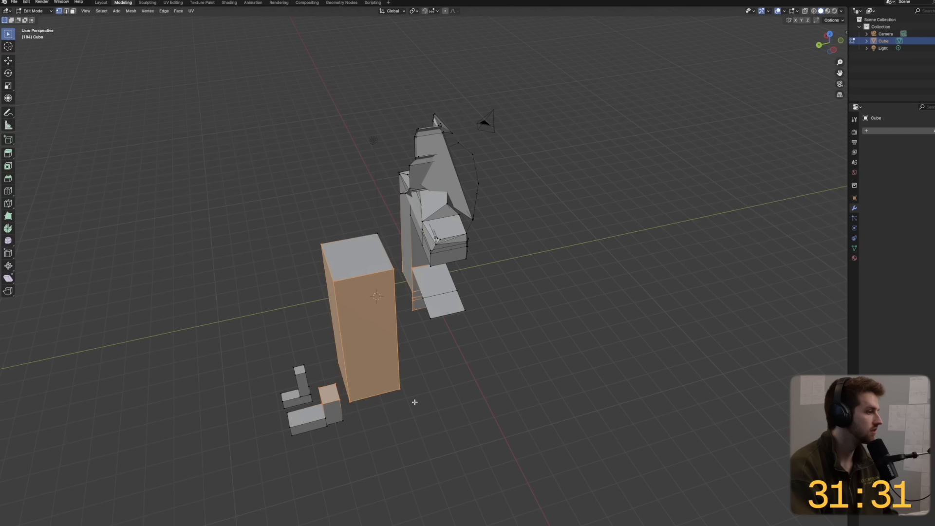
left_click(8, 61)
left_click_drag(349, 327, 308, 334)
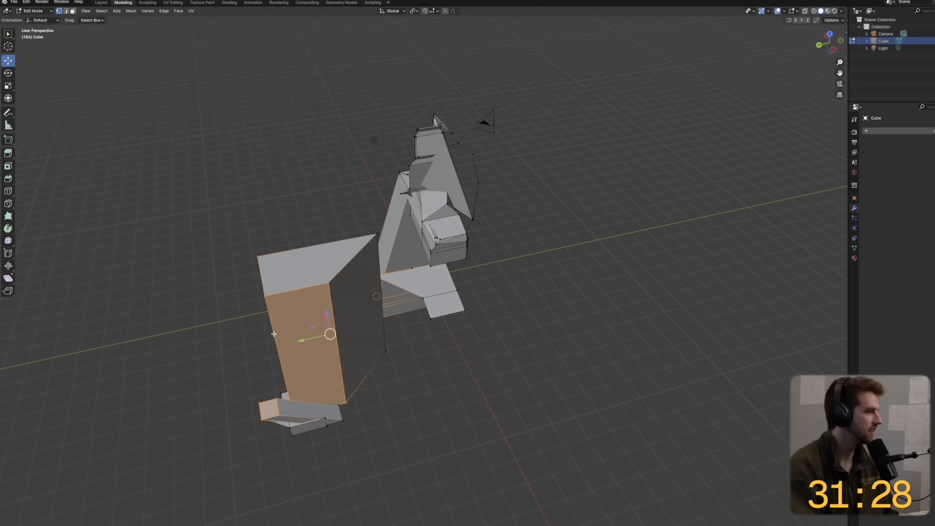
scroll(197, 328, "left", 10)
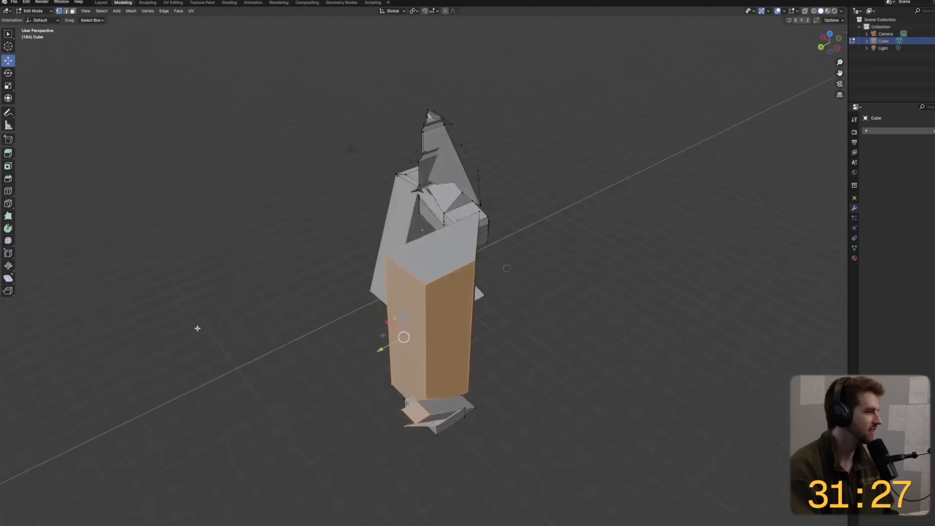
scroll(197, 328, "left", 10)
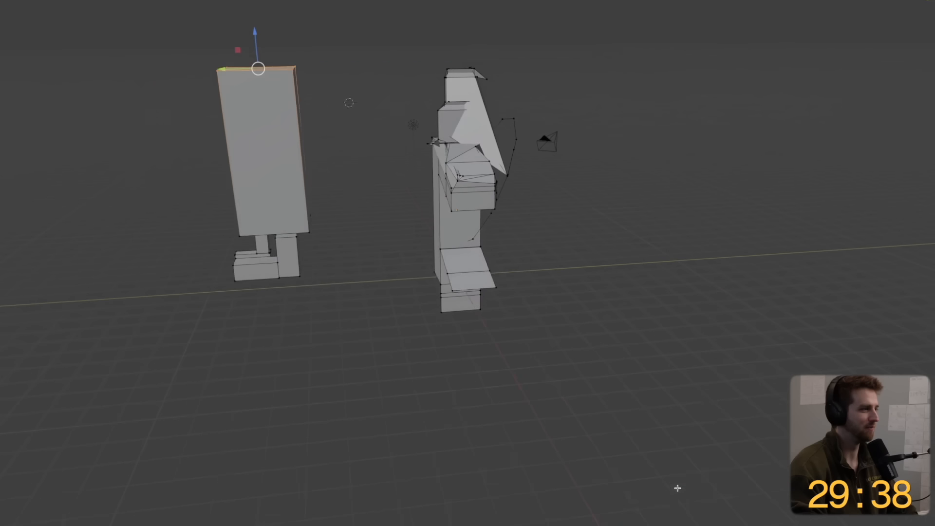
- Render the scene as a still image and inspect the render result
middle_click_drag(678, 488, 678, 489)
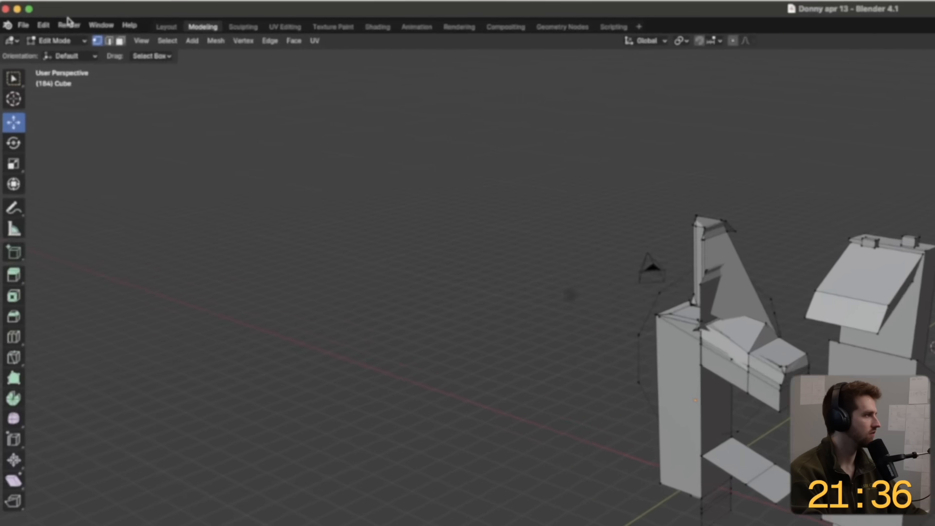
left_click(61, 23)
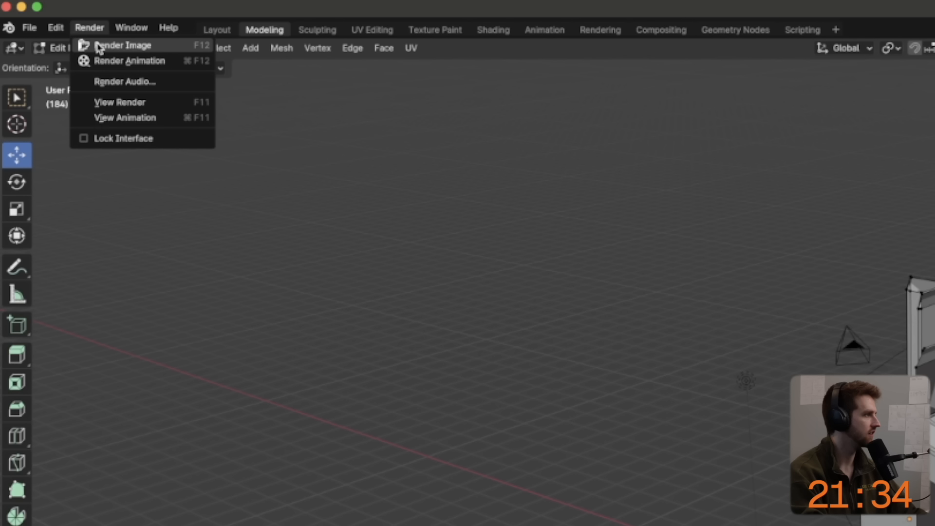
left_click(97, 43)
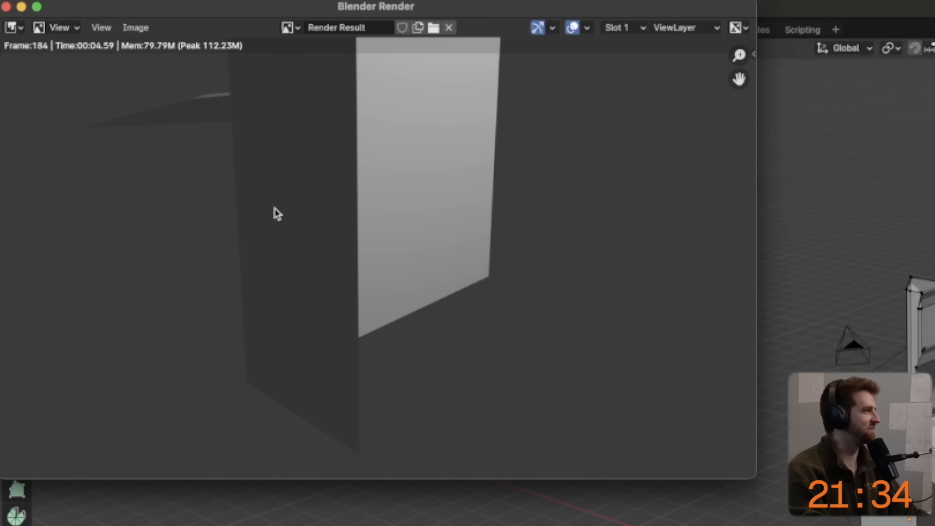
scroll(274, 208, "up", 4)
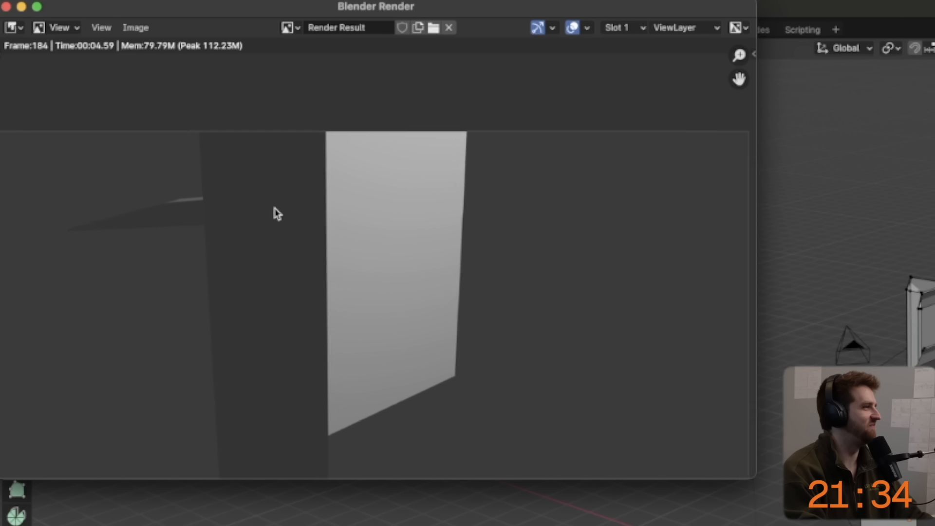
scroll(274, 208, "down", 1)
scroll(275, 211, "down", 2)
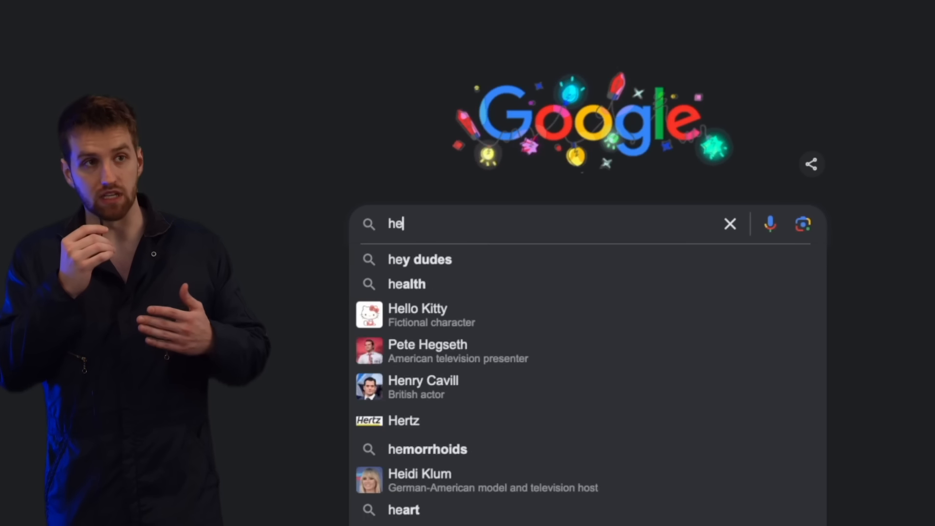
- Switch to Google and enter the search query "help blender took everything"
type("lp blender took everything")
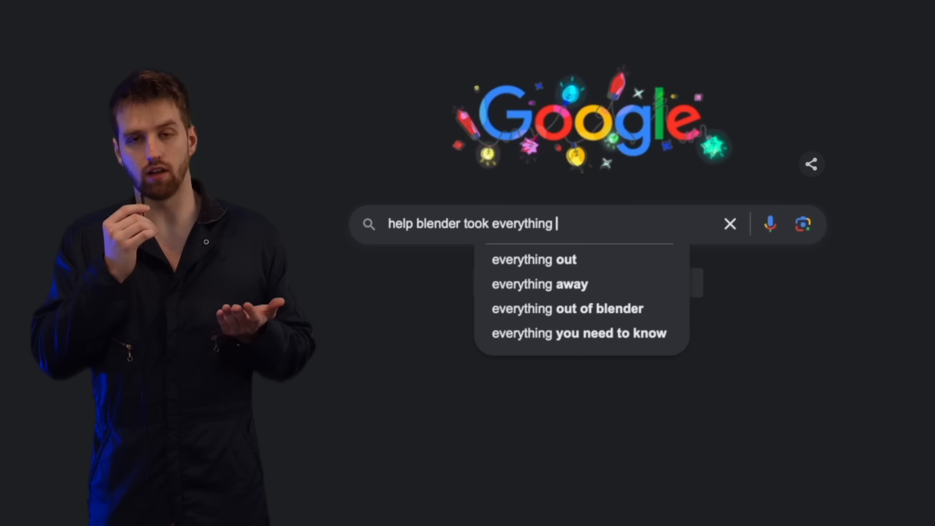
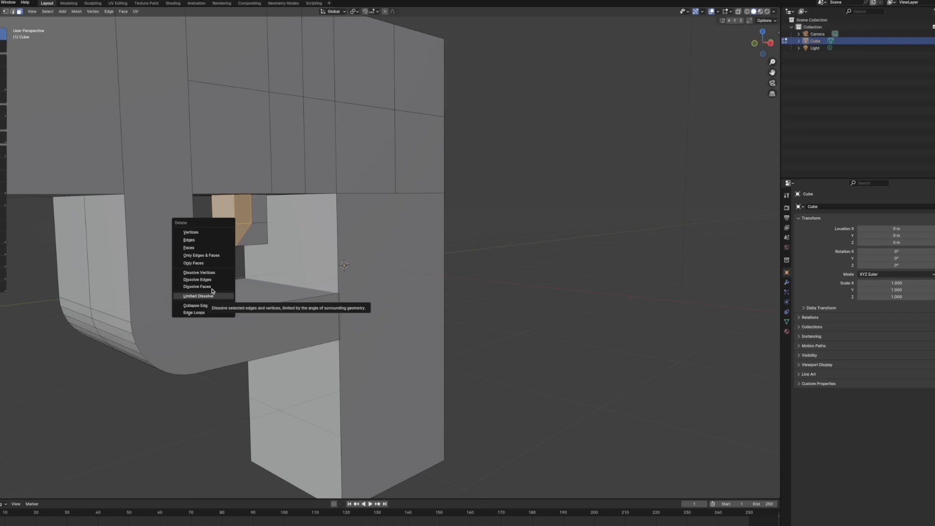
- Delete the highlighted trigger faces of the pistol-shaped mesh with Only Faces, and move the added light, Light.001
left_click(205, 264)
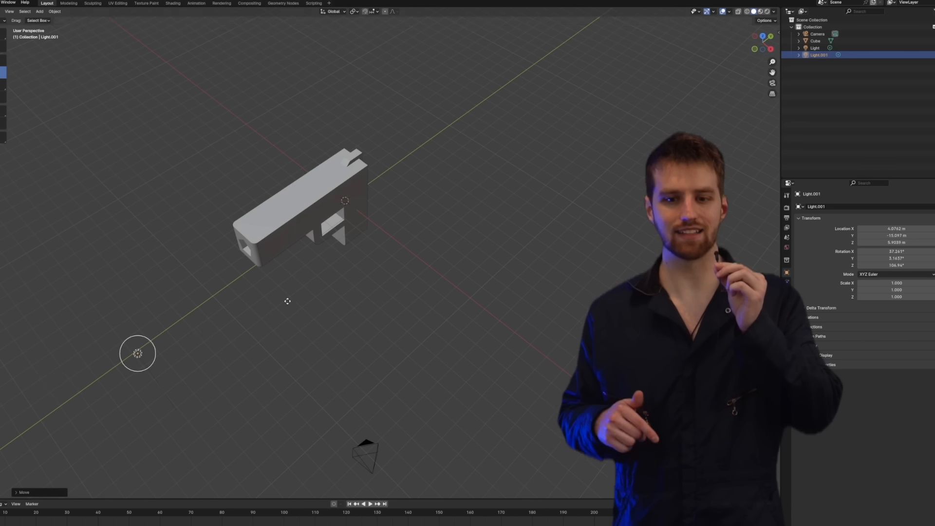
key("g")
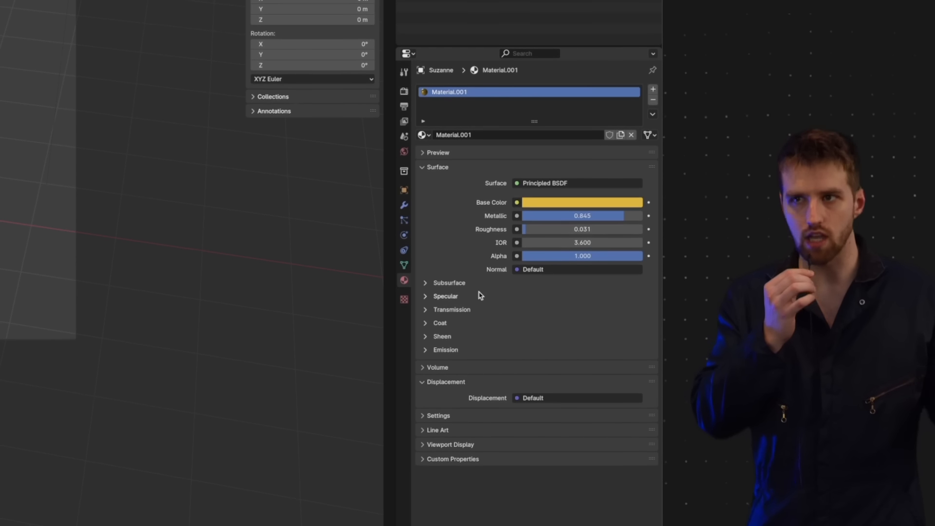
- Expand the Subsurface and Specular settings of the monkey head's gold material and view the scene from another angle
left_click(445, 283)
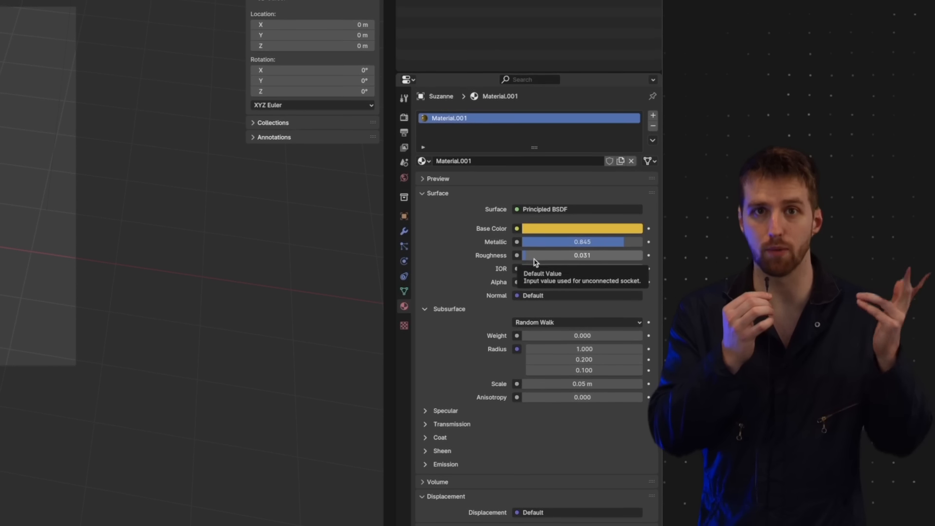
left_click(447, 420)
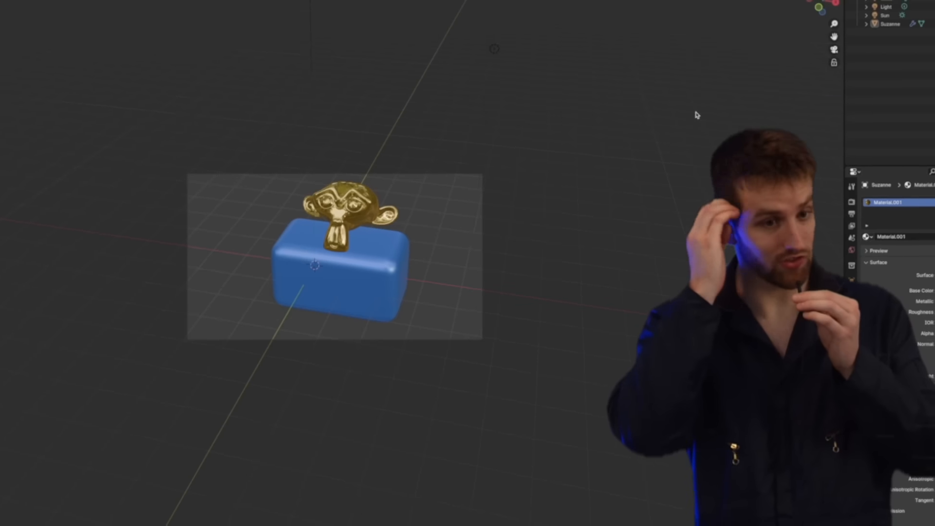
middle_click_drag(698, 115, 730, 122)
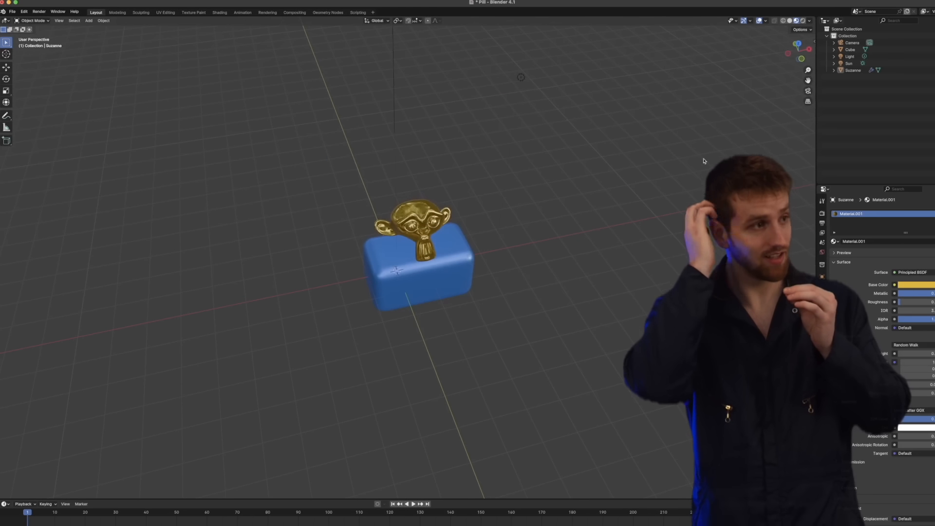
- Render the gold monkey head on the blue block as a still image, inspect the result and close the render window
scroll(678, 169, "up", 10)
mouse_move(669, 165)
middle_mouse_down()
mouse_move(692, 162)
mouse_move(701, 143)
mouse_move(674, 153)
middle_mouse_up()
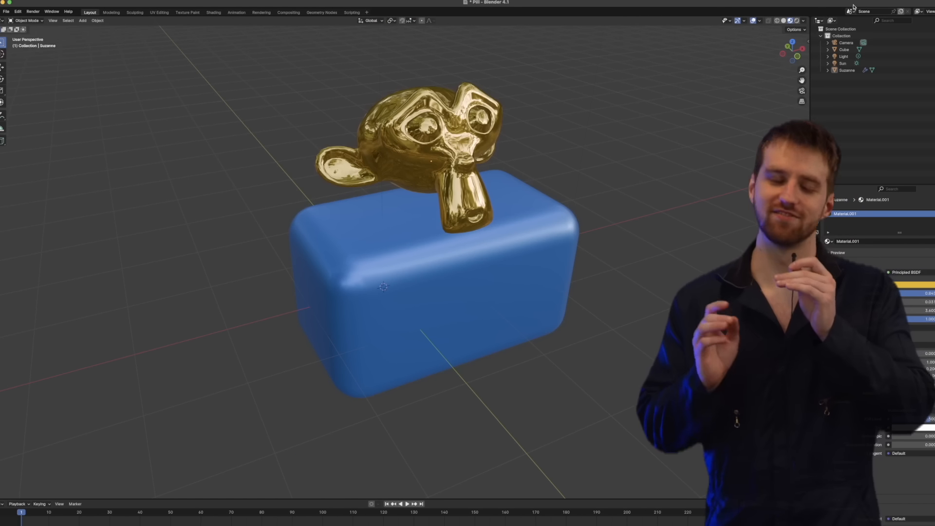
left_click_drag(797, 43, 763, 43)
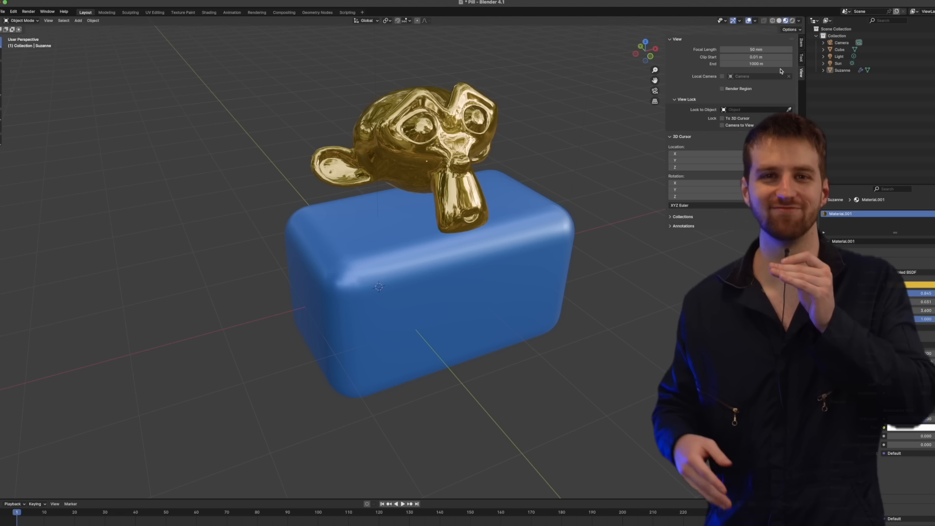
key("F12")
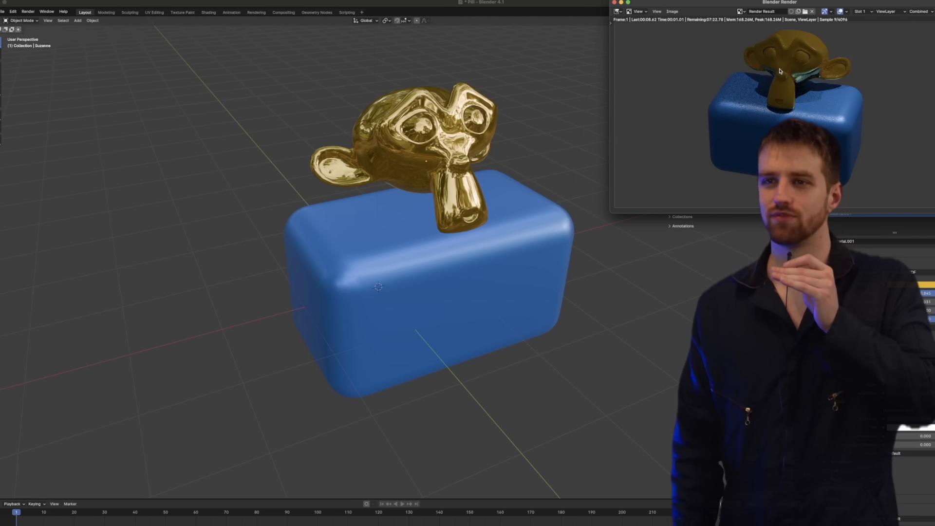
left_click(615, 2)
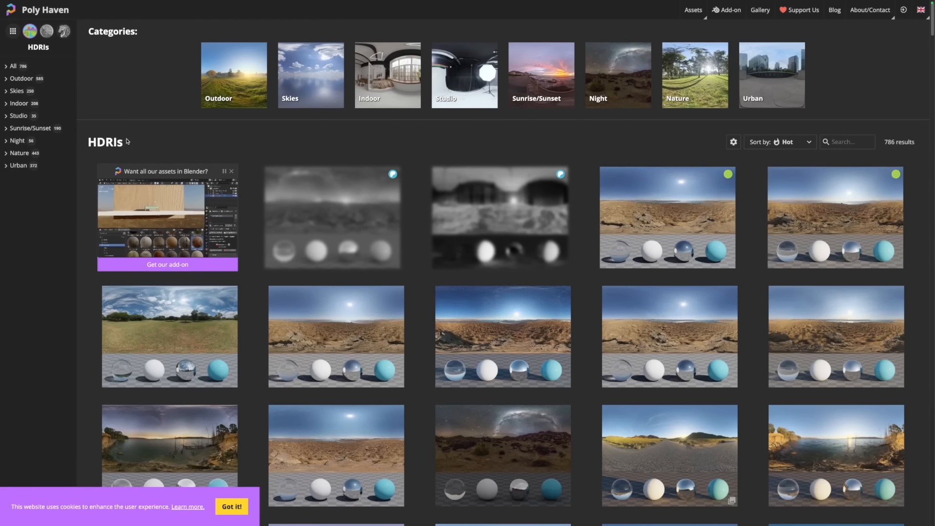
- Browse the HDRIs on Poly Haven and look around the Klippad Sunrise 2 panorama and its previews
scroll(127, 142, "down", 3)
scroll(135, 137, "down", 2)
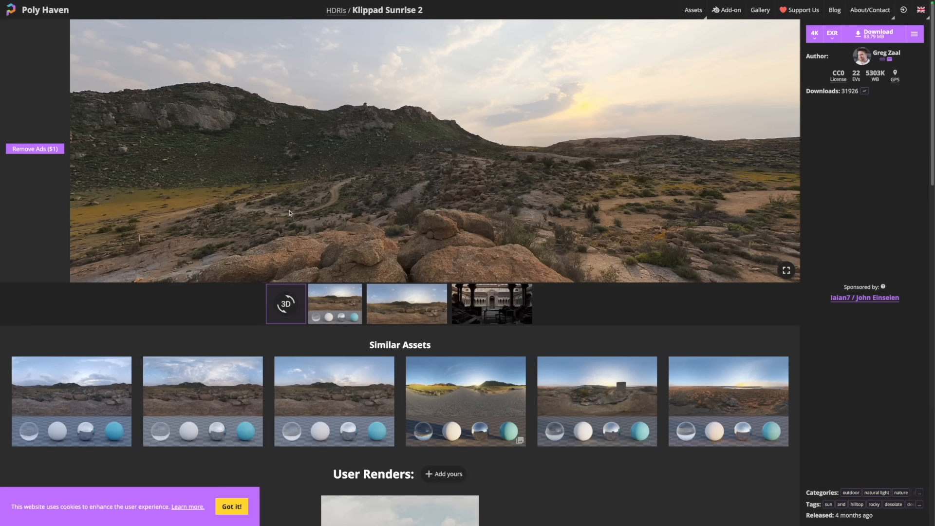
left_click_drag(290, 213, 467, 213)
left_click_drag(213, 212, 307, 259)
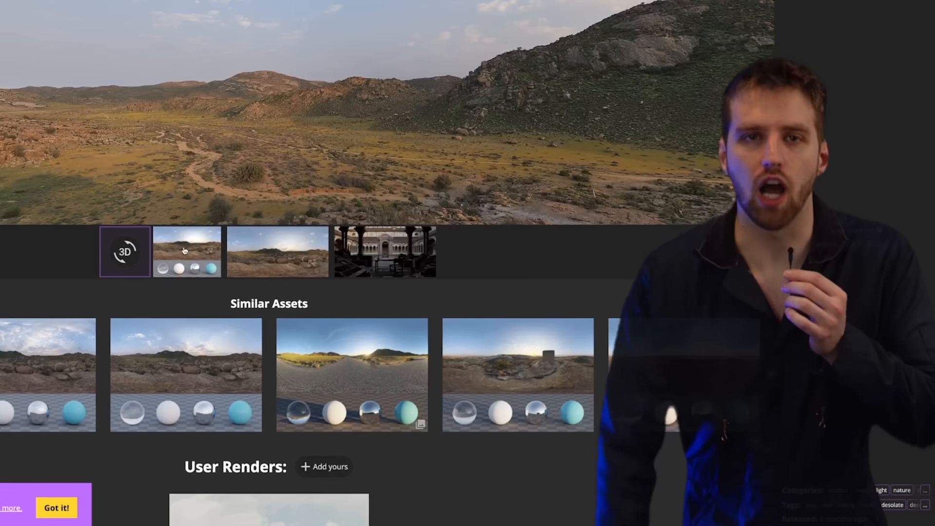
left_click(185, 253)
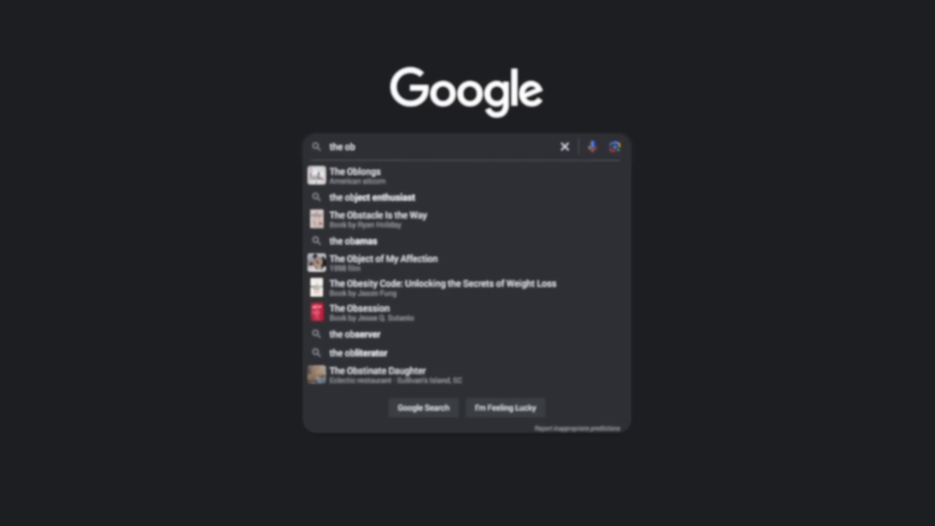
- Search Google for "the objects in blender that i want to be shiney are du" and read the Reddit advice on dull gray renders
type("jects in blender that i want to be shiney are du")
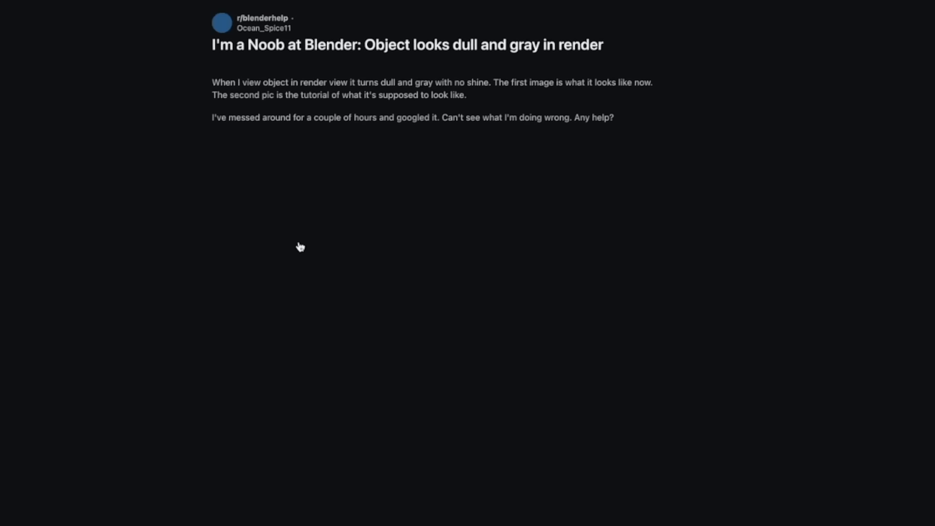
scroll(163, 248, "down", 10)
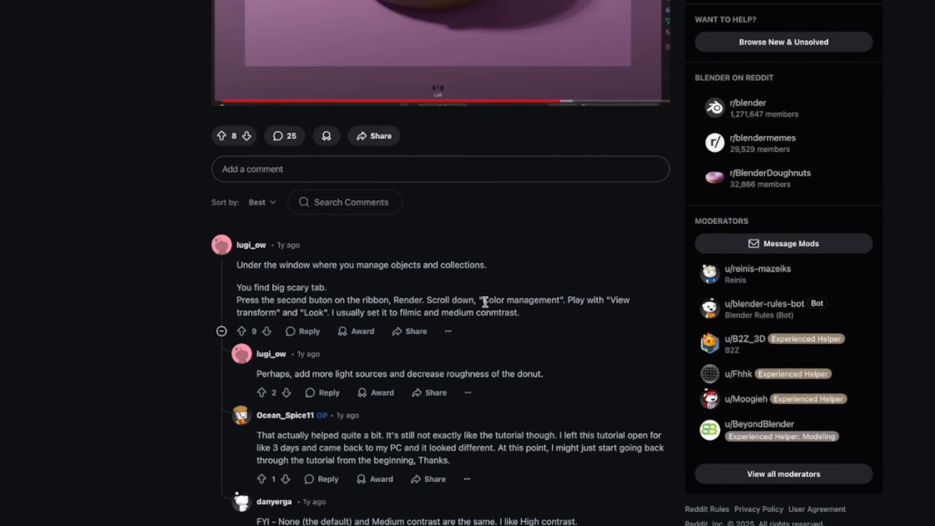
left_click_drag(483, 302, 563, 300)
scroll(560, 298, "down", 3)
left_click_drag(453, 251, 478, 258)
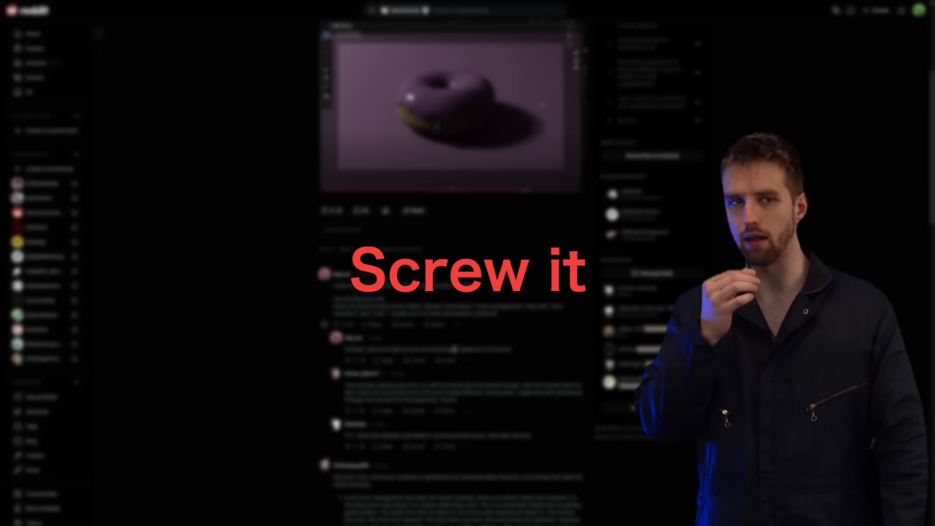
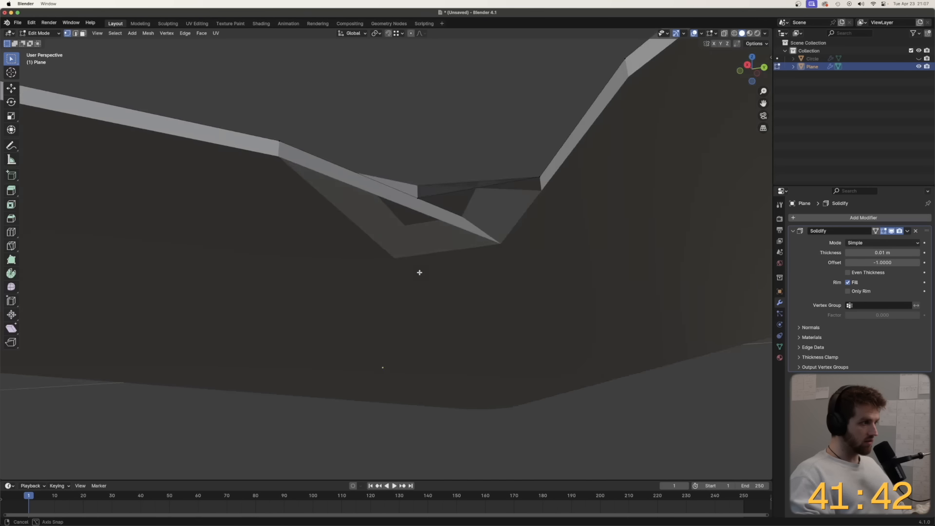
- Select all linked geometry of the wing-shaped plane mesh in Edit Mode in Blender
middle_click_drag(419, 271, 431, 282)
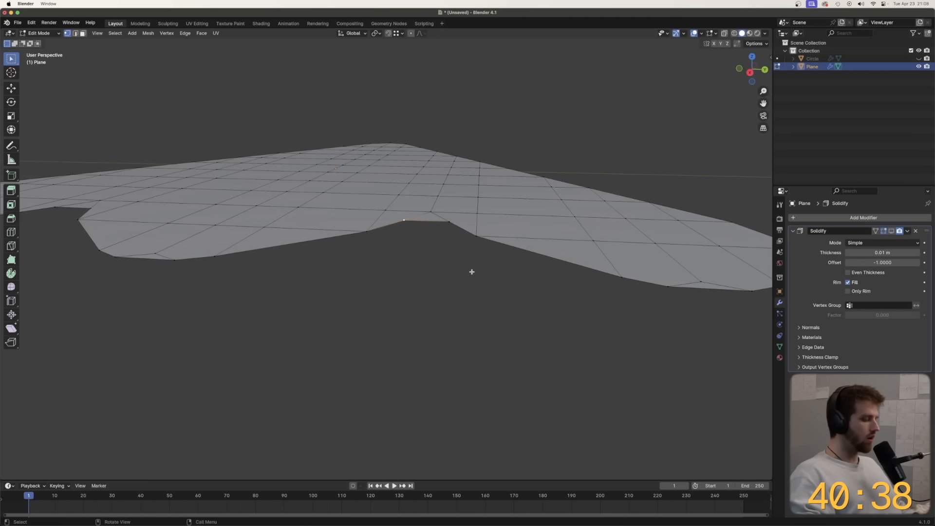
scroll(472, 272, "down", 3)
key("ctrl+l")
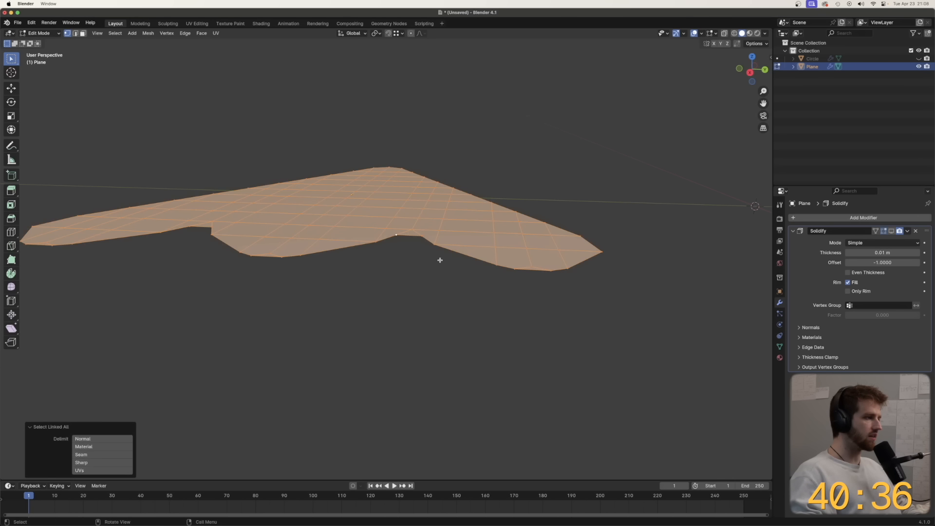
key("m")
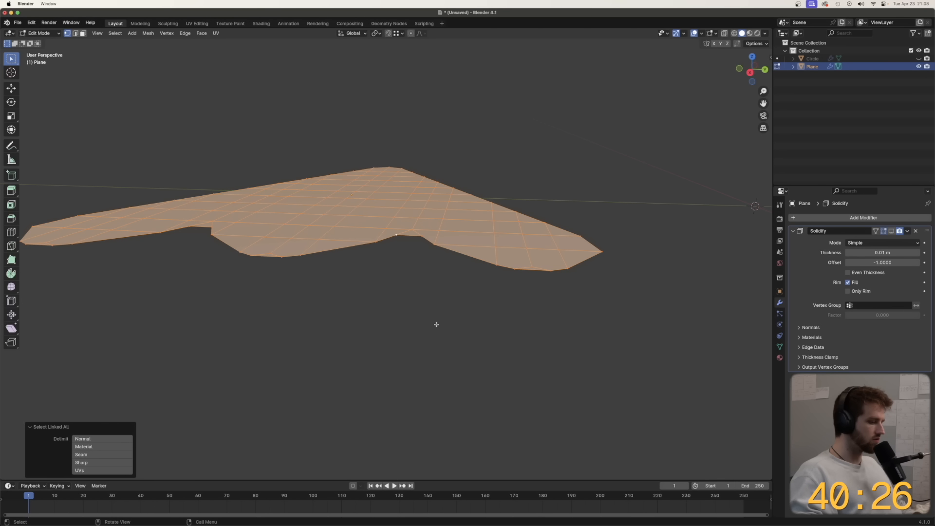
key("ctrl+b")
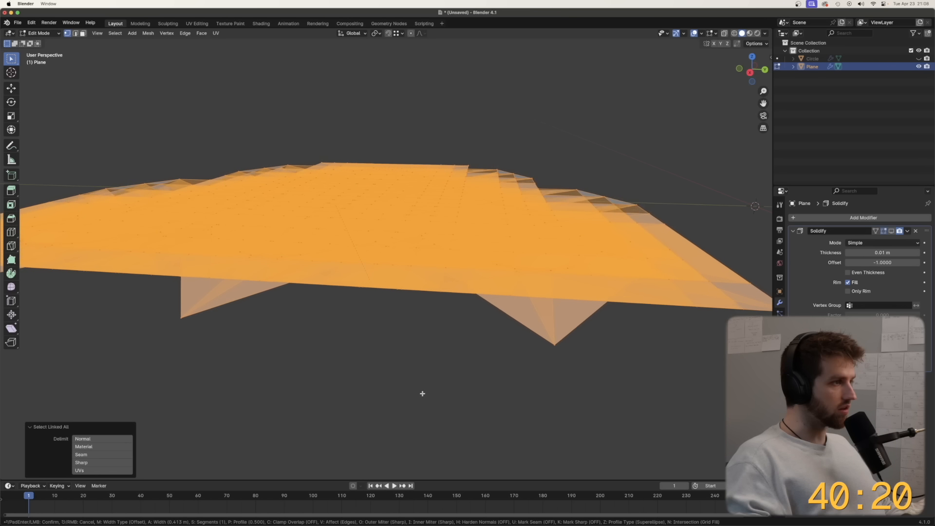
key("Escape")
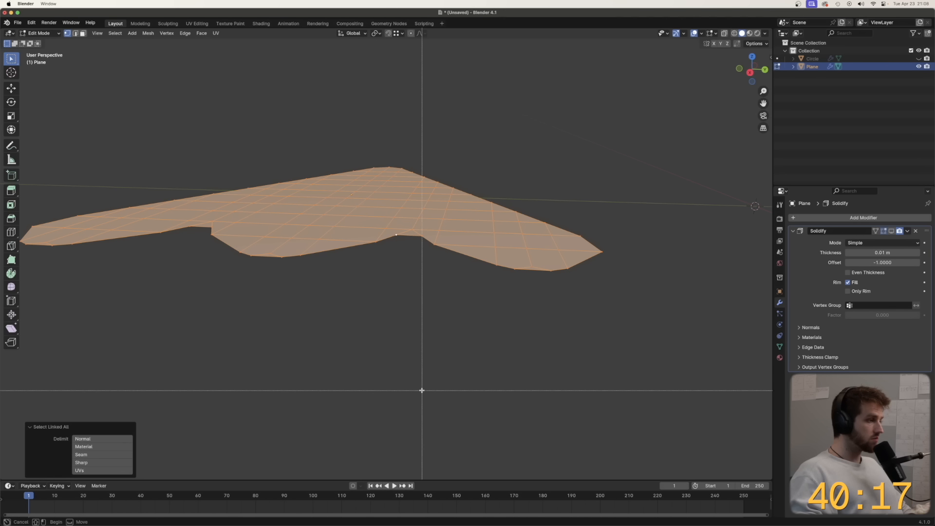
key("Escape")
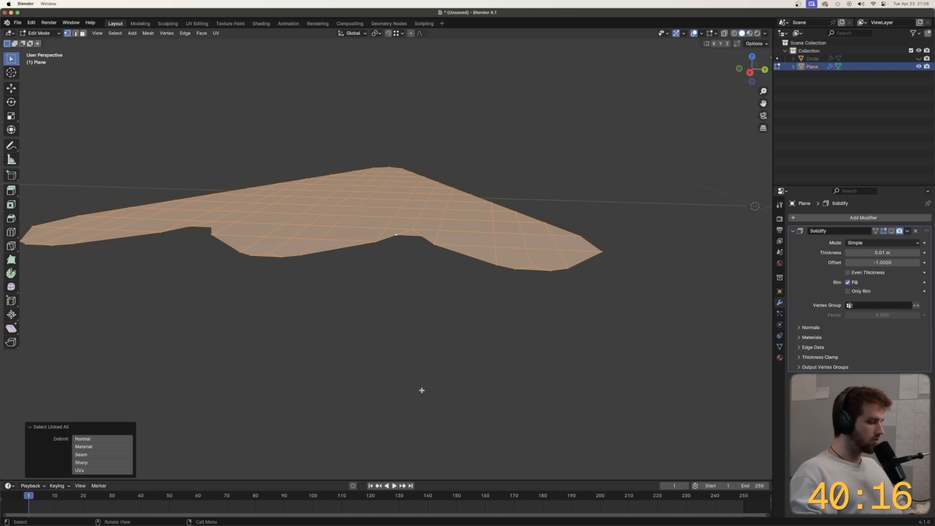
- Try a voxel remesh of the wing-shaped plane in the Sculpting workspace and inspect the surface
key("alt+m")
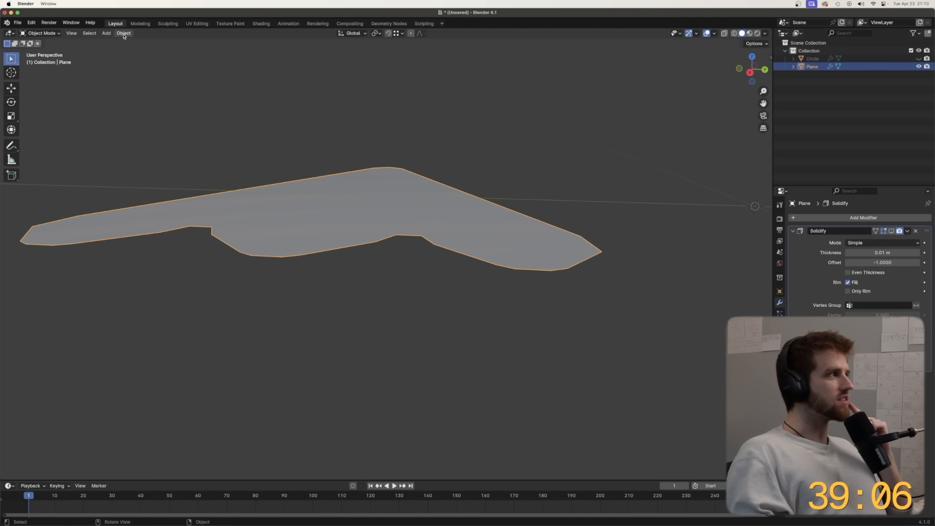
left_click(124, 33)
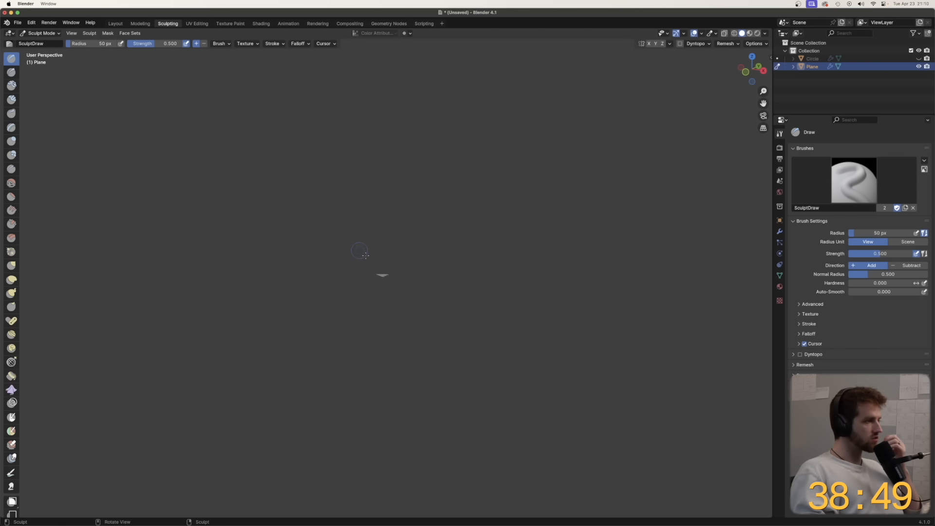
mouse_move(375, 263)
middle_mouse_down()
mouse_move(378, 255)
mouse_move(359, 260)
middle_mouse_up()
key("ctrl+r")
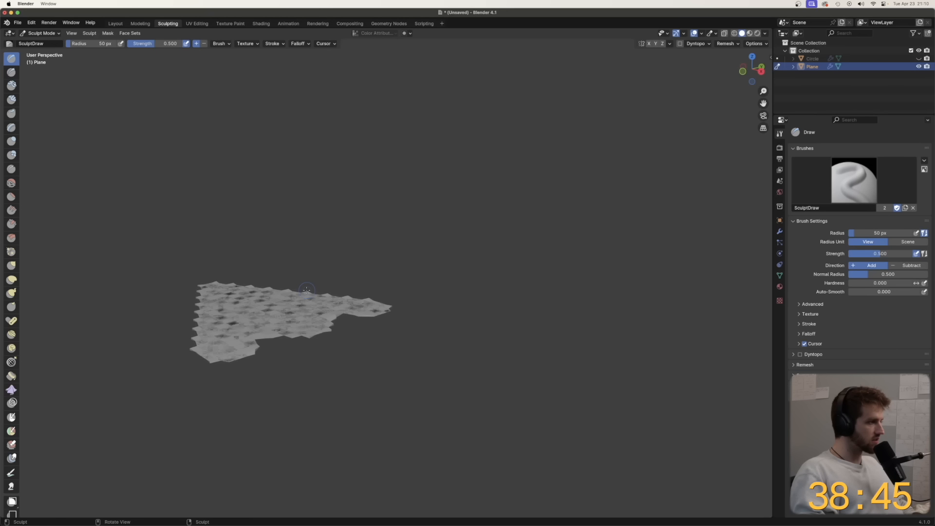
scroll(306, 290, "up", 5)
middle_click_drag(307, 286, 328, 284)
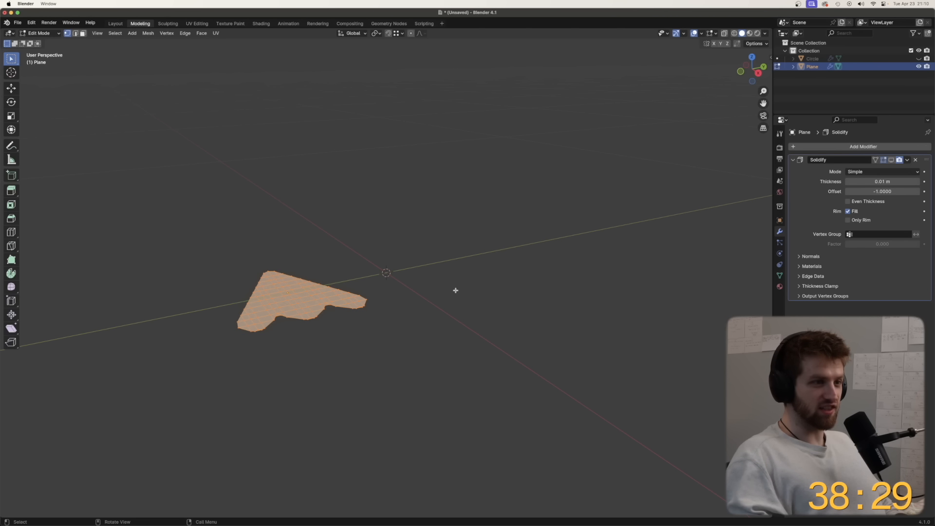
- Extrude the whole wing-shaped mesh into a slab and select the edge loops around its outline
scroll(415, 380, "up", 2)
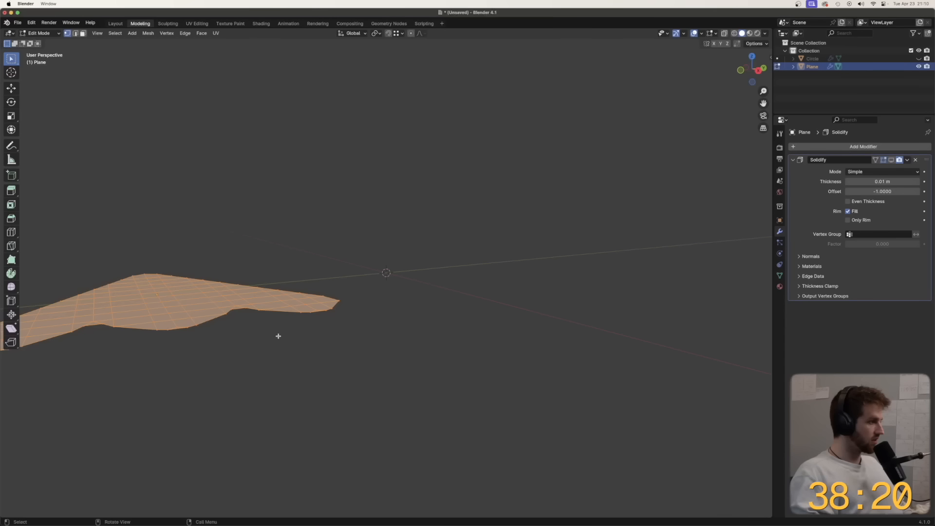
key("e")
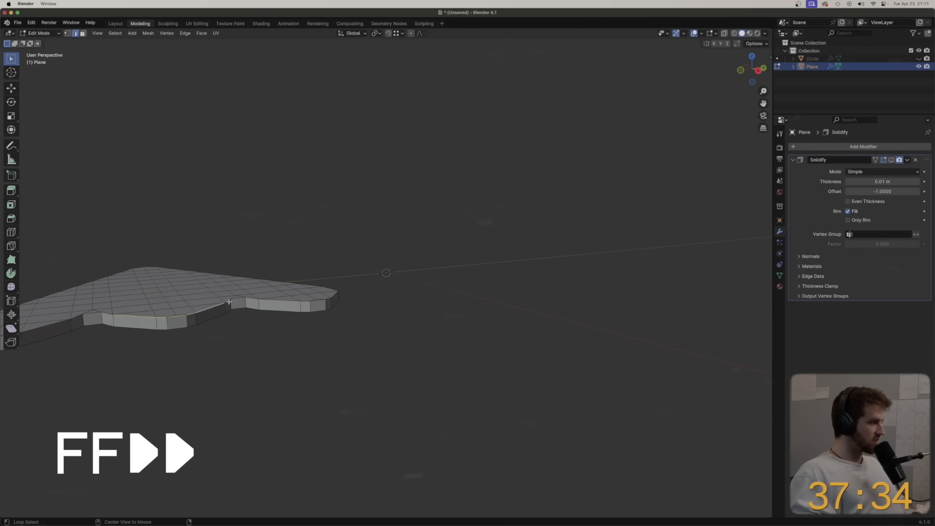
middle_click_drag(251, 309, 222, 360)
left_click(223, 360, "alt+shift")
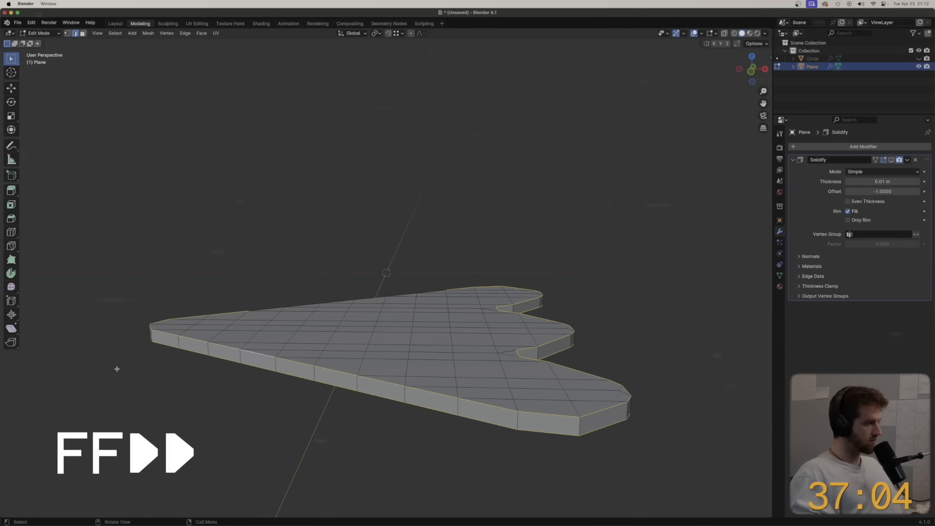
- Try to bevel the slab's outline edge loops with Clamp Overlap enabled
middle_click_drag(117, 368, 538, 283)
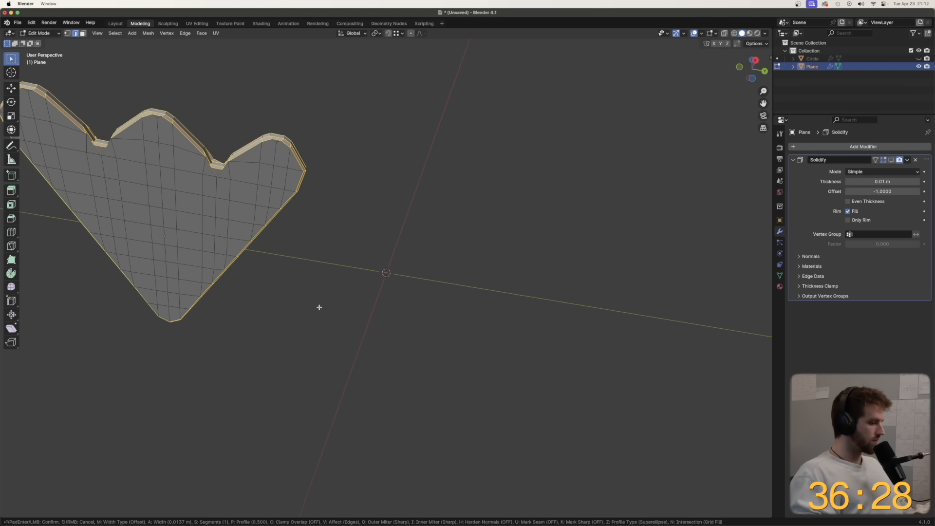
key("c")
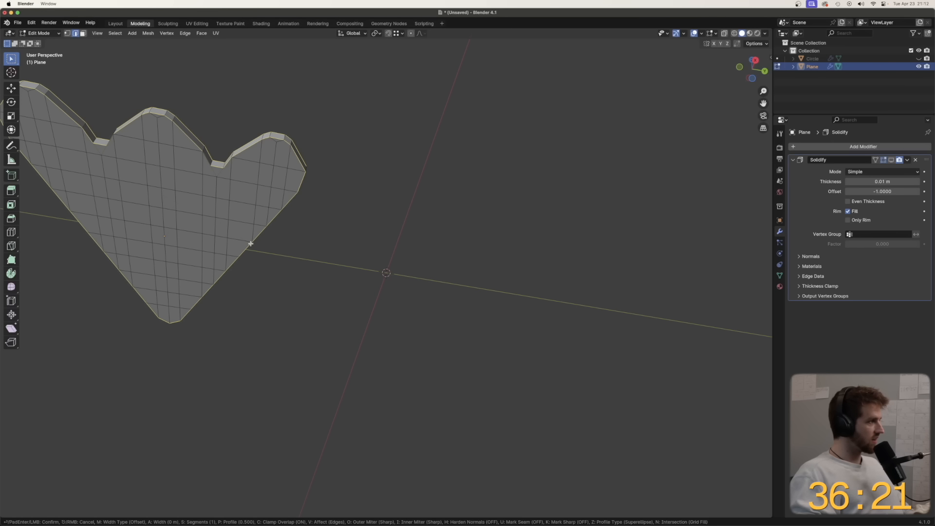
right_click(304, 260)
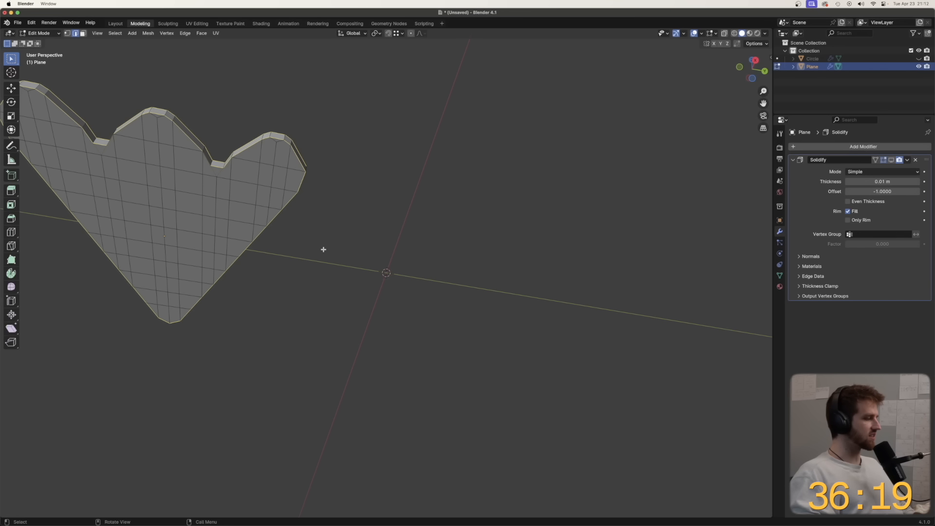
middle_click_drag(324, 250, 325, 311)
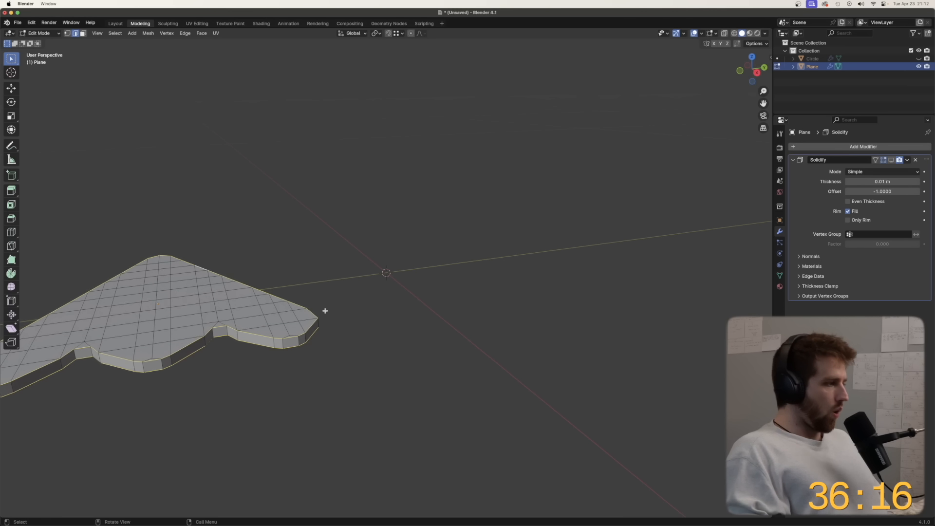
- Deselect the slab's edges, add a Bevel modifier to the plane and remove it again
left_click(242, 368)
scroll(219, 349, "down", 1)
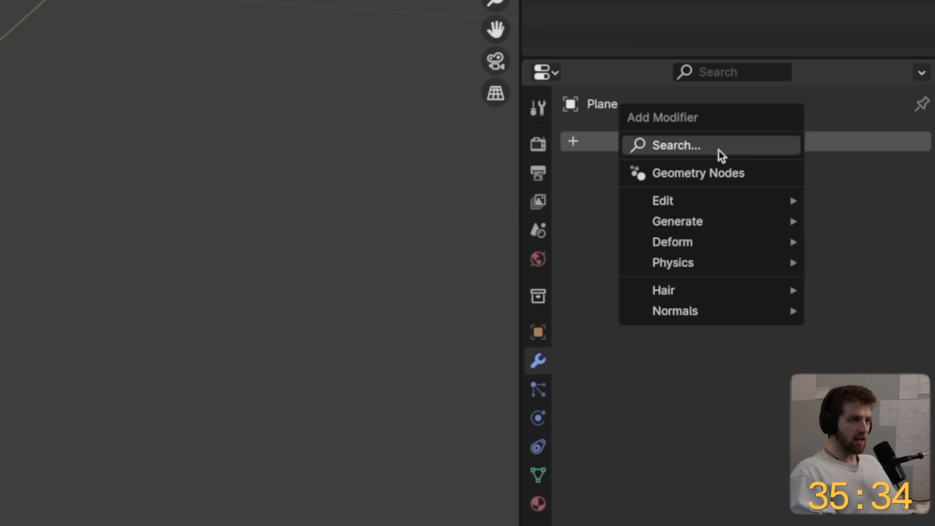
left_click(850, 150)
type("be")
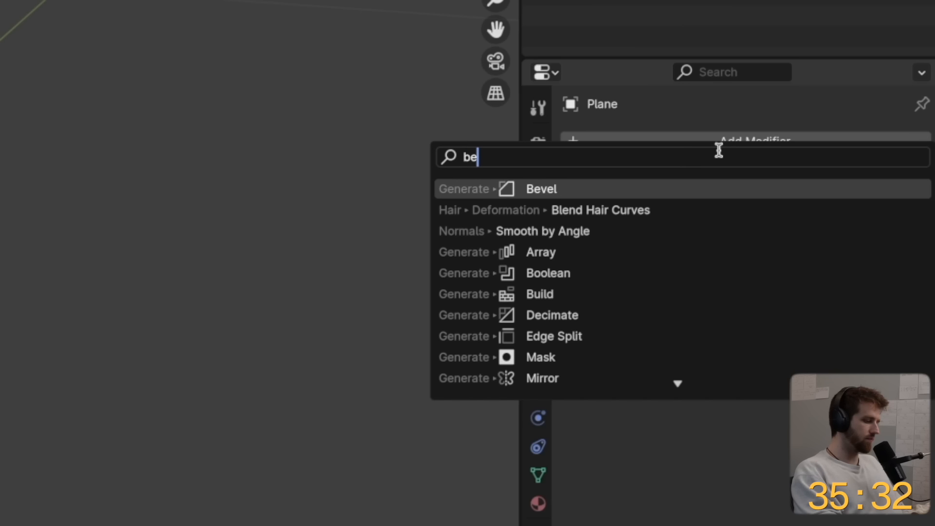
key("Return")
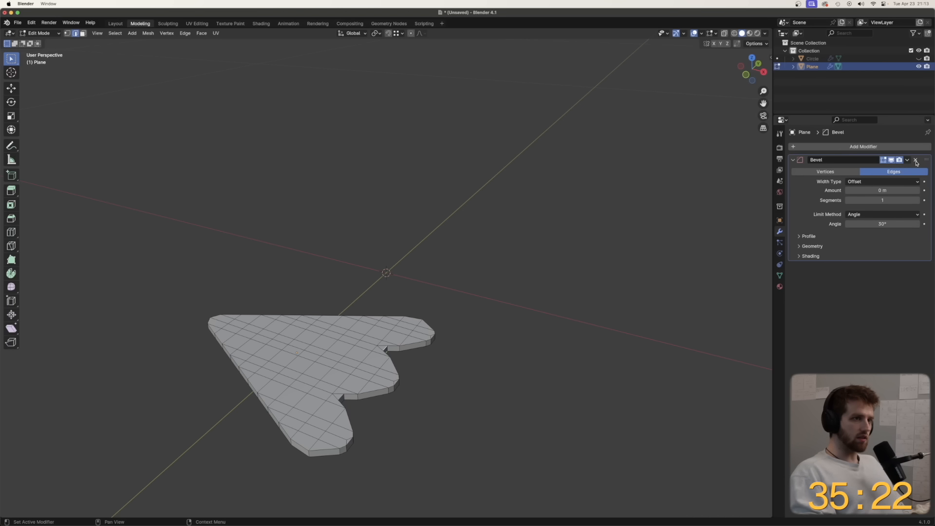
left_click(916, 160)
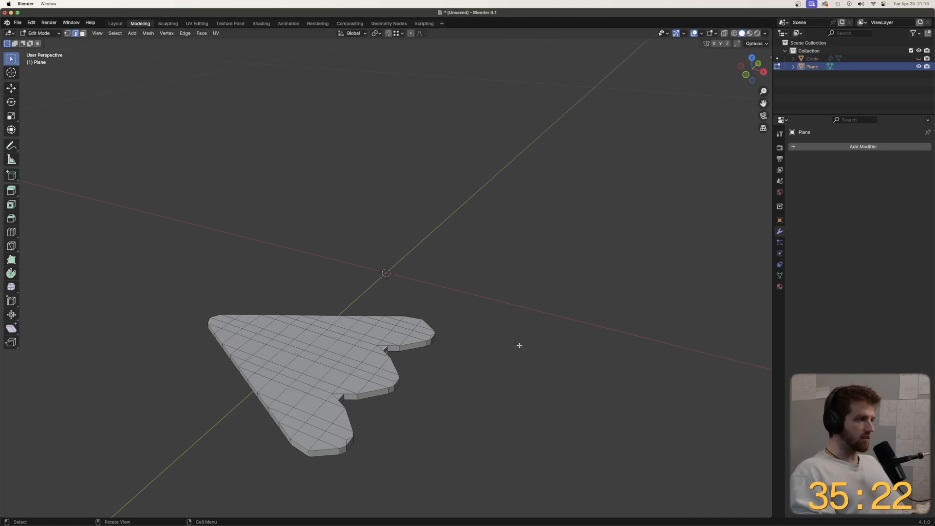
- Select the entire slab and try to bevel all of its edges at once
left_click_drag(414, 306, 4, 502)
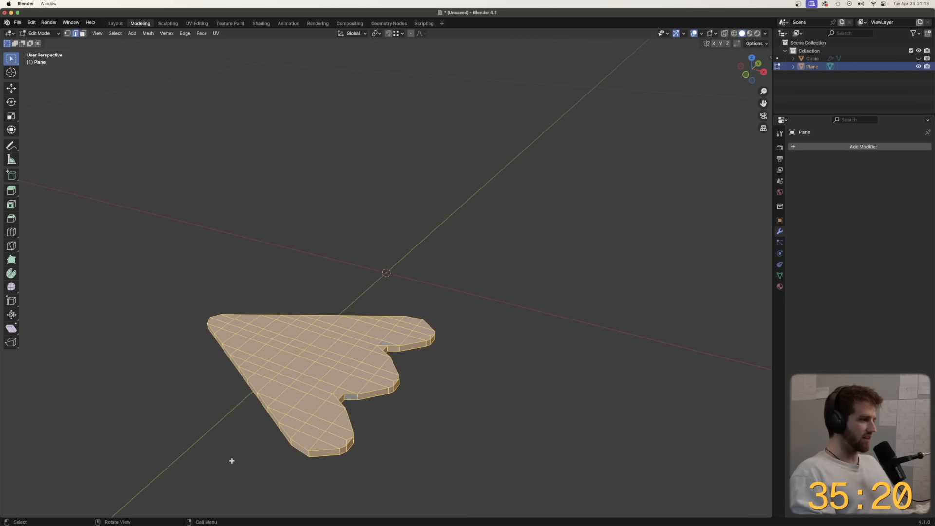
key("ctrl+b")
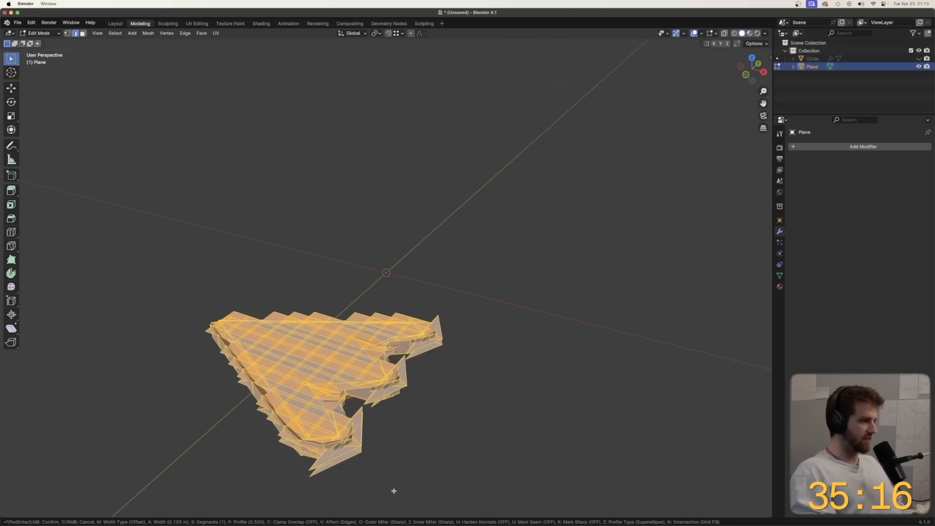
left_click(391, 482)
middle_click_drag(390, 483, 352, 388)
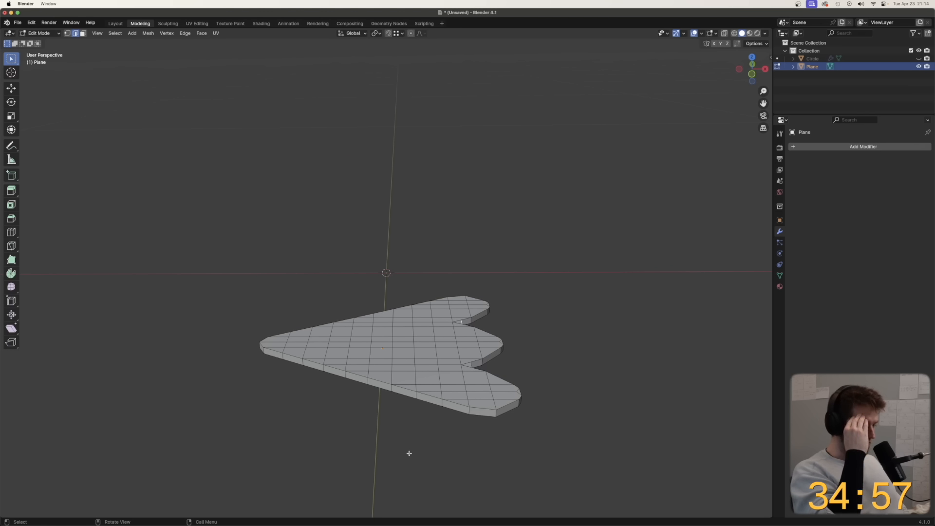
- Rename the wing-shaped slab object to Foot 1 and hide it in the viewport
middle_click_drag(410, 453, 342, 464)
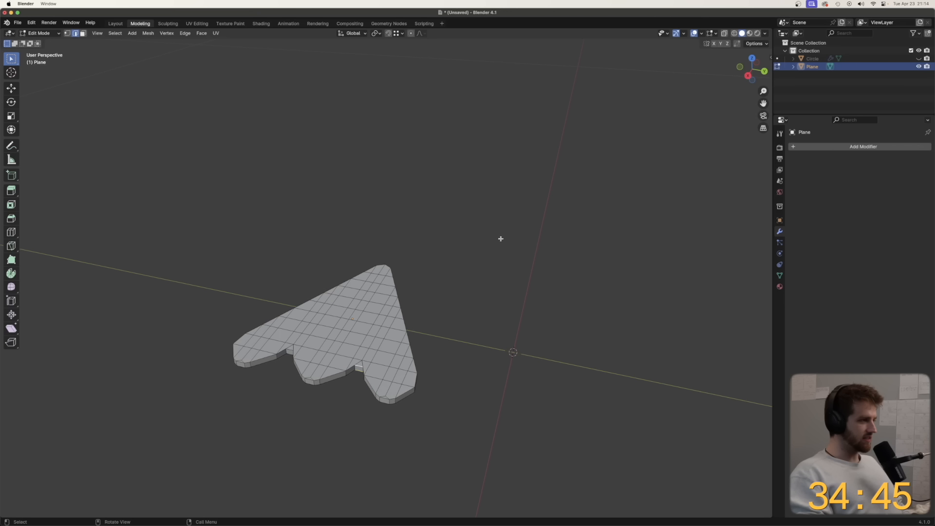
left_click_drag(501, 238, 214, 420)
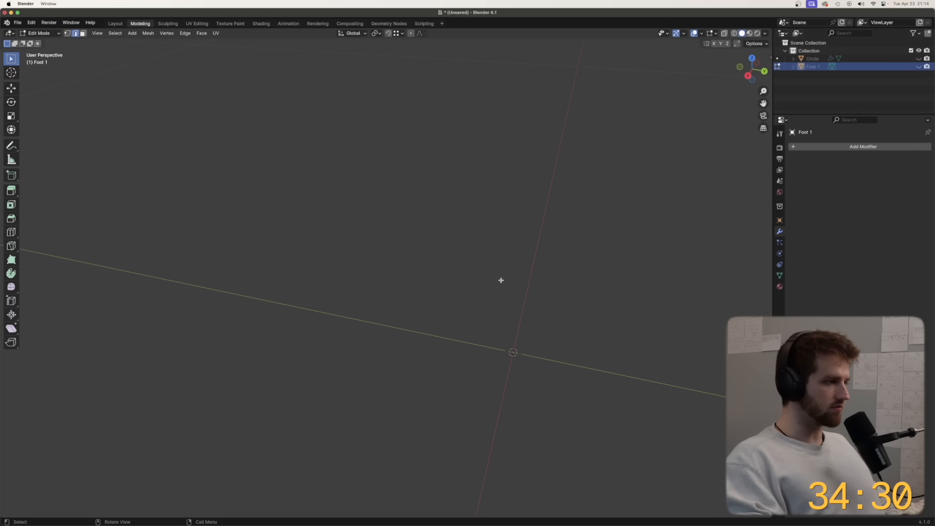
middle_click_drag(527, 307, 540, 309)
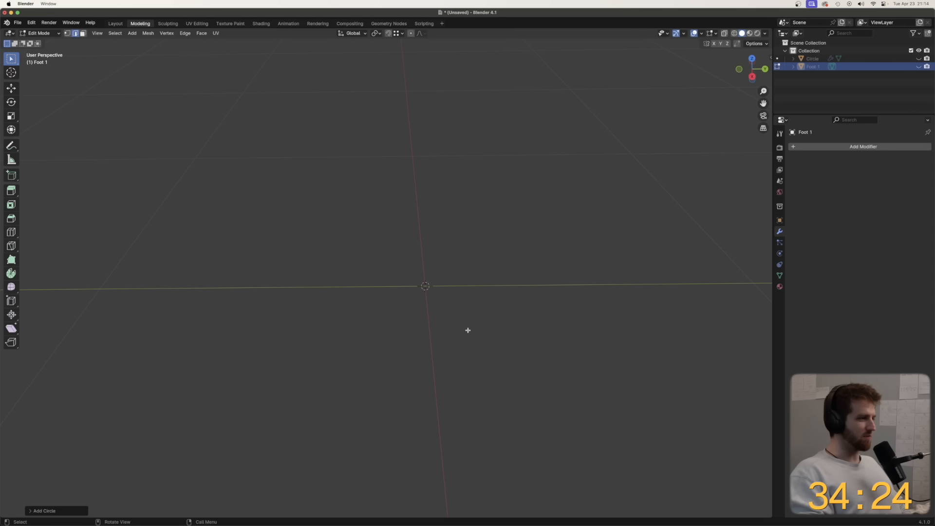
middle_click_drag(408, 294, 418, 301)
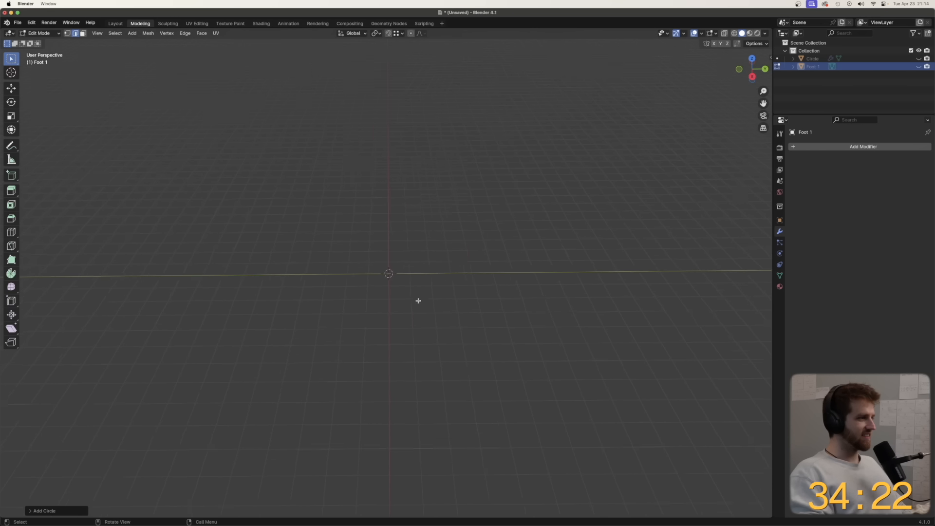
scroll(418, 300, "up", 10)
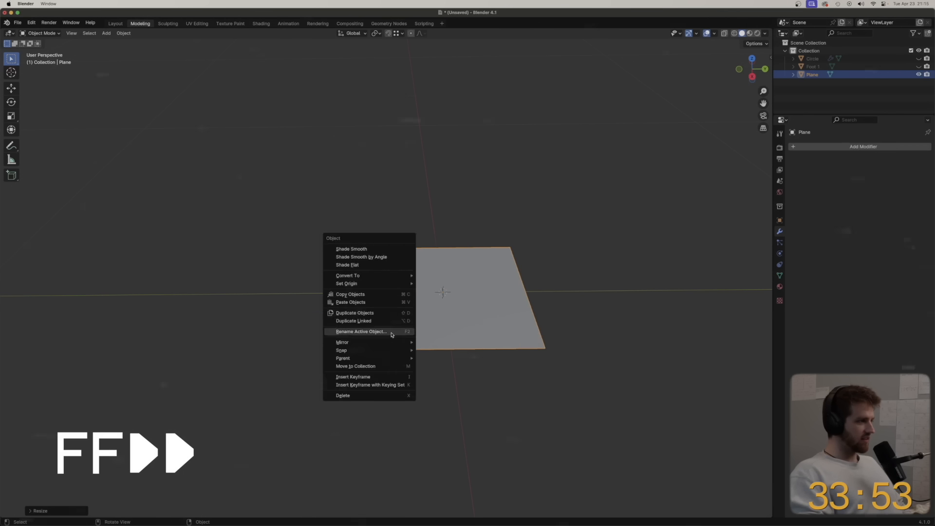
- Subdivide a new plane into a fine grid and move border vertices on its +X edge inward to form notches
right_click(414, 285)
left_click(414, 287)
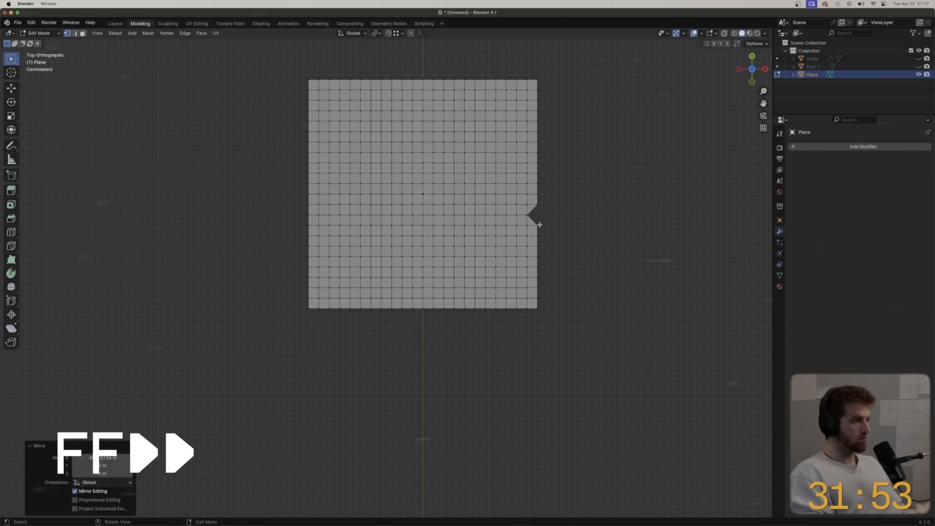
key("g")
left_click(542, 196)
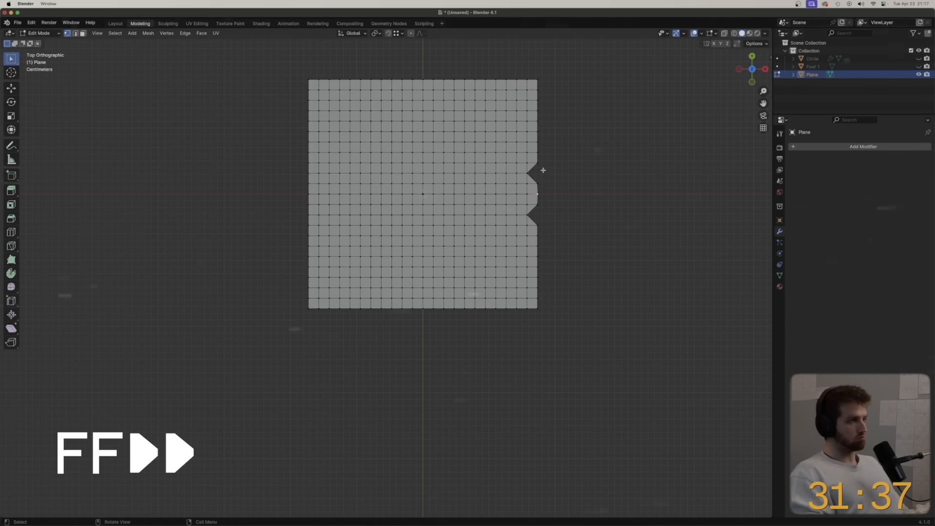
key("k")
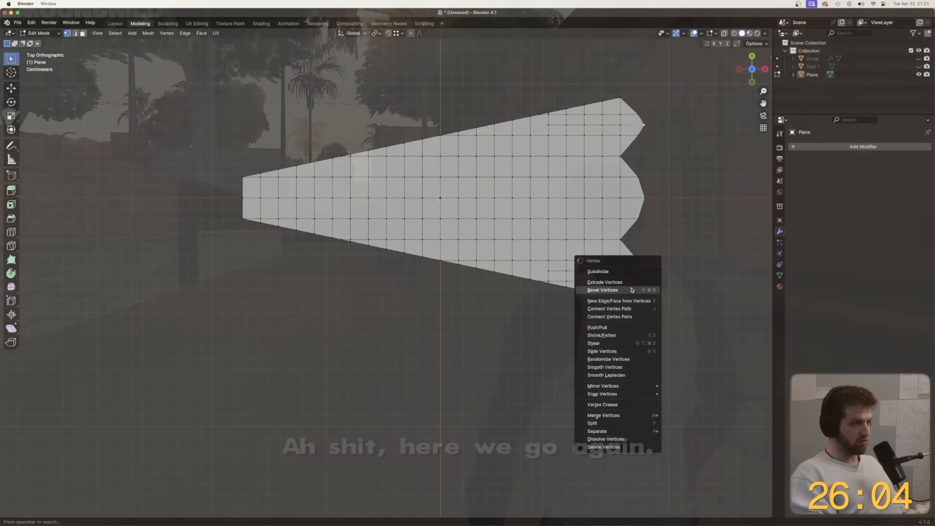
- Try to bevel the tip vertex of the lower lobe by about 0.042 m with 2 segments
left_click(642, 289)
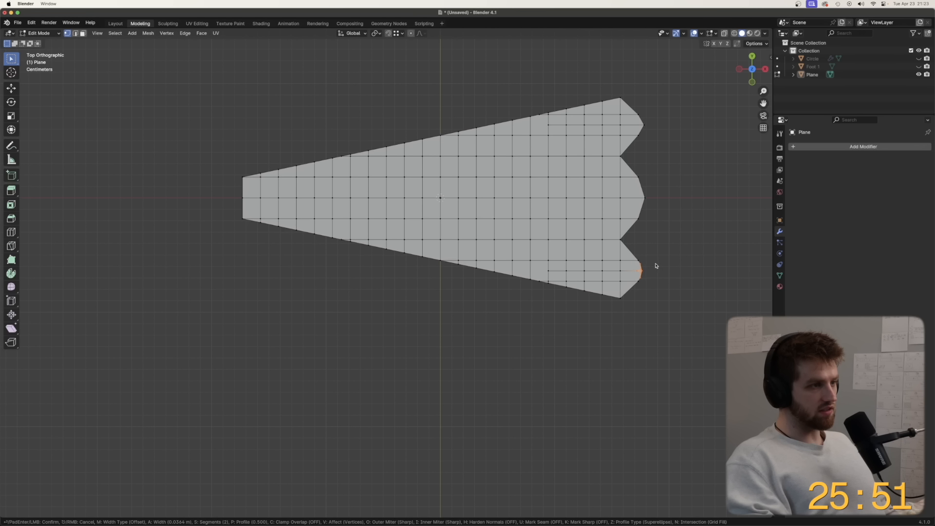
left_click(657, 266)
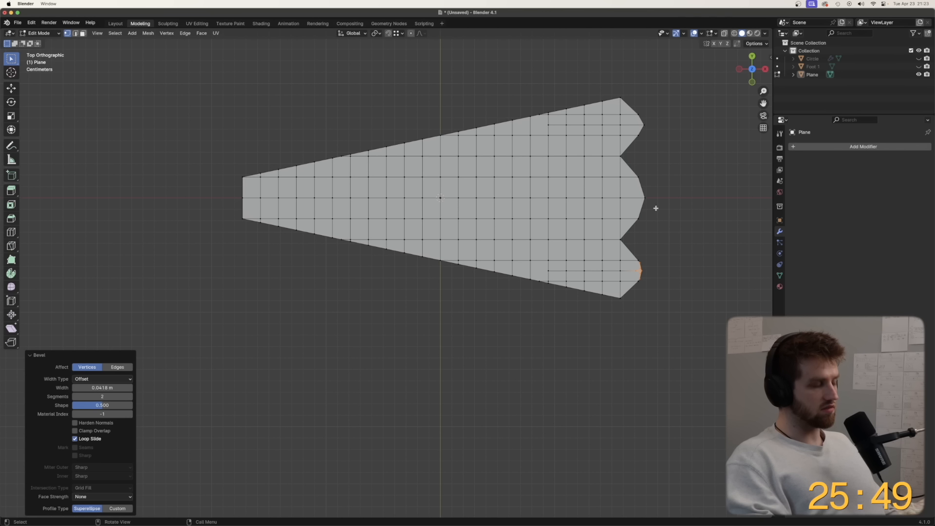
key("ctrl+z")
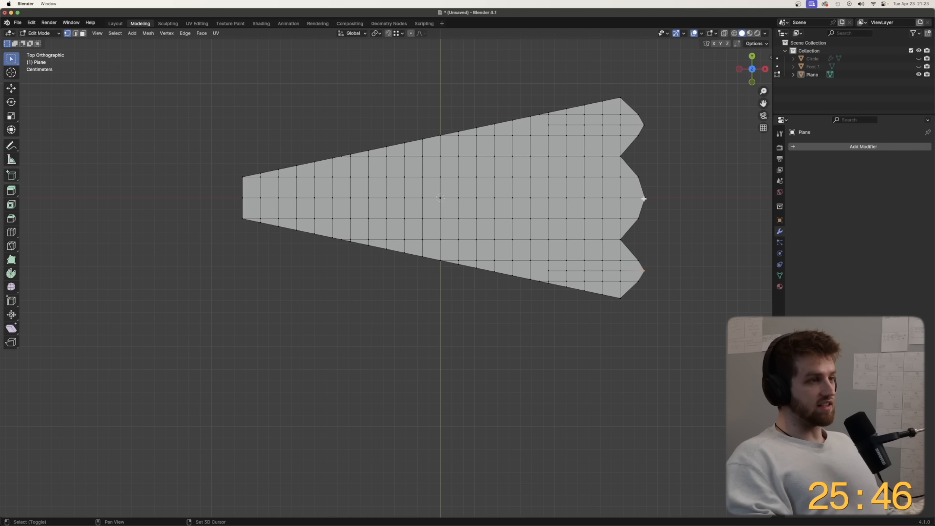
- Select the tip vertices of the three lobes together and bevel them into rounder ends
left_click(644, 198, "shift")
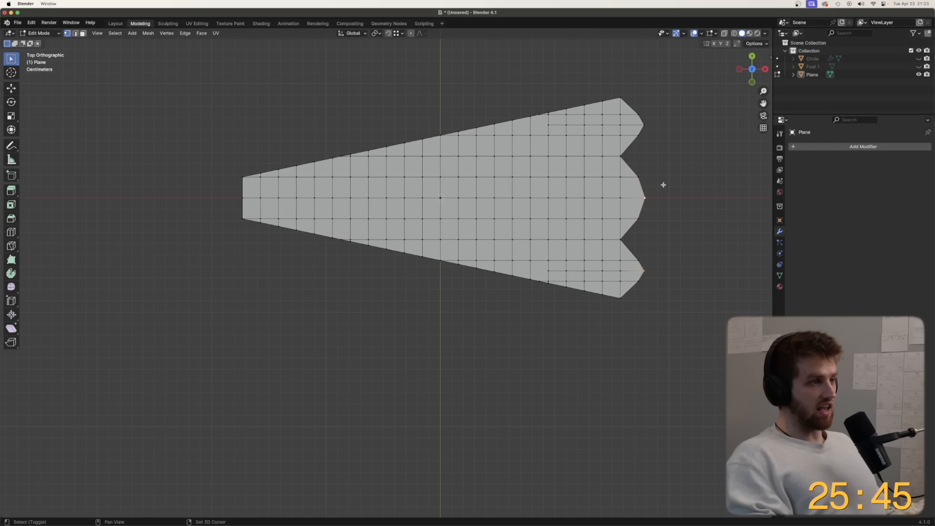
right_click(645, 126)
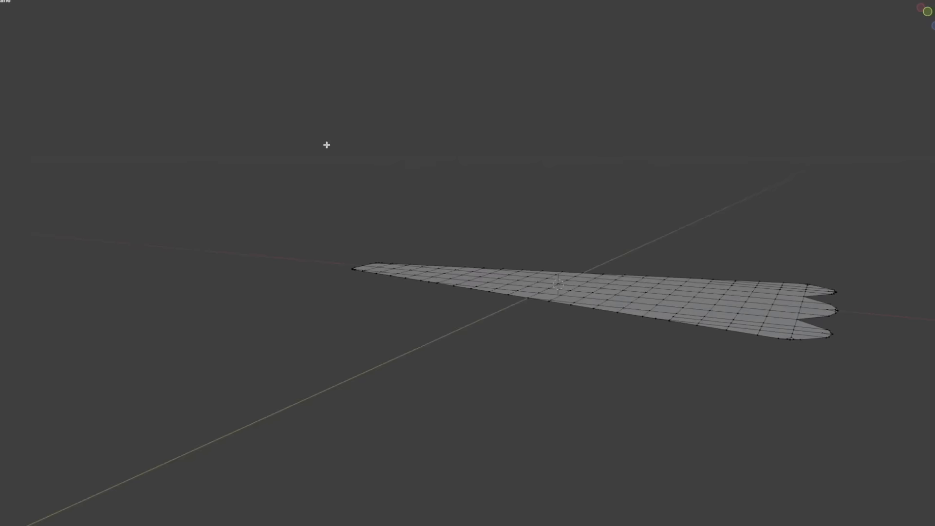
middle_click_drag(326, 144, 378, 207)
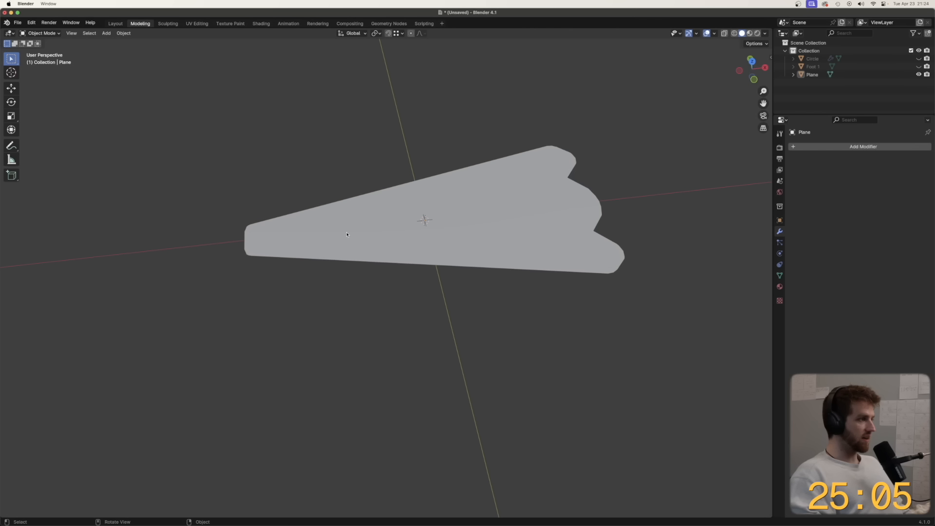
- Add a Solidify modifier to the lobed plane and check its thickness from the side
left_click(460, 234)
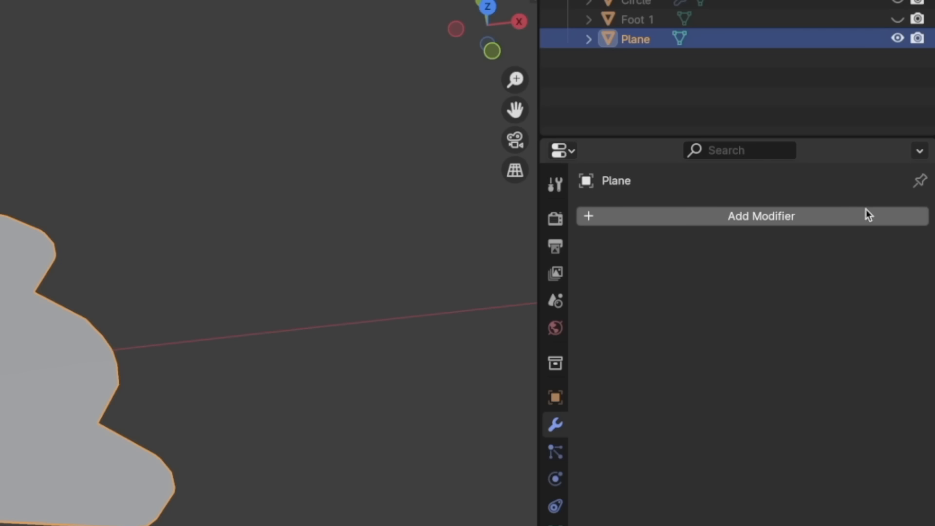
left_click(867, 215)
left_click(767, 215)
type("s")
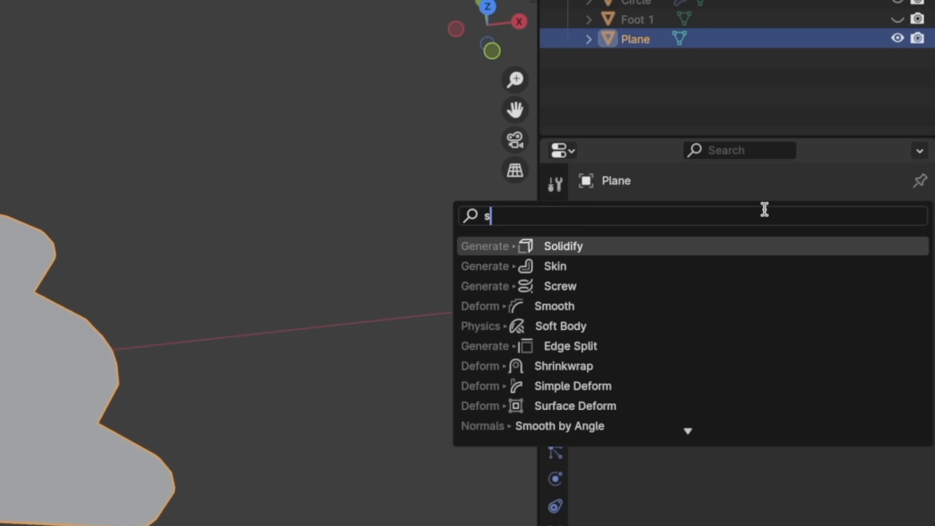
type("ol")
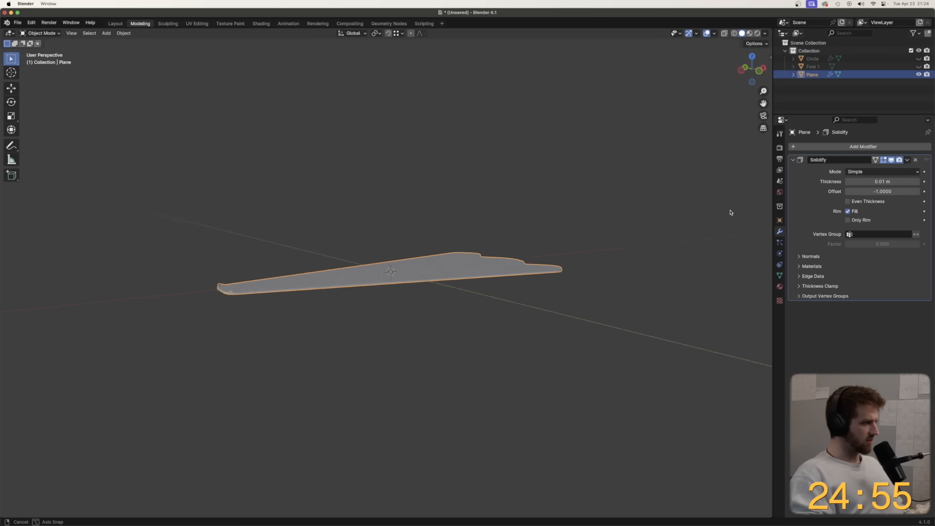
middle_click_drag(731, 213, 282, 326)
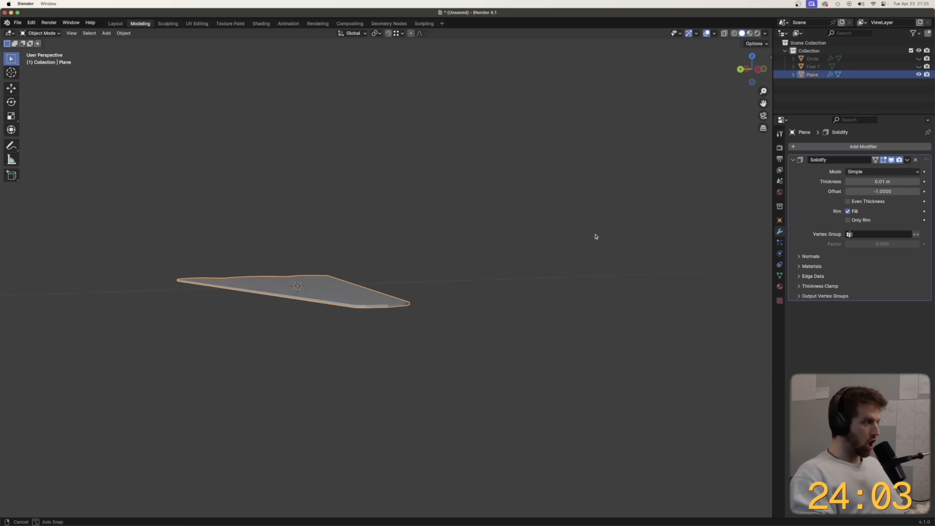
- Apply Shade Smooth to the lobed plane and change its shading to Shade Smooth by Angle
middle_click_drag(595, 236, 550, 307)
scroll(550, 307, "up", 3)
scroll(550, 307, "down", 5)
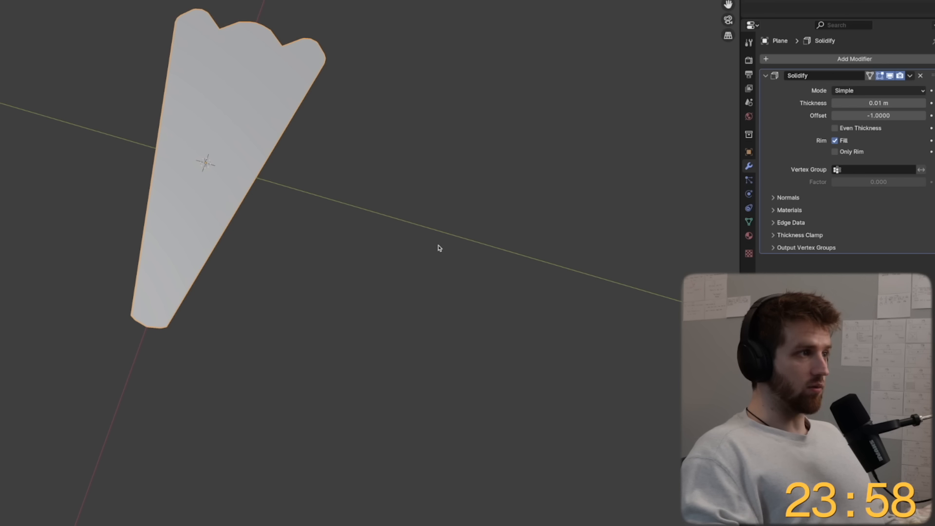
scroll(296, 234, "down", 1)
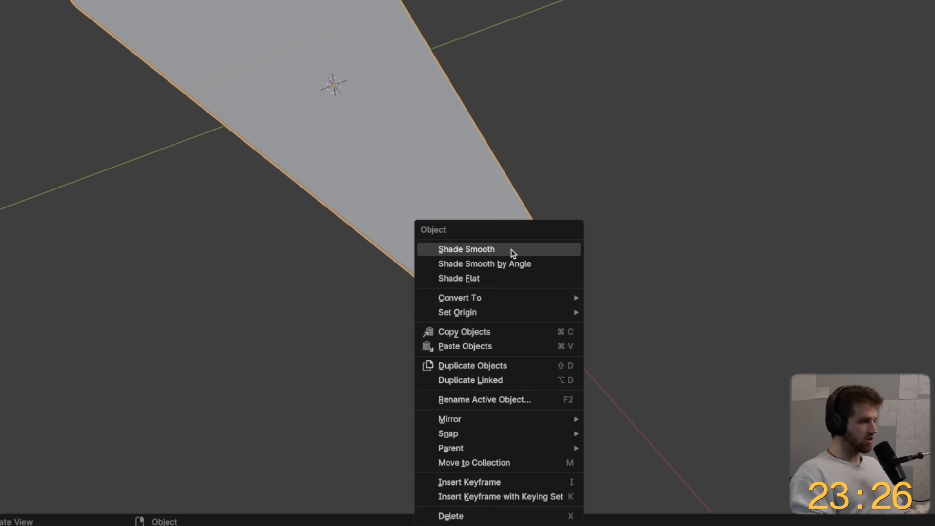
left_click(510, 250)
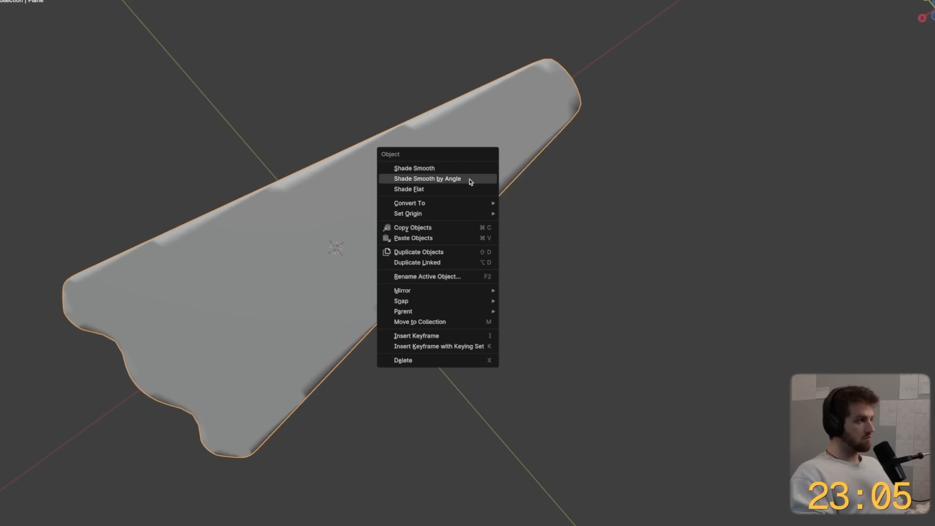
left_click(471, 181)
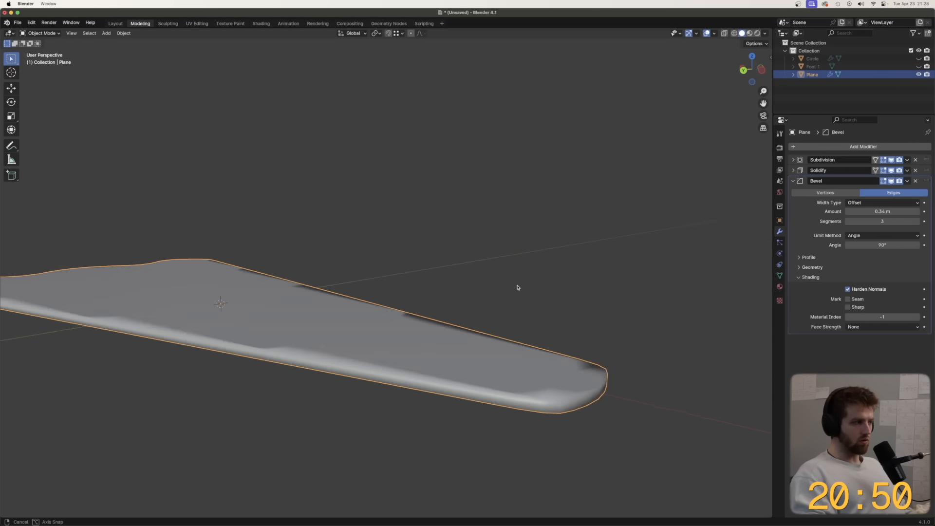
- Turn on the Face Orientation overlay and examine the direction of the slab's faces from several sides
middle_click_drag(518, 288, 355, 303)
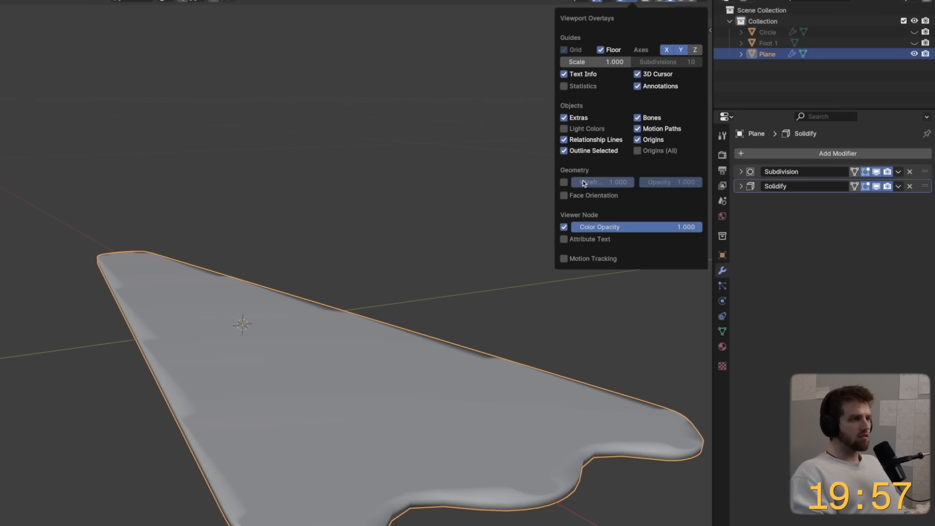
left_click(678, 178)
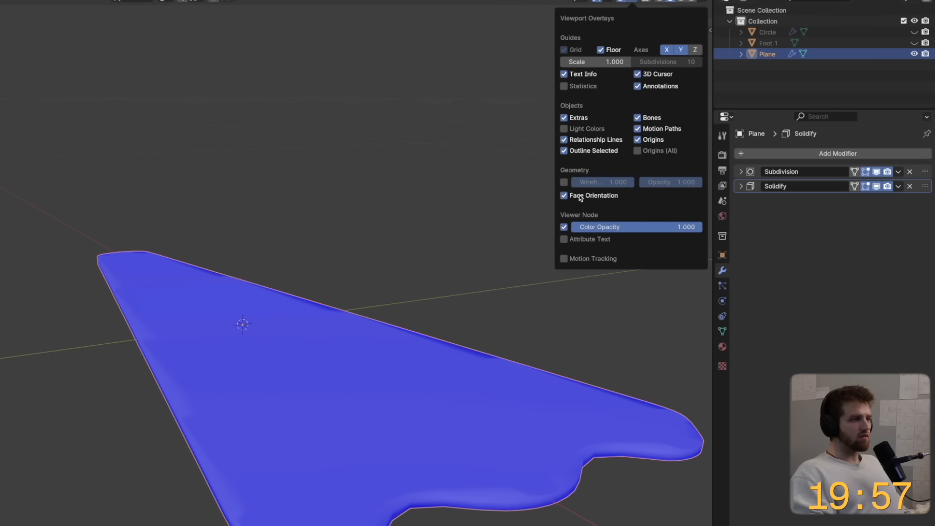
middle_click_drag(495, 299, 482, 276)
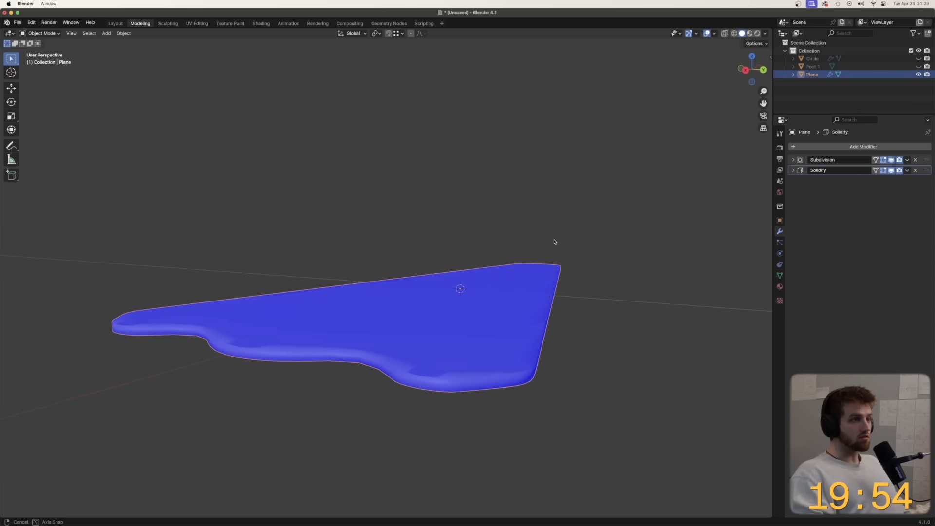
middle_click_drag(412, 283, 450, 300)
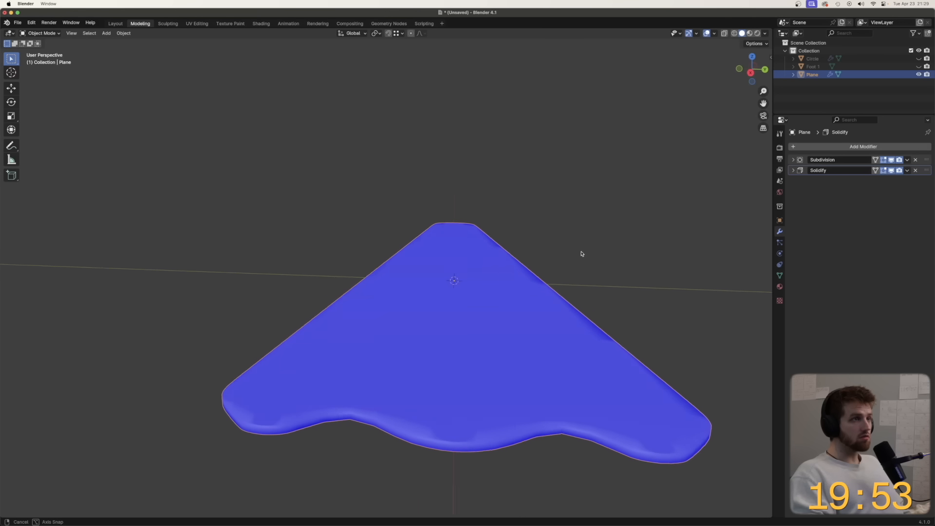
middle_click_drag(582, 254, 601, 259)
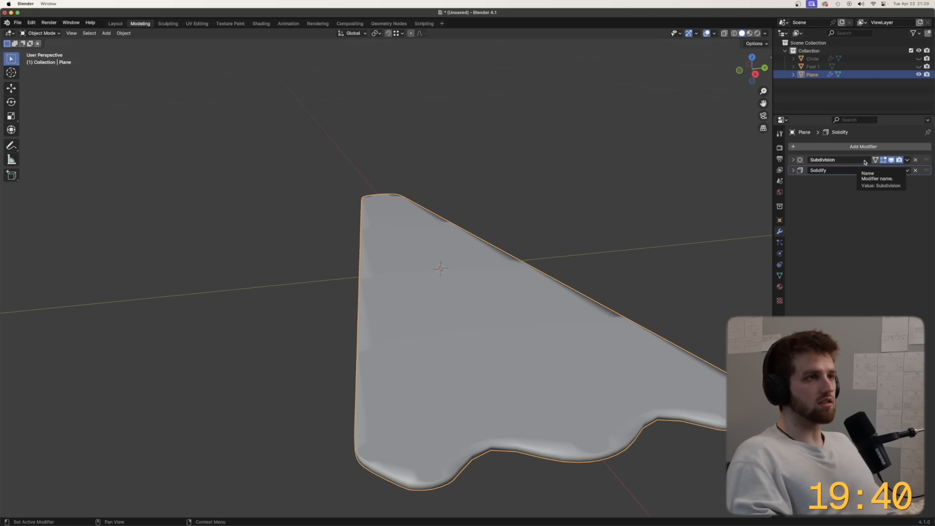
- Expand the Solidify modifier's settings and try turning off Rim Fill
middle_click_drag(598, 174, 648, 168)
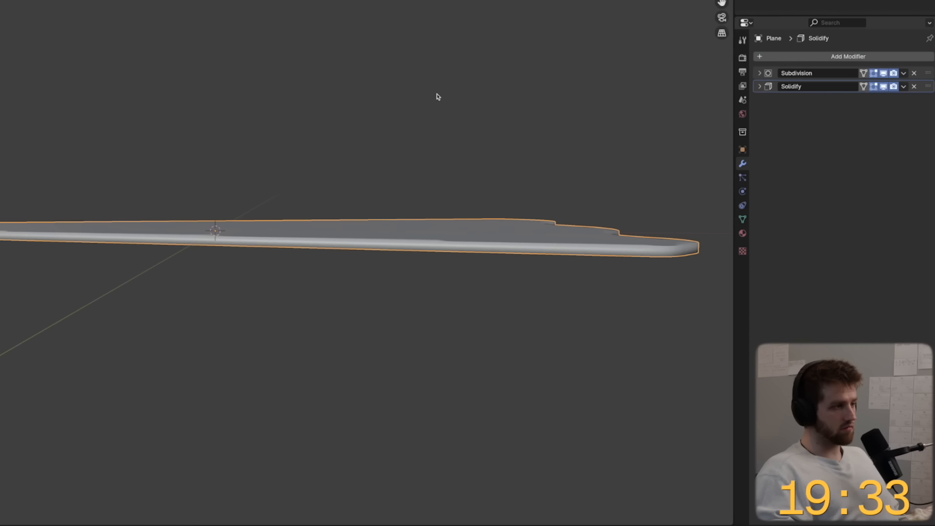
middle_click_drag(539, 177, 497, 177)
middle_click_drag(385, 94, 365, 112)
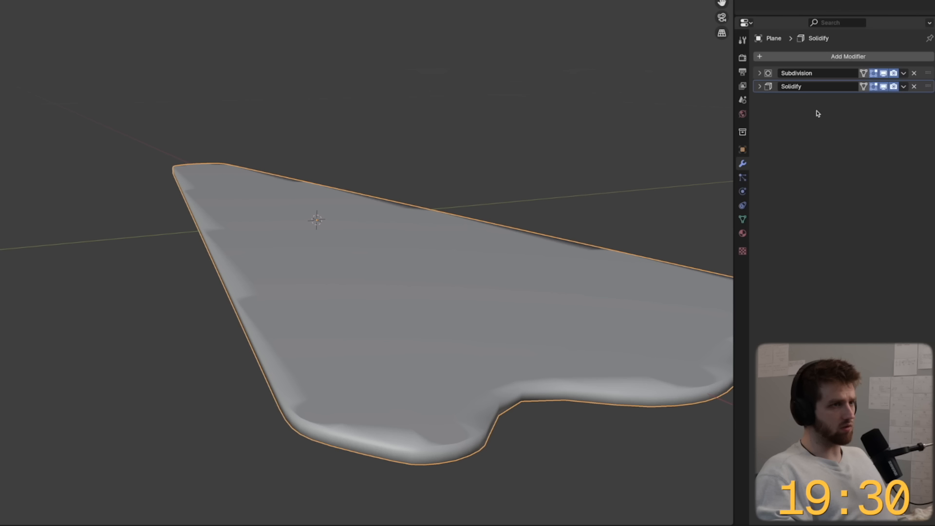
left_click(760, 87)
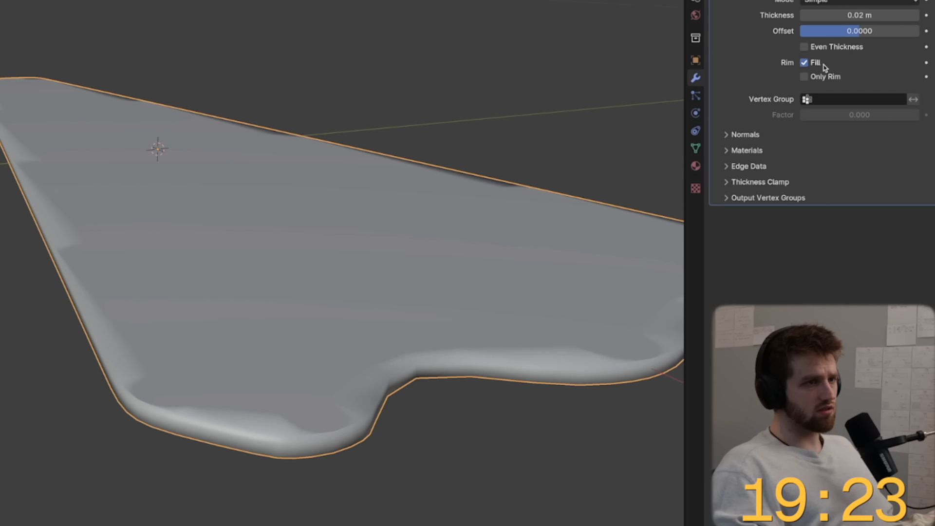
left_click(805, 65)
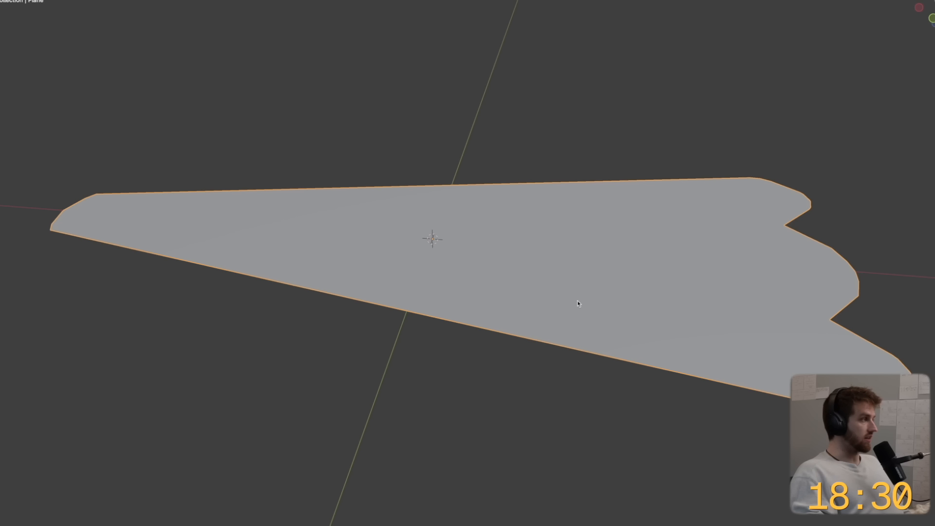
- Select all faces of the flat lobed mesh in Edit Mode and extrude them into a thin slab
key("Tab")
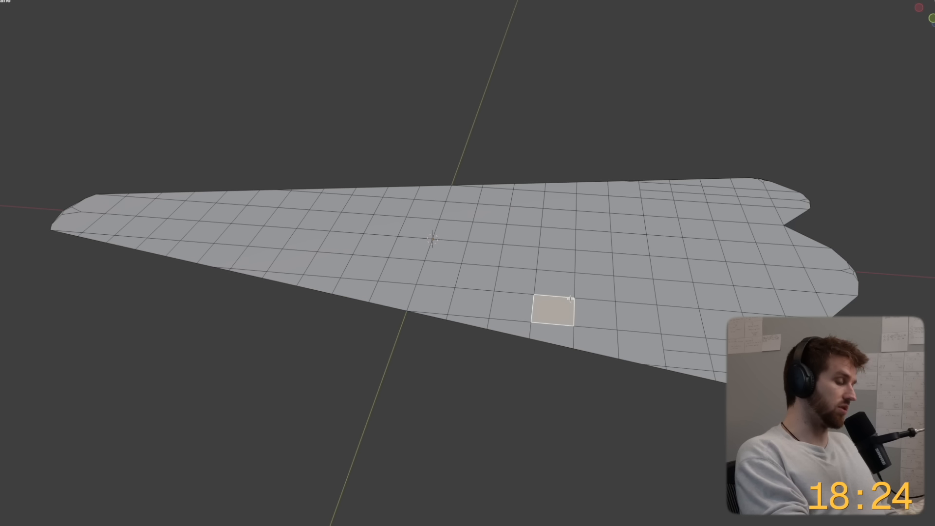
key("a")
key("e")
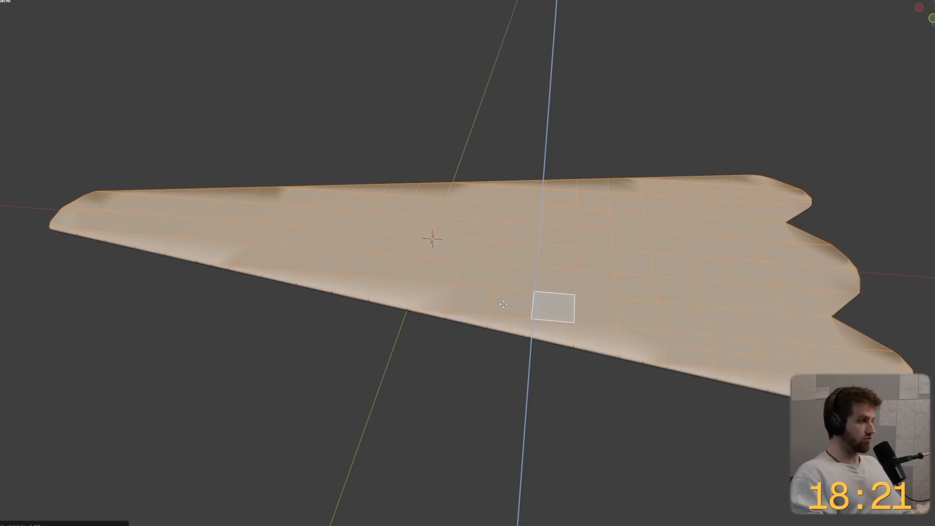
left_click(450, 335)
- Switch the viewport shading to Material Preview and examine the slab's surface and edge grid
middle_click_drag(450, 335, 614, 331)
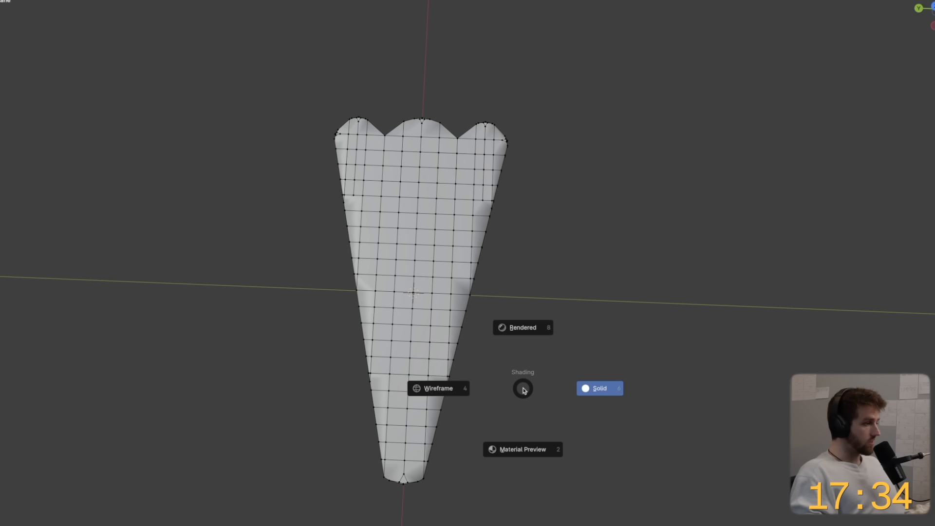
left_click(517, 431)
scroll(473, 390, "up", 3)
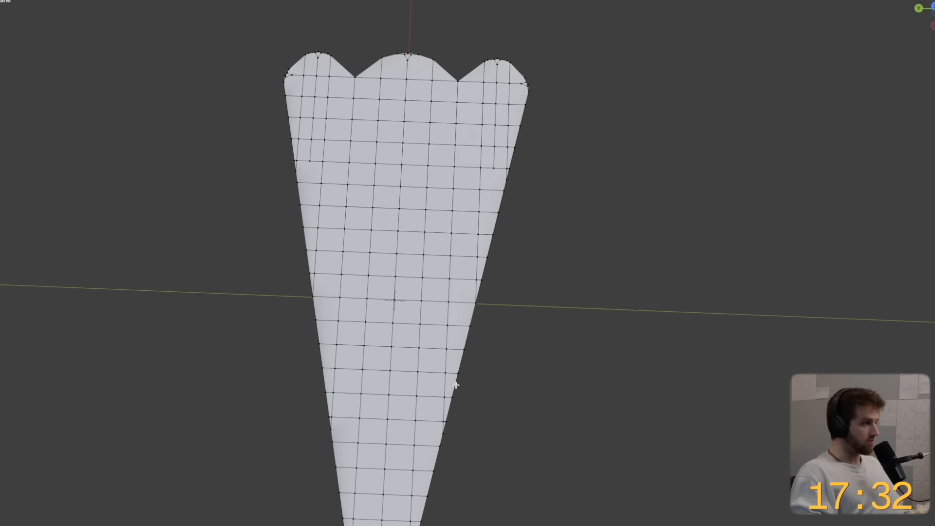
- Check the extruded slab's edges in wireframe, and set the viewport back to solid shading
key("z")
left_click(474, 325)
mouse_move(472, 321)
middle_mouse_down()
mouse_move(499, 338)
mouse_move(468, 261)
mouse_move(474, 270)
middle_mouse_up()
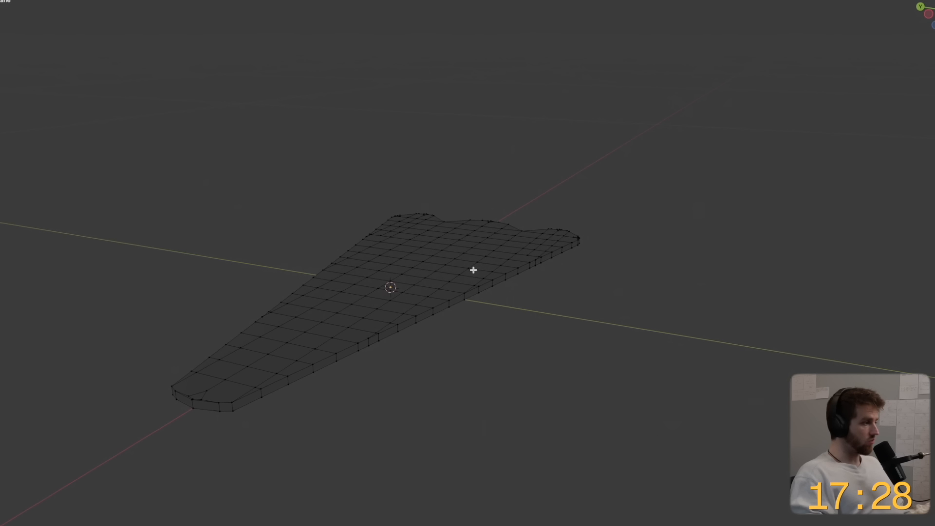
key("z")
left_click(545, 281)
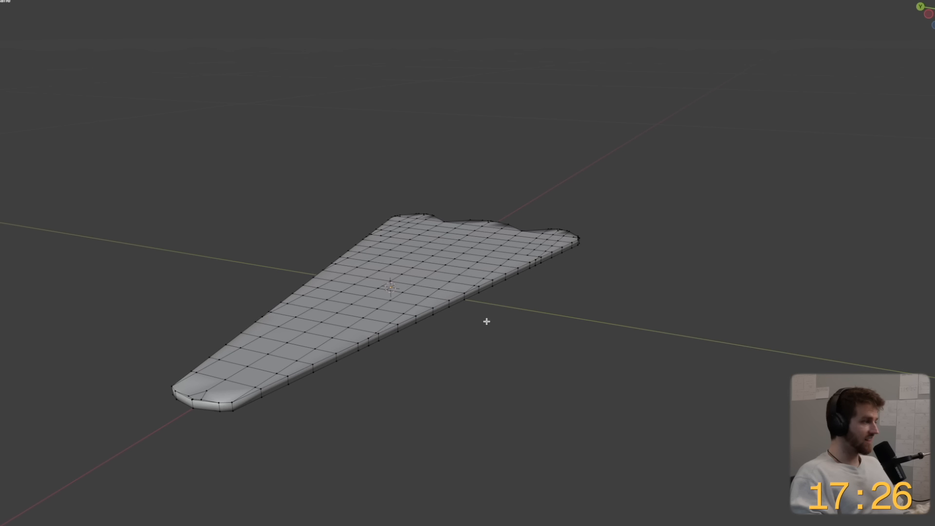
scroll(478, 327, "down", 4)
scroll(477, 328, "up", 6)
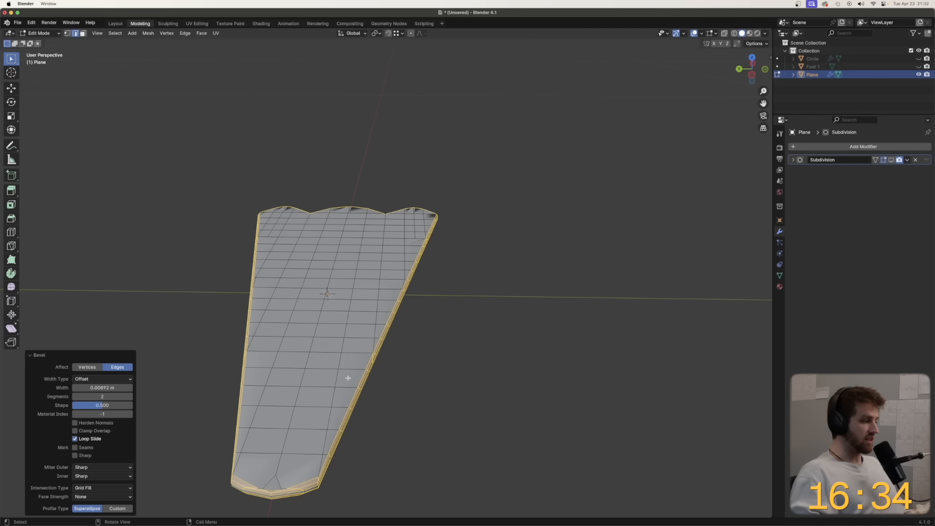
- Select the entire beveled foot mesh and merge its overlapping vertices by distance
middle_click_drag(349, 379, 229, 269)
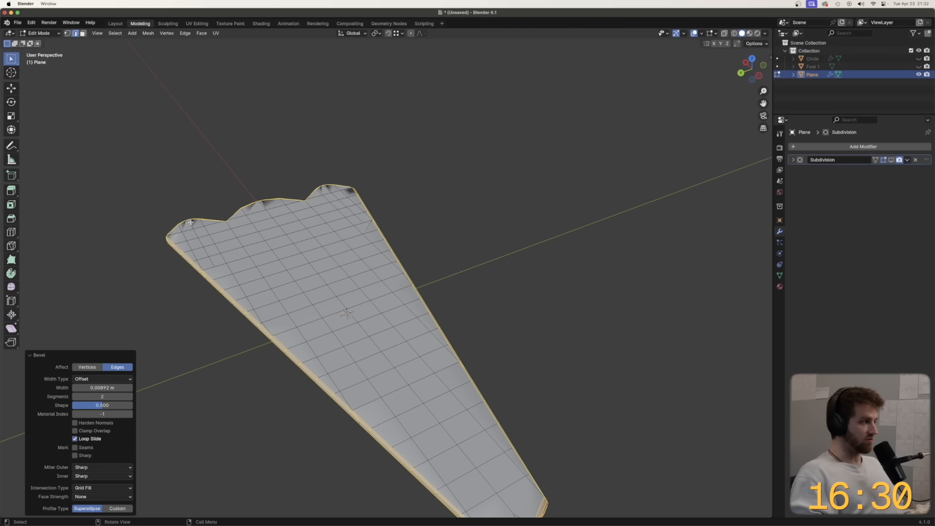
middle_click_drag(198, 216, 335, 260)
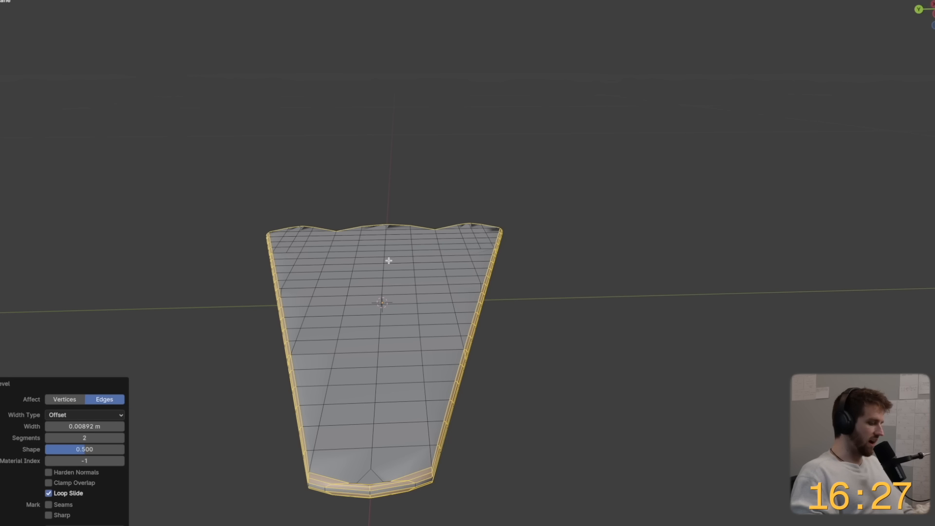
key("a")
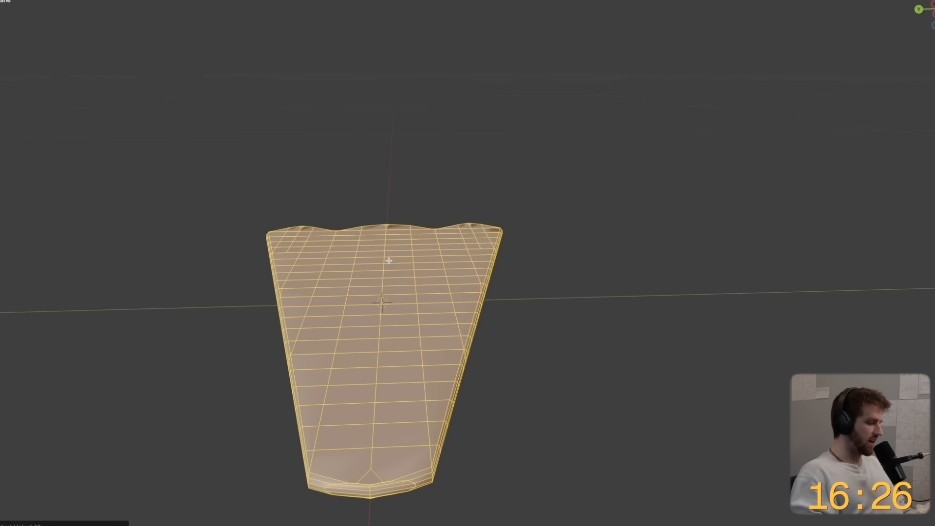
key("m")
left_click(390, 261)
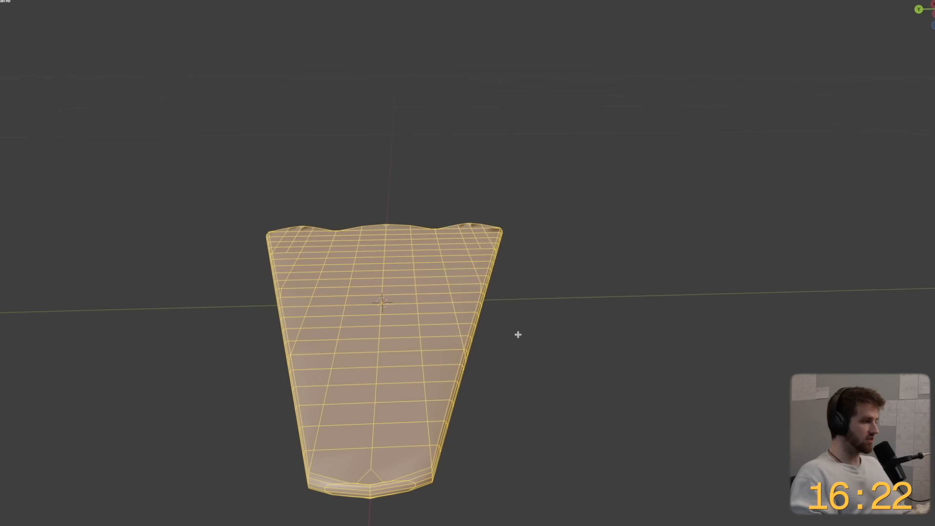
- Examine the merged mesh's underside, long side edges and lobed corners for shading defects
middle_click_drag(518, 335, 522, 73)
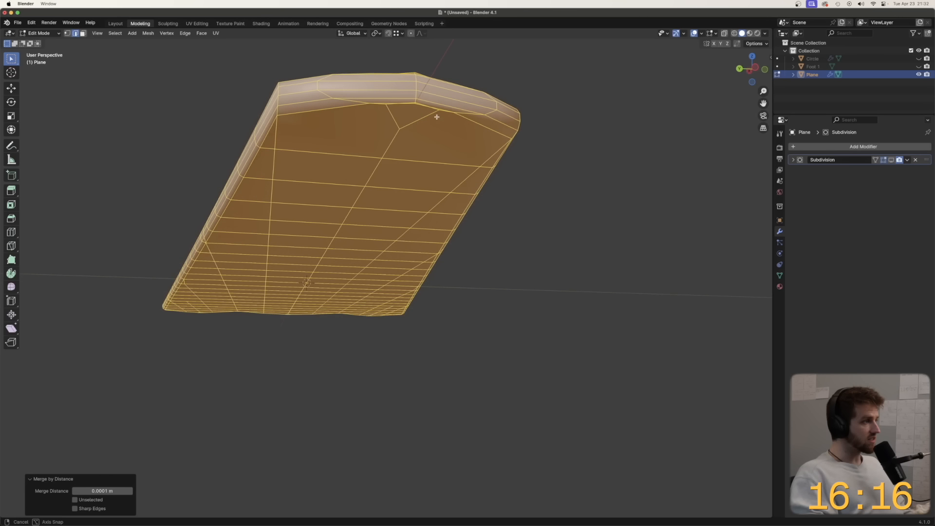
middle_click_drag(437, 117, 437, 115)
middle_click_drag(387, 77, 398, 108)
middle_click_drag(481, 203, 445, 162)
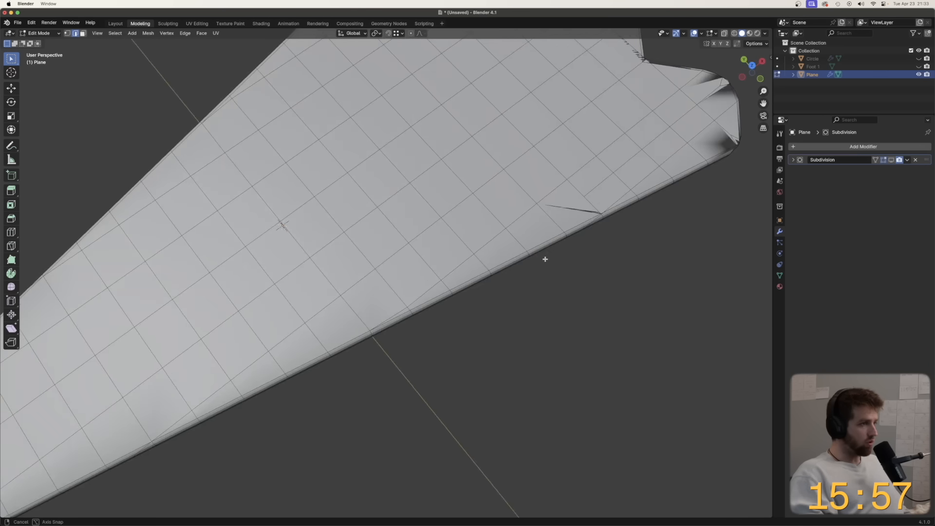
middle_click_drag(544, 257, 662, 411)
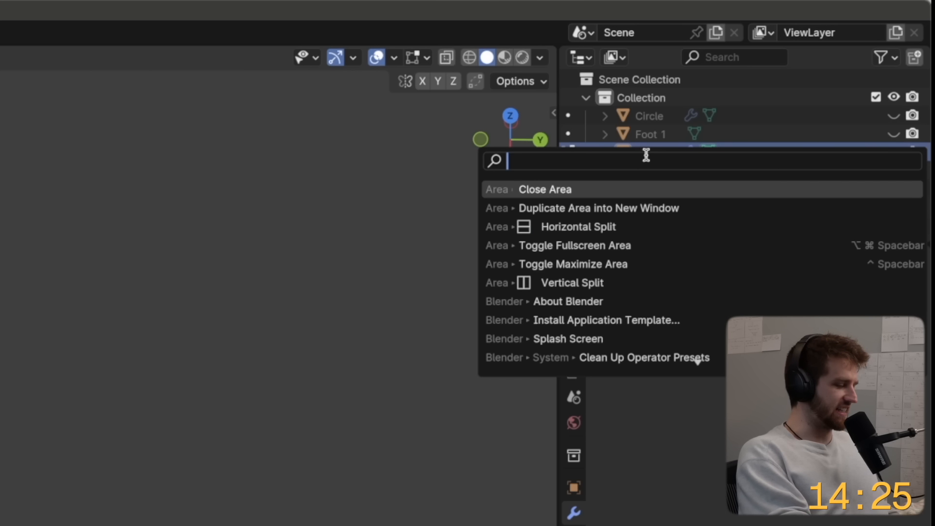
- Rename the lobed plane as Foot 2 and hide it in the viewport
type("Foot")
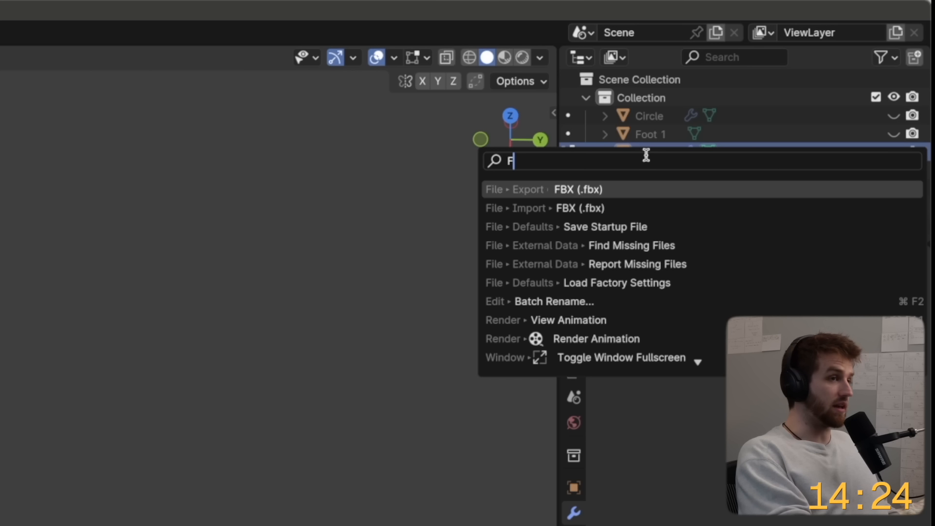
type(" 2")
key("Escape")
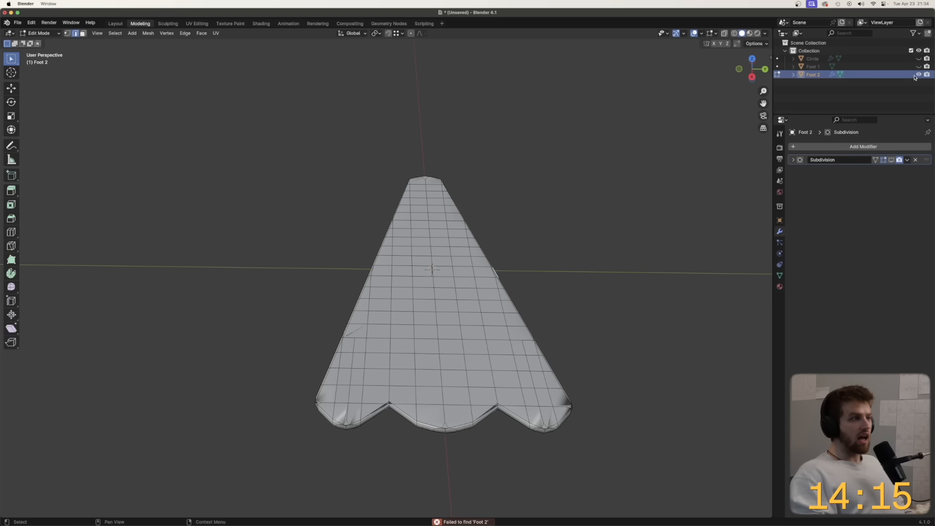
left_click(919, 75)
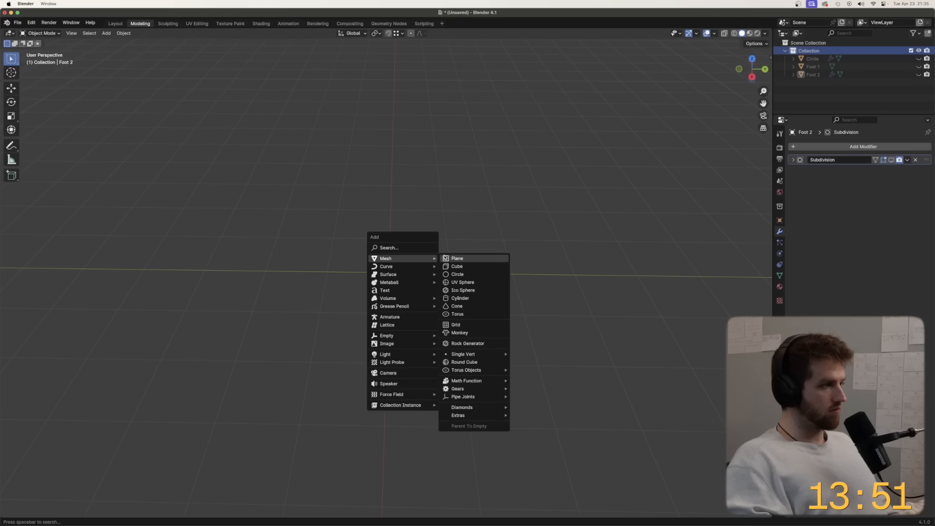
- Add a new plane mesh and cut a diagonal Knife line across the upper half of its notched grid
left_click(455, 257)
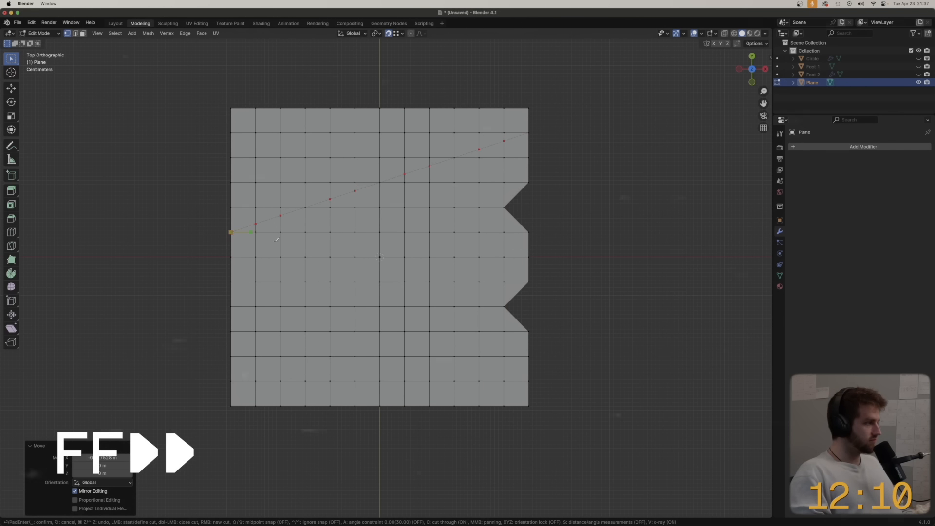
key("Return")
- Delete all faces lying outside the upper diagonal cut of the notched grid
left_click_drag(539, 94, 224, 118)
key("x")
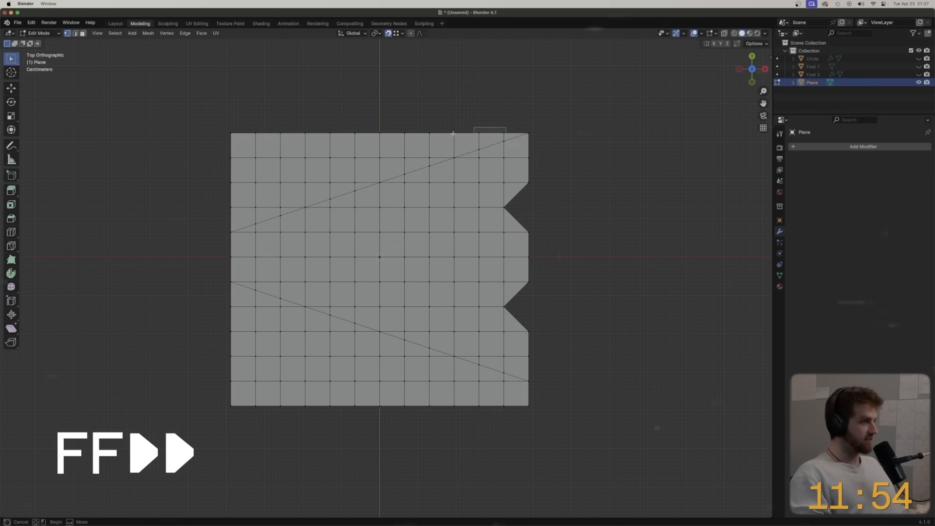
key("x")
left_click_drag(537, 124, 441, 163)
key("x")
left_click_drag(223, 175, 363, 187)
key("x")
left_click_drag(223, 198, 291, 211)
key("x")
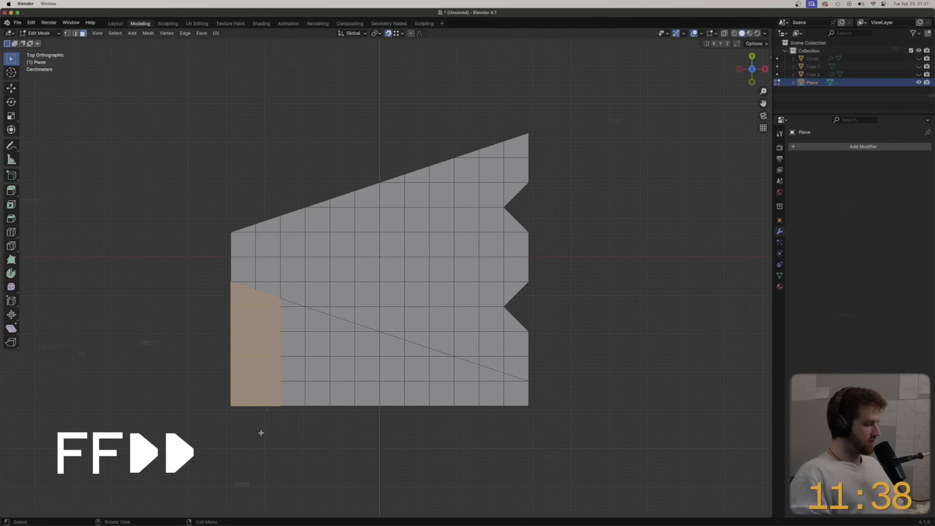
- Delete all faces outside the lower diagonal cut, including the small leftover triangle near the narrow end
key("x")
left_click(261, 445)
left_click_drag(258, 327, 370, 422)
key("x")
left_click(369, 422)
left_click_drag(529, 428, 360, 392)
key("x")
left_click(360, 391)
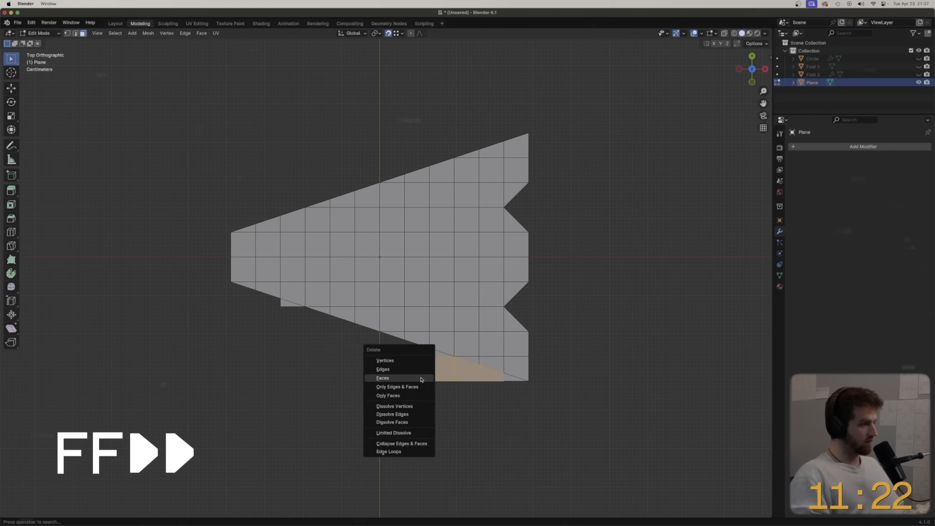
left_click(421, 379)
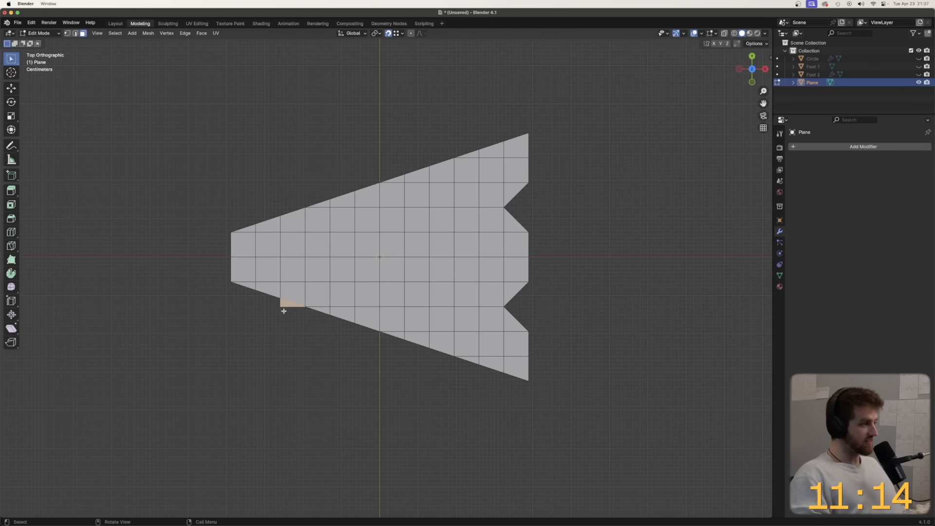
key("x")
left_click(284, 310)
- Add a Subdivision Surface modifier to the tapered foot plane
mouse_move(303, 328)
middle_mouse_down()
mouse_move(282, 228)
mouse_move(286, 288)
mouse_move(317, 317)
middle_mouse_up()
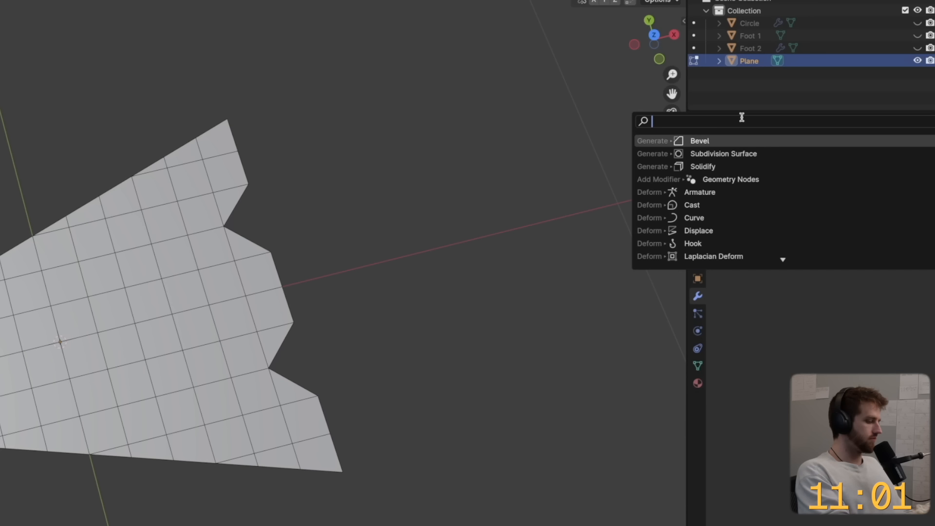
type("subdio")
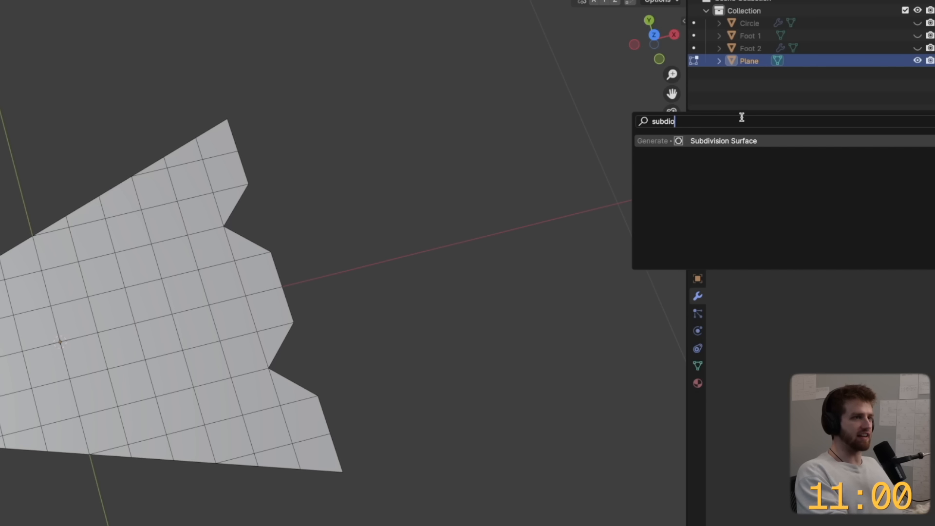
key("Return")
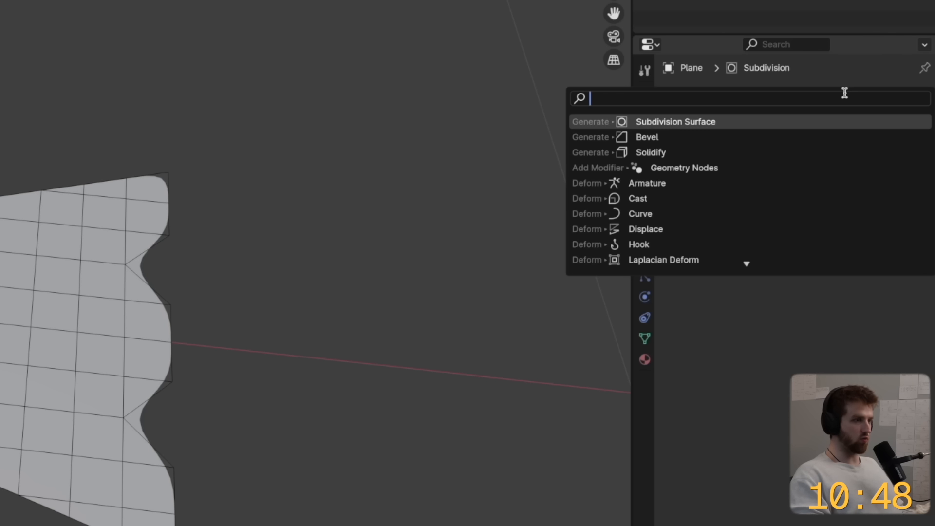
- Add a Solidify modifier with a thickness of 0.03 m and a Bevel modifier to the foot
type("soli")
key("Return")
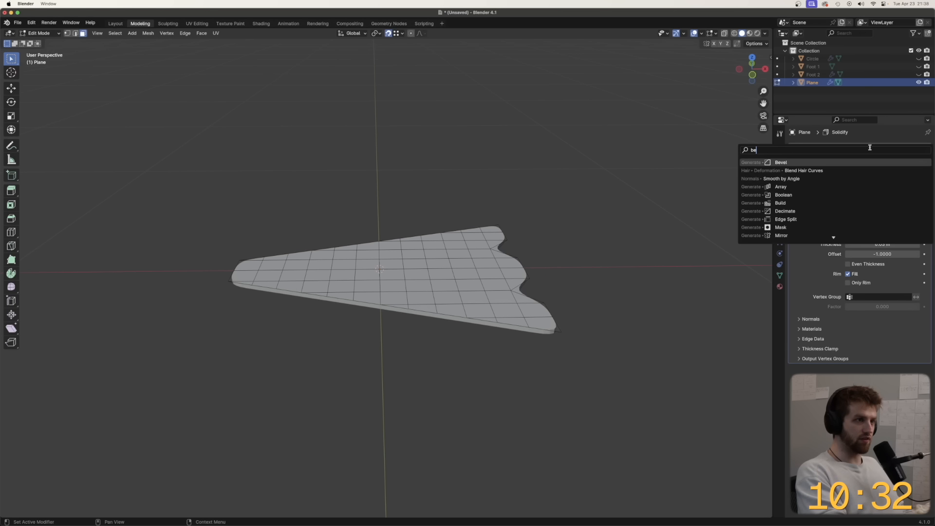
key("Return")
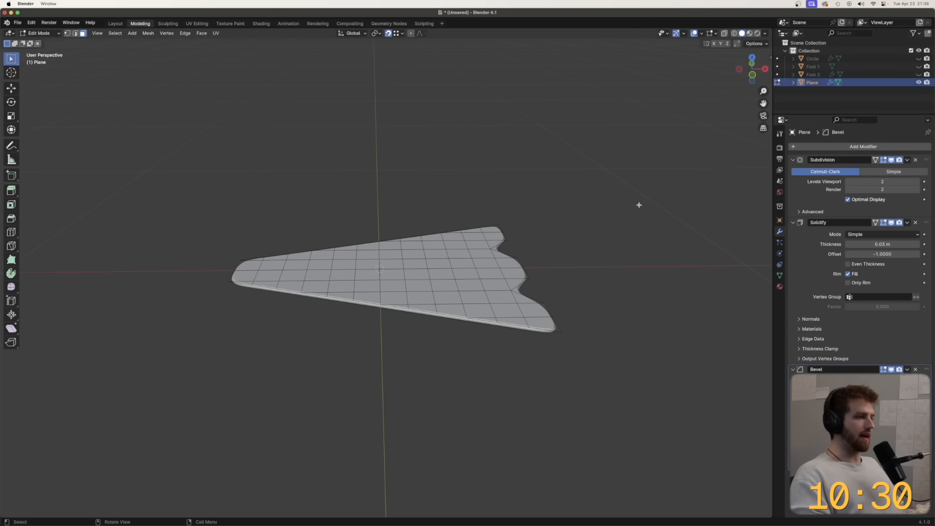
- Collapse the Bevel modifier's settings and rename the plane as Foot 3 ffs
middle_click_drag(575, 292, 519, 269)
scroll(584, 258, "up", 2)
scroll(520, 270, "up", 1)
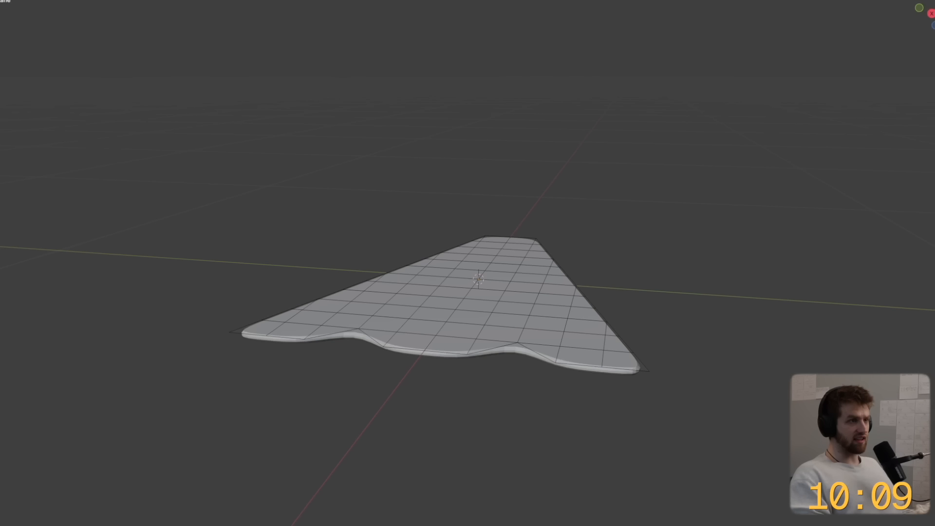
left_click(755, 189)
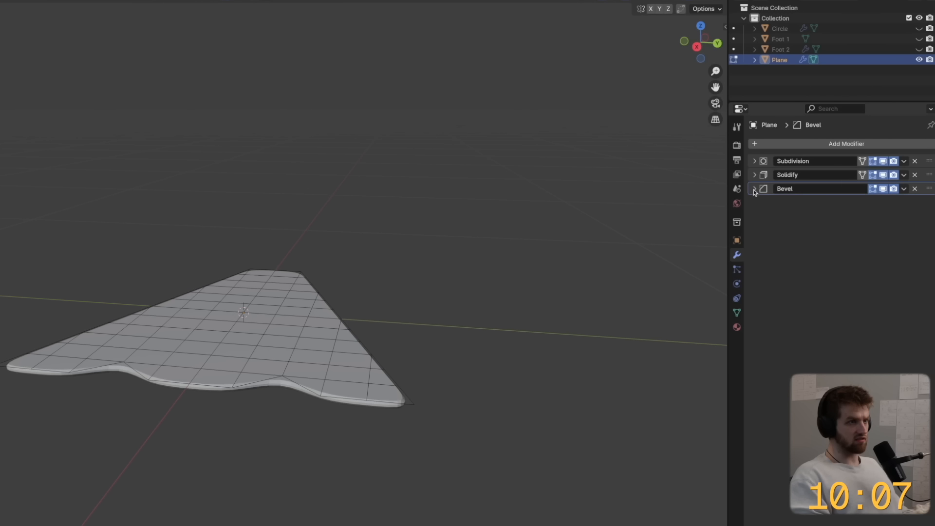
double_click(815, 83)
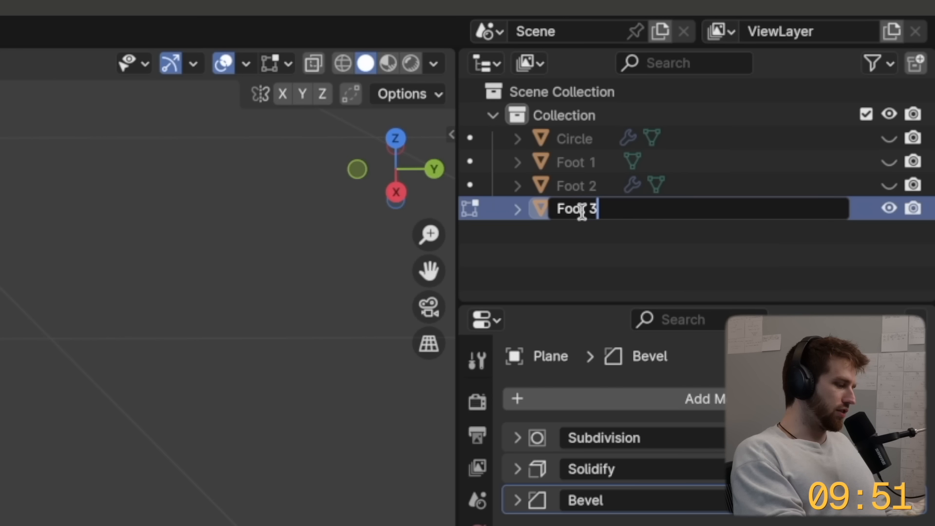
type("Foot 3 ffs")
key("Return")
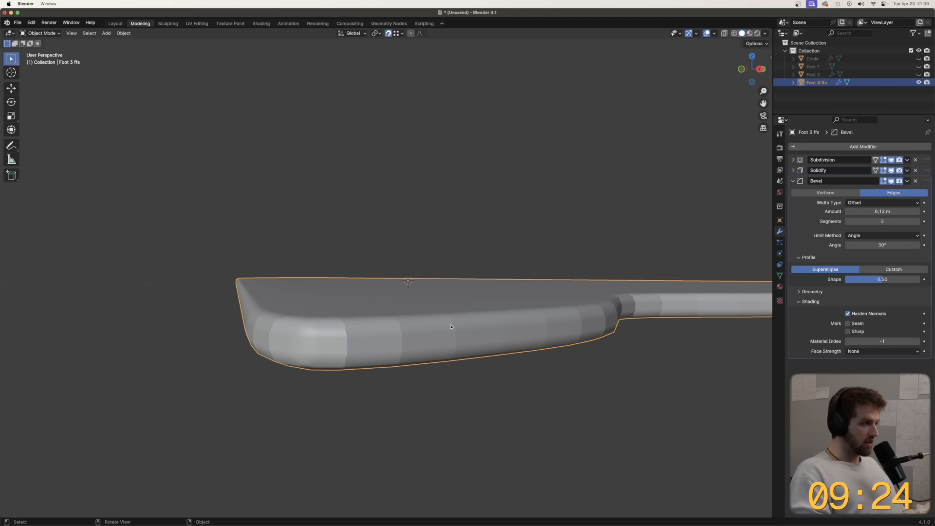
- Apply Shade Smooth to the beveled foot and collapse its Bevel modifier settings
right_click(441, 325)
left_click(443, 329)
middle_click_drag(451, 315, 449, 338)
scroll(449, 338, "down", 5)
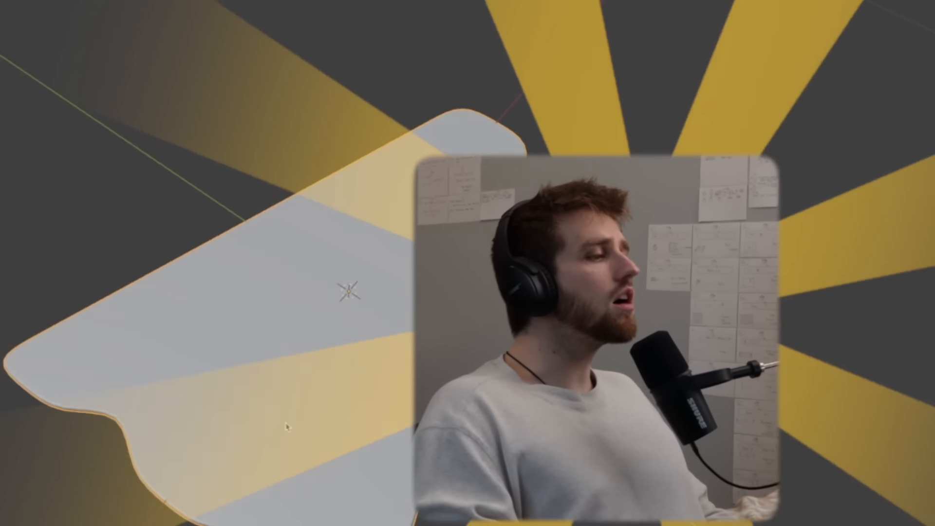
middle_click_drag(288, 427, 270, 338)
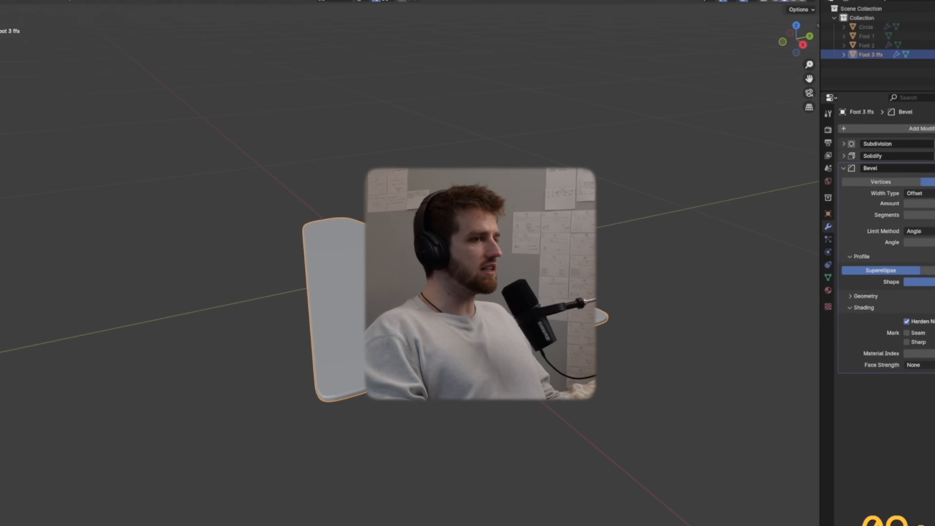
left_click(793, 181)
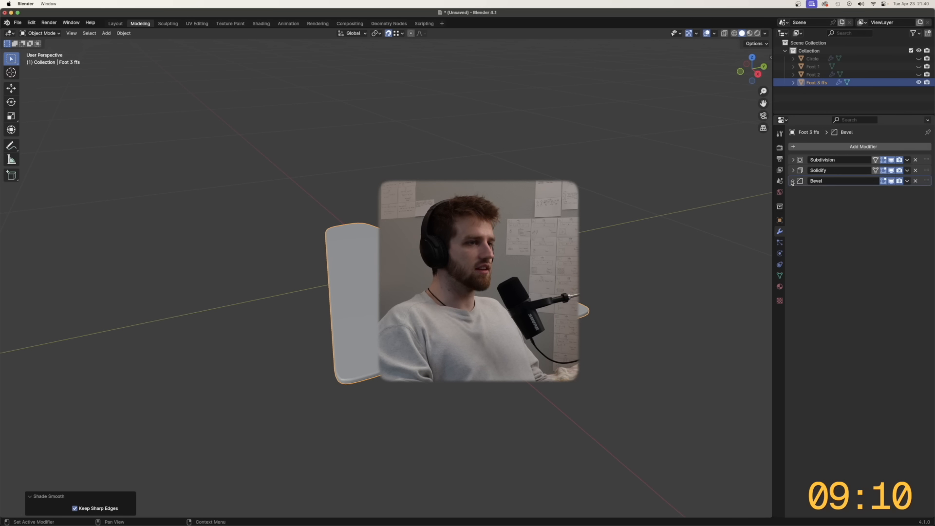
left_click(595, 235)
middle_click_drag(595, 236, 567, 257)
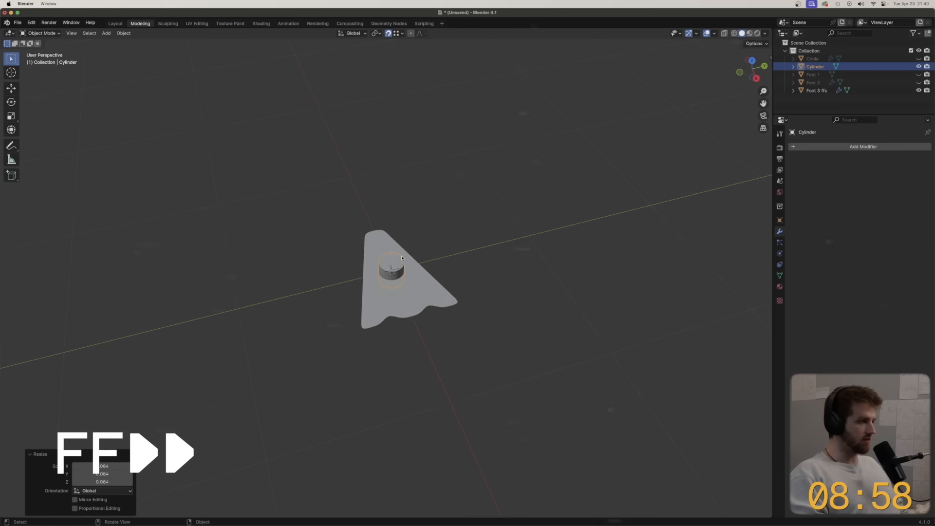
- Move the small cylinder's mesh up onto the foot in Edit Mode and extrude its top face
key("Tab")
key("g")
left_click(390, 269)
key("e")
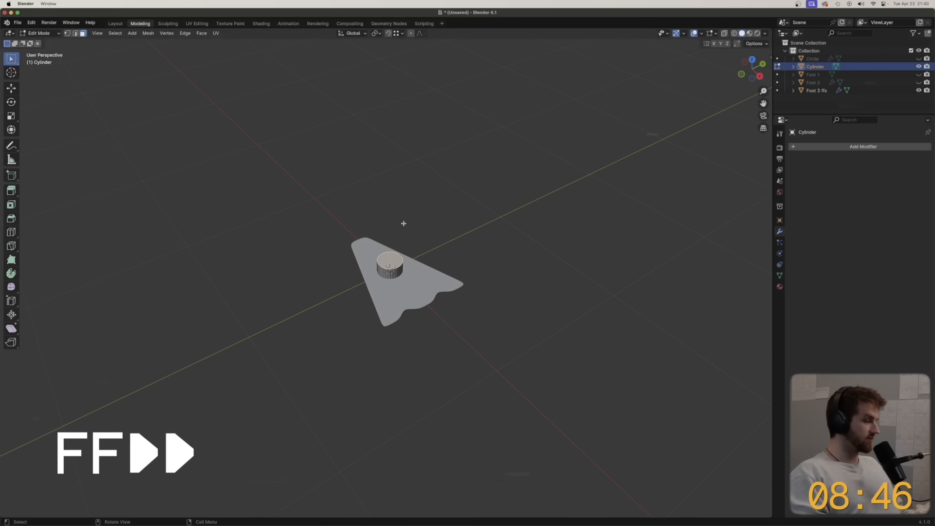
- Scale the cylinder to about 0.51 at the foot's narrow end, keeping its Z height locked
middle_click_drag(402, 224, 478, 190)
key("s")
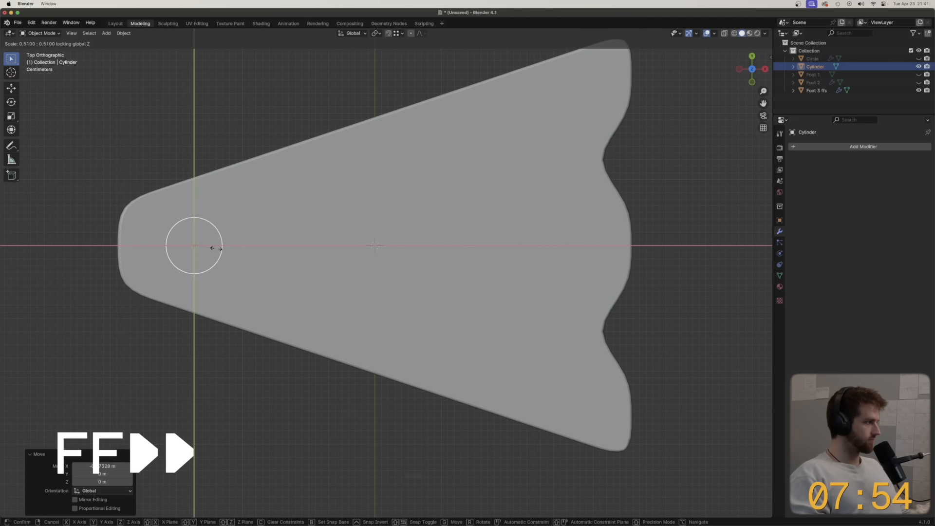
left_click(217, 249)
- Add six horizontal loop cuts around the tall cylinder and slide them toward its base
middle_click_drag(217, 249, 293, 175)
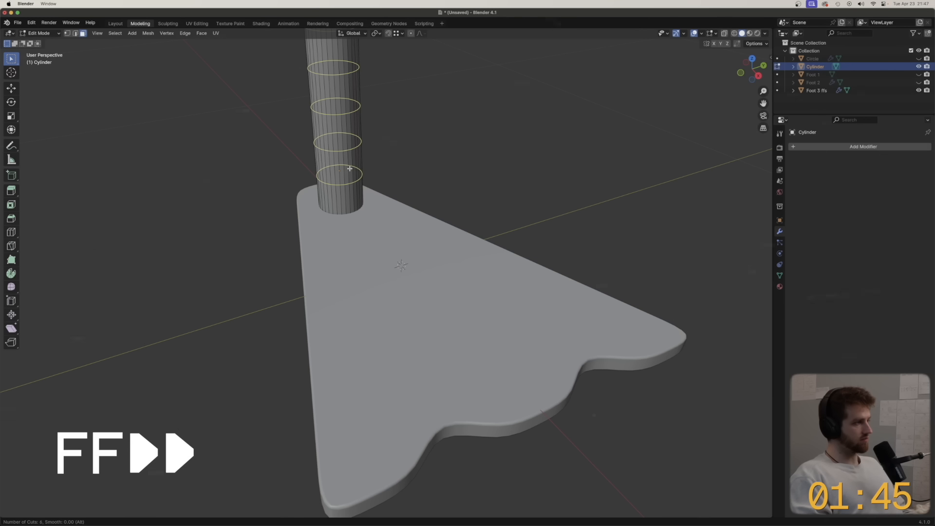
left_click(375, 170)
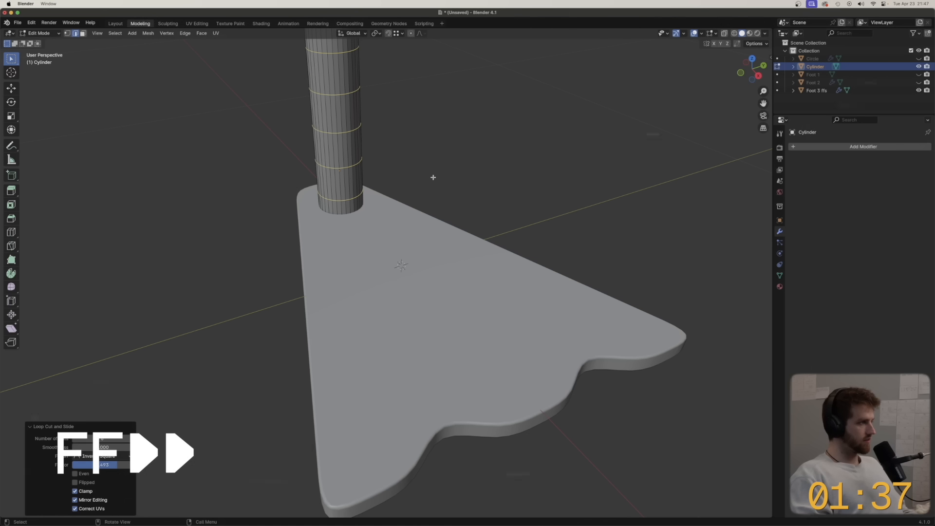
- Undo the last loop-cut adjustment and scale the cylinder's lowest edge loop just above the foot
key("super+z")
left_click(347, 198, "alt")
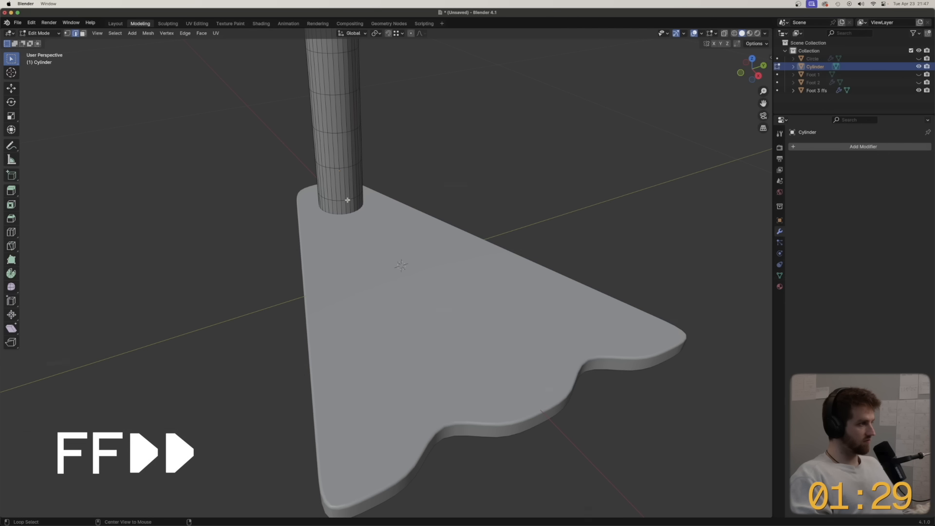
key("s")
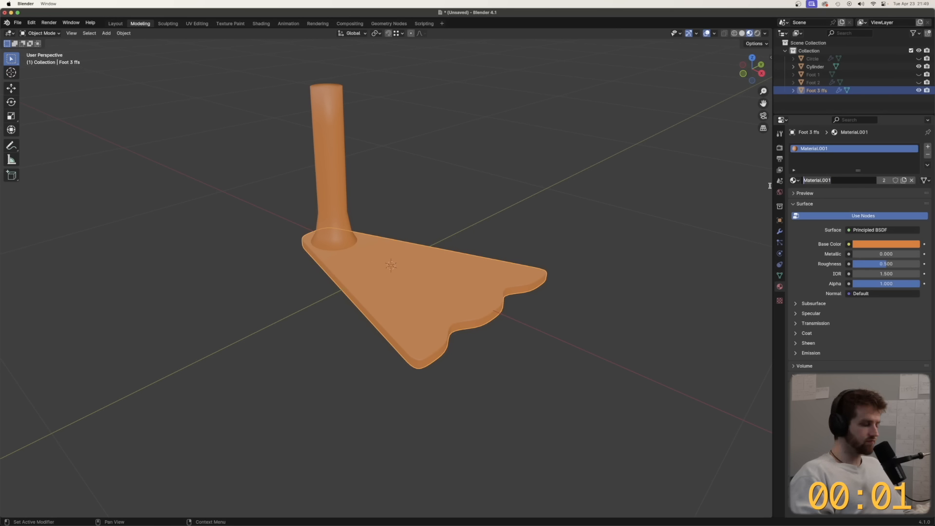
- Rename the material shared by the foot and leg to Orange and deselect the foot
type("range")
key("Return")
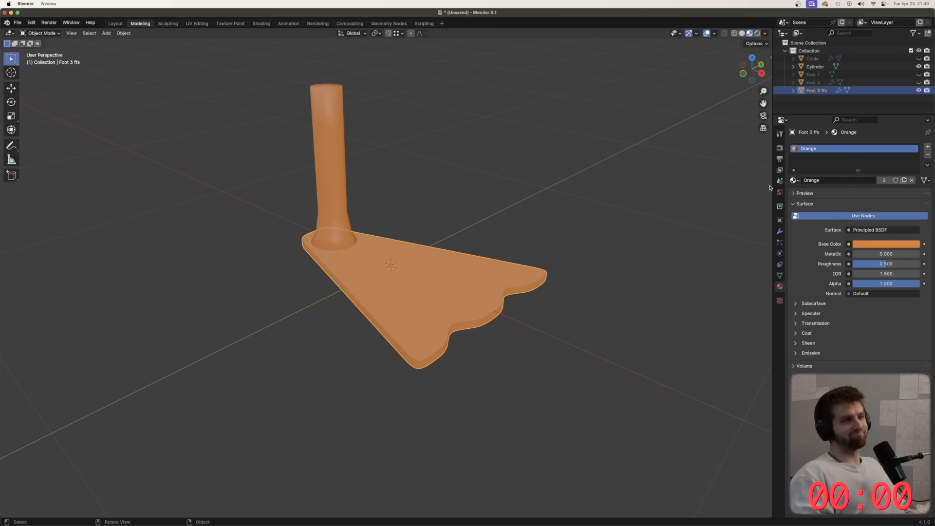
scroll(648, 223, "up", 3)
scroll(647, 223, "down", 4)
left_click(643, 217)
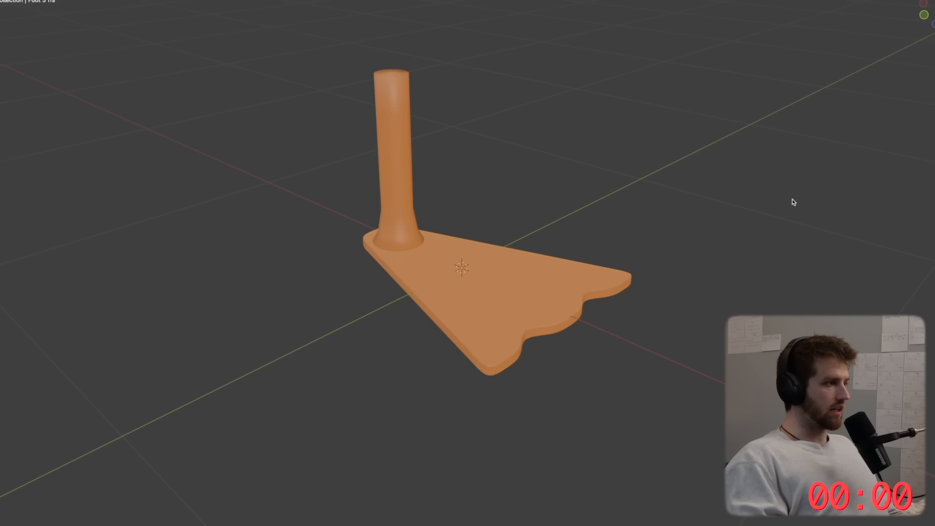
middle_click_drag(643, 216, 588, 218)
middle_click_drag(721, 201, 581, 183)
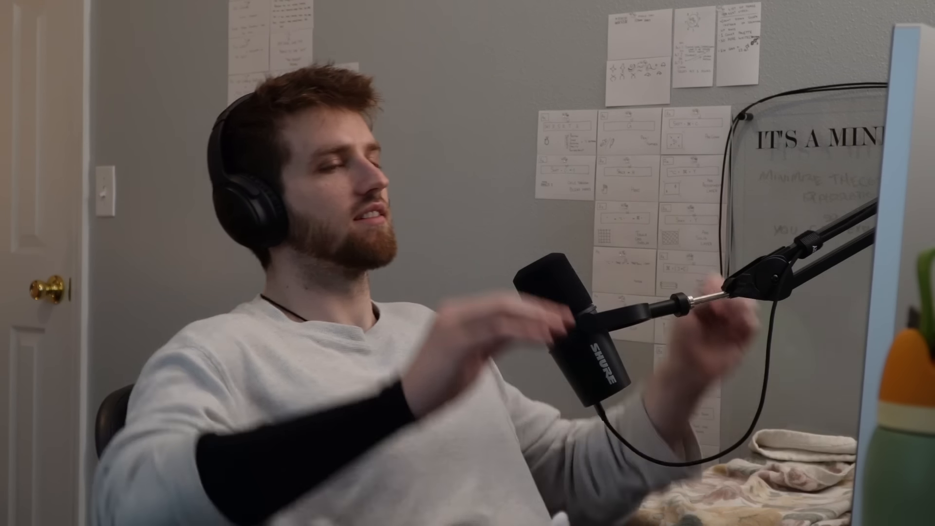
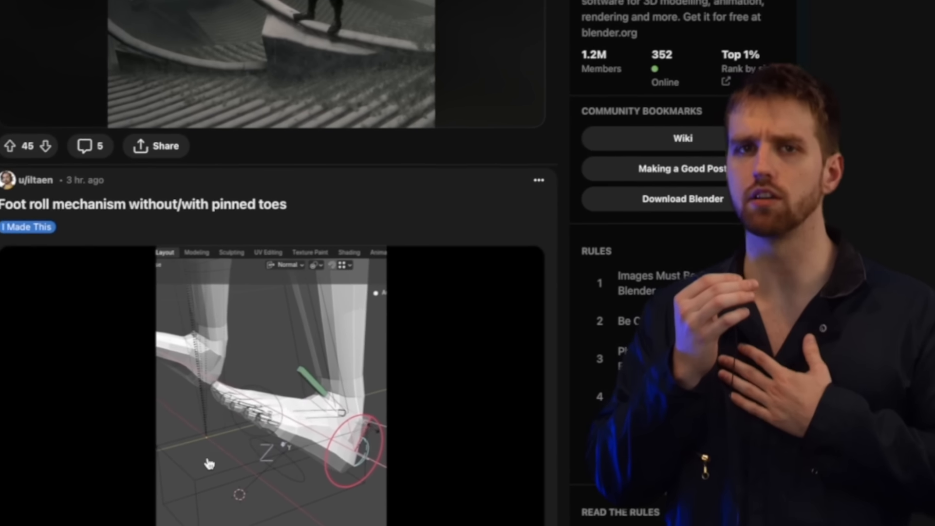
- Switch to Reddit to browse Blender posts, view the PlanetSide vehicle's second image and read the comment with learning recommendations
scroll(185, 475, "down", 7)
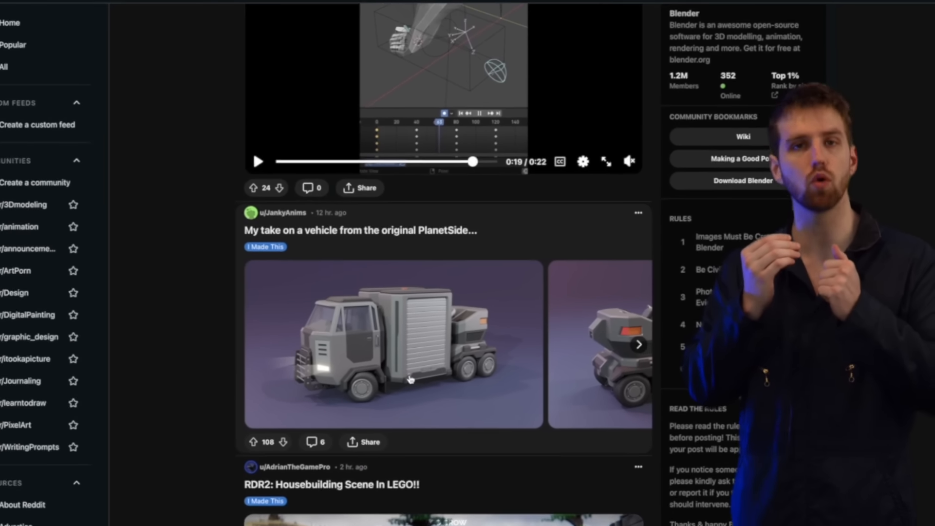
scroll(206, 482, "down", 2)
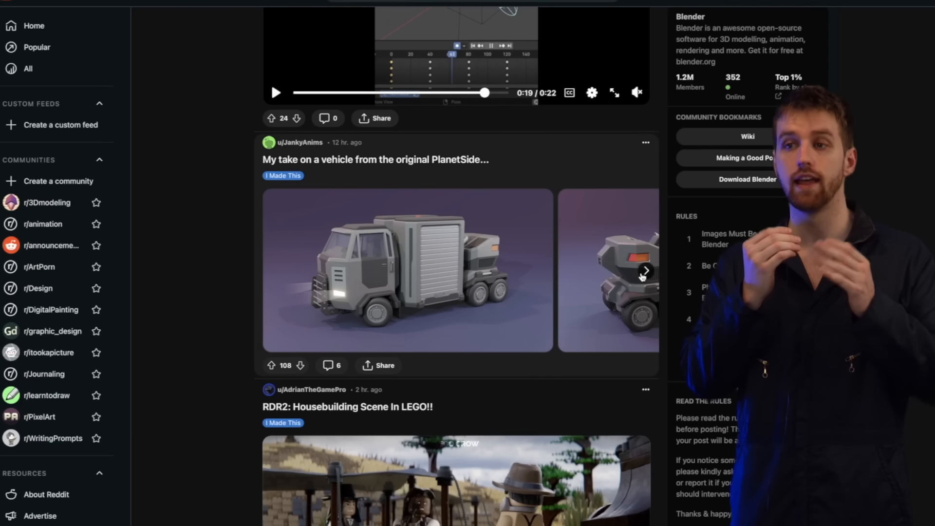
left_click(646, 271)
scroll(580, 293, "down", 4)
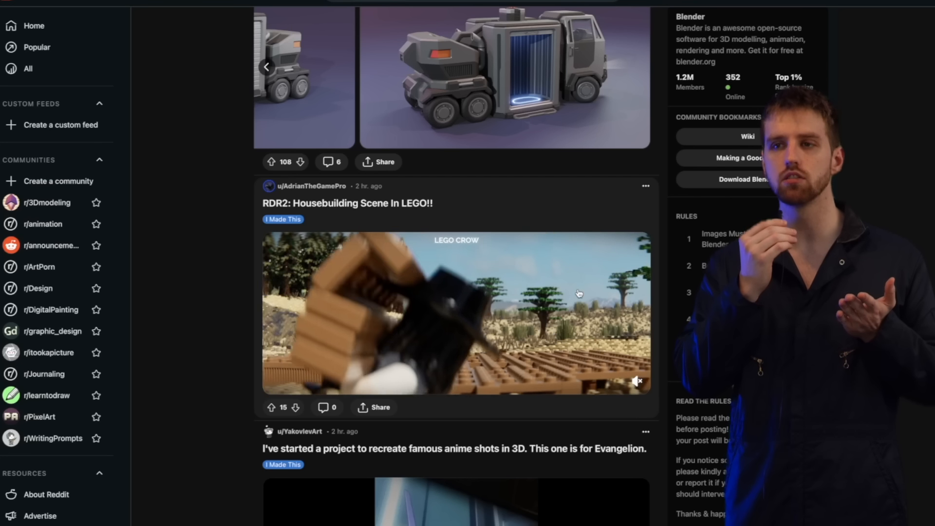
scroll(240, 296, "down", 15)
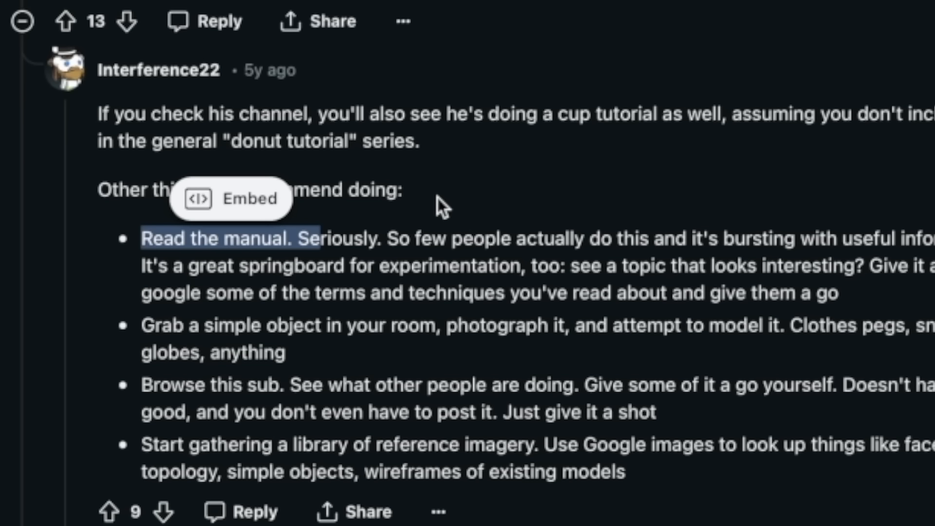
left_click(438, 198)
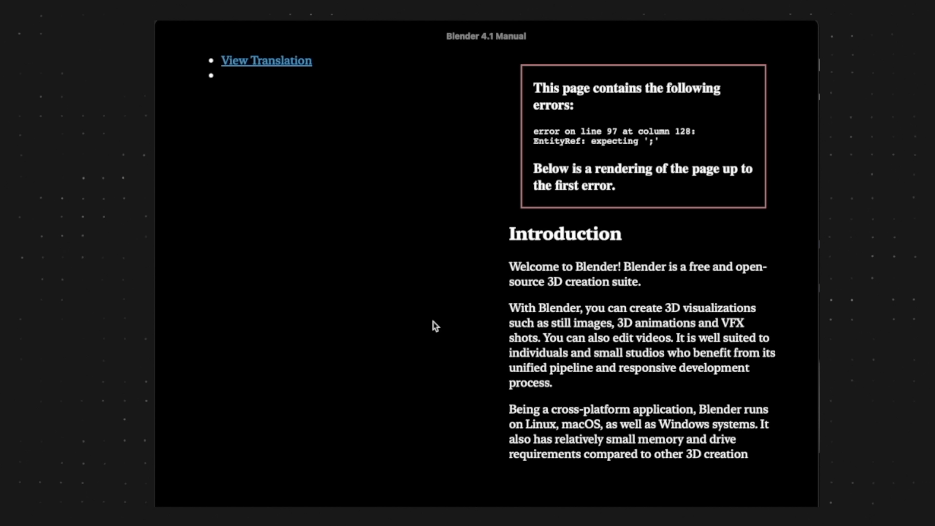
- Switch to the Blender 4.1 Manual and page through its introduction, key features and Blender's history
key("Right")
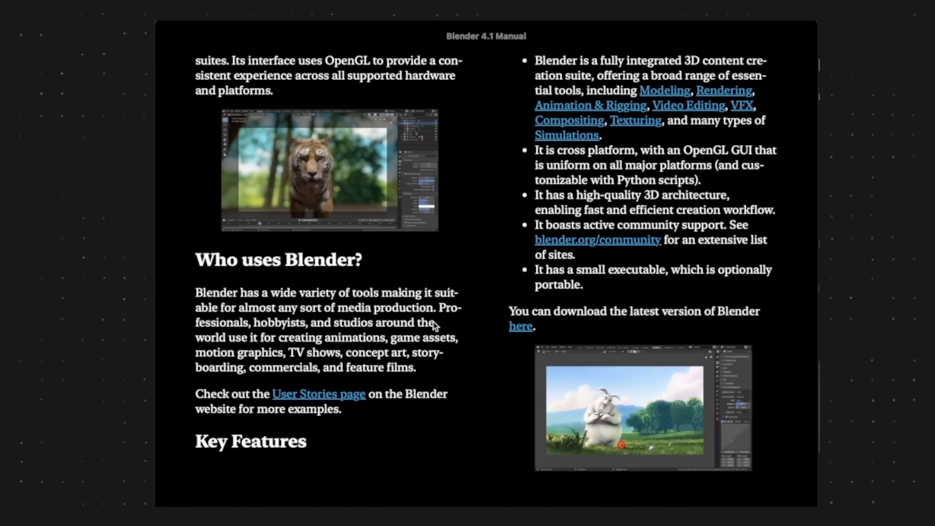
key("Right")
key("Left")
key("Right")
key("Right")
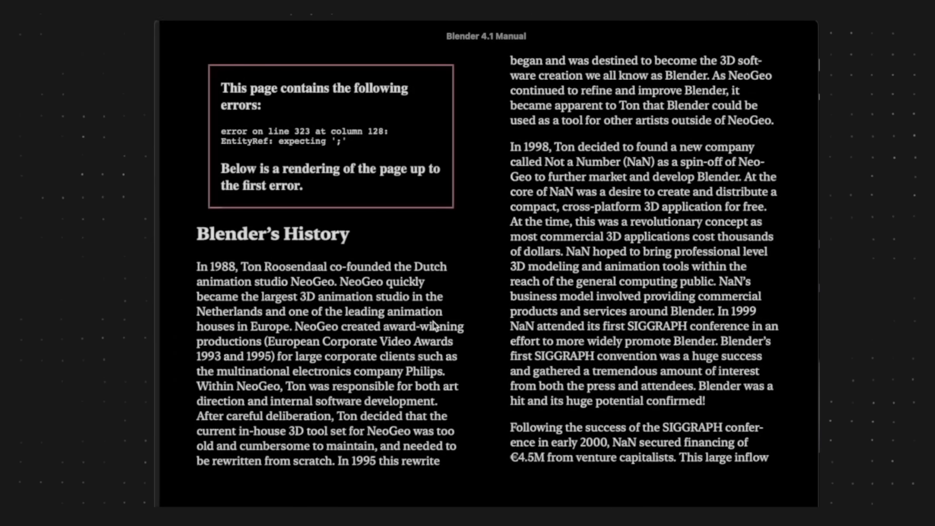
key("Right")
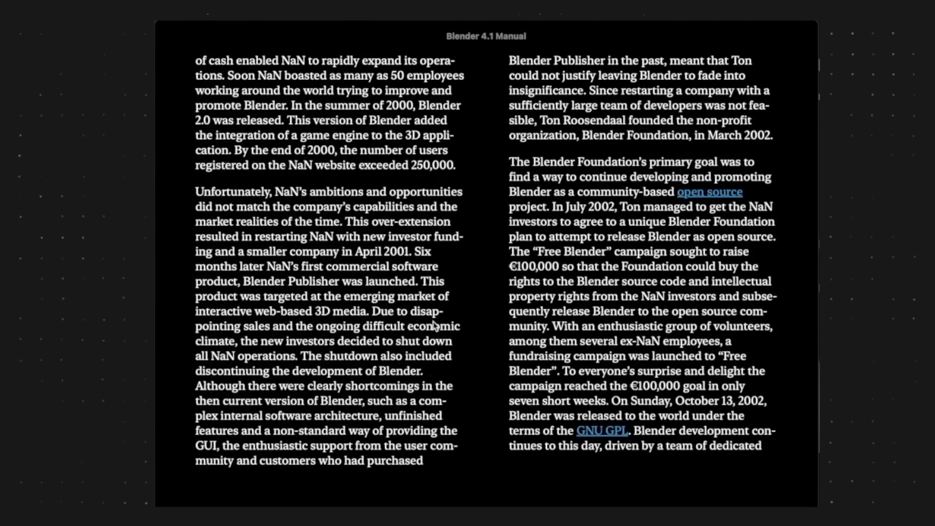
key("Right")
key("Left")
key("Left")
key("Left")
key("Left")
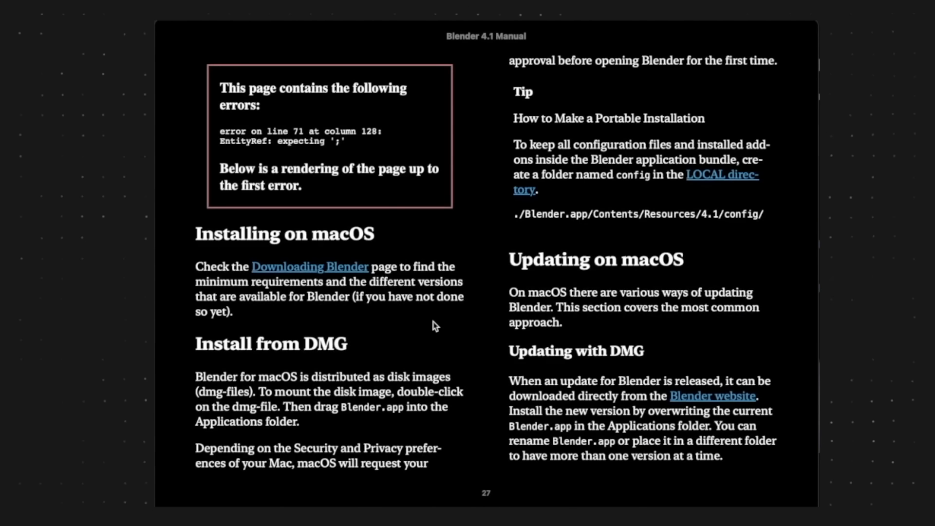
- Page through the manual's sections on installing and updating Blender on macOS, Windows, Steam and Linux
key("Right")
key("Right")
key("Right")
key("Right")
key("Right")
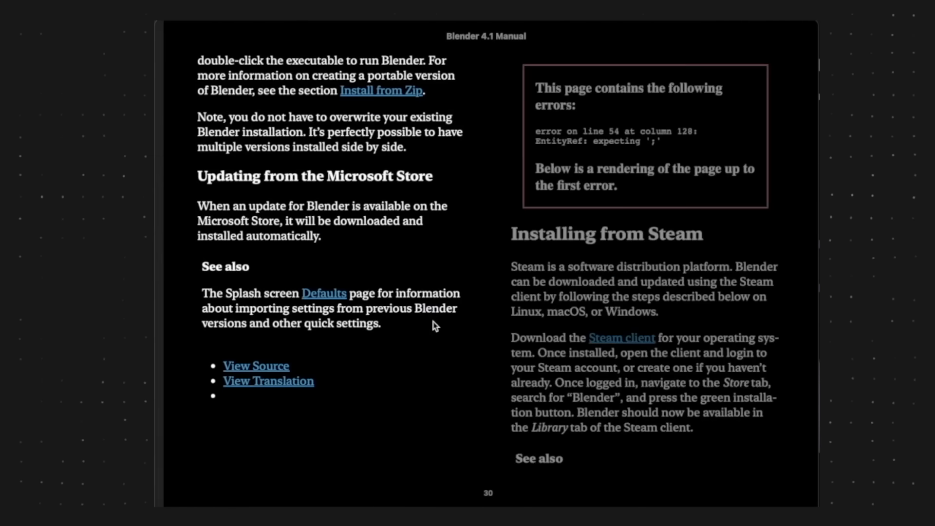
key("Right")
key("Right")
key("Right")
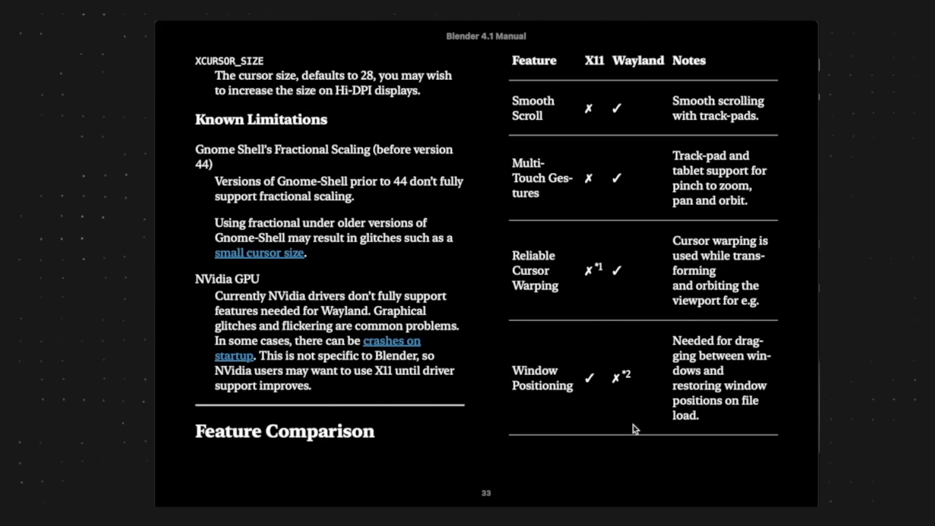
key("Right")
key("Right")
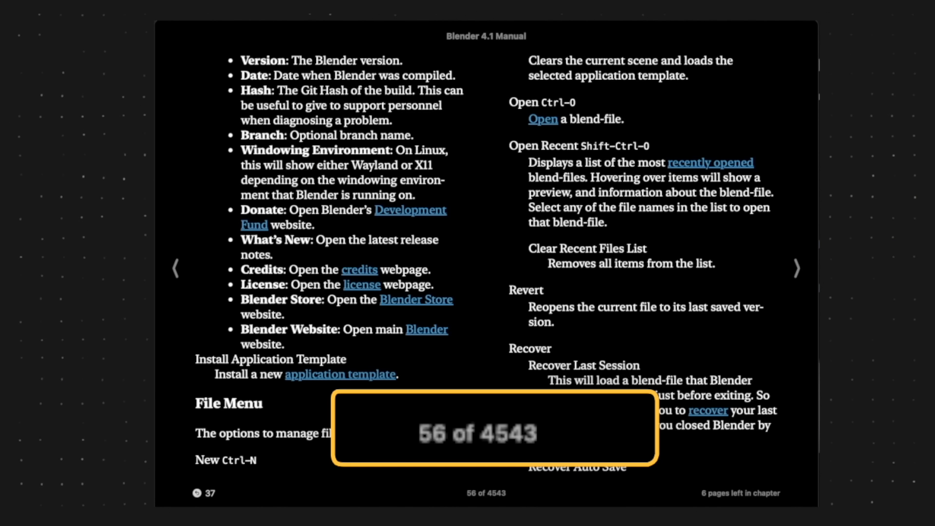
- Read the manual's pages on the File, Edit, Render and Window menus and on Workspaces
key("Right")
key("Right")
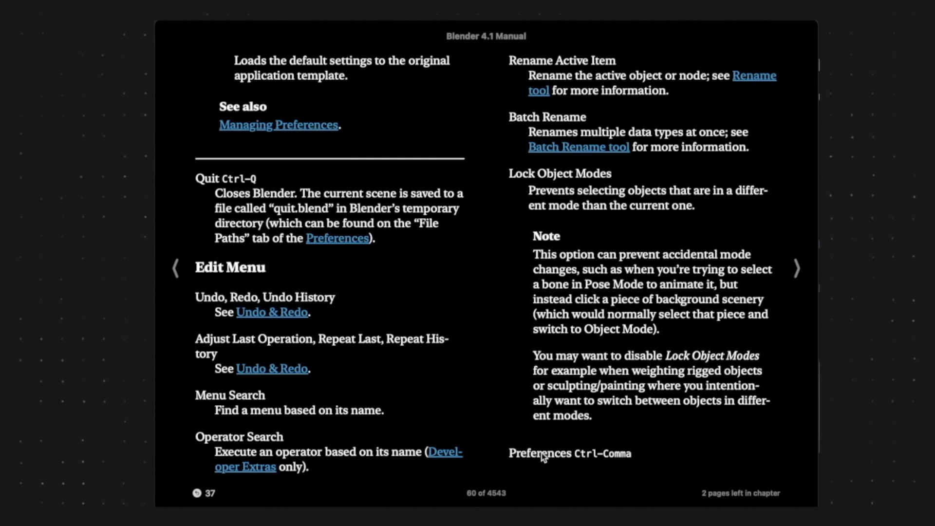
key("Right")
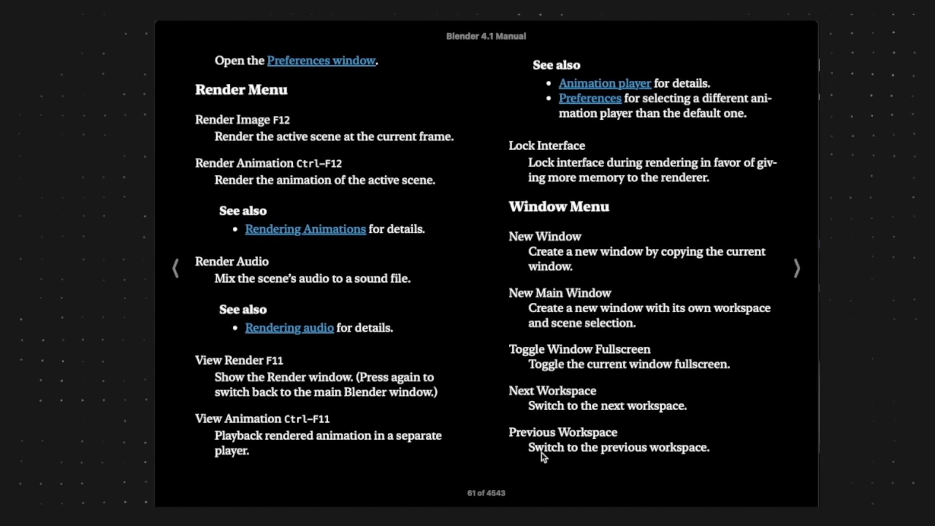
key("Right")
key("Right")
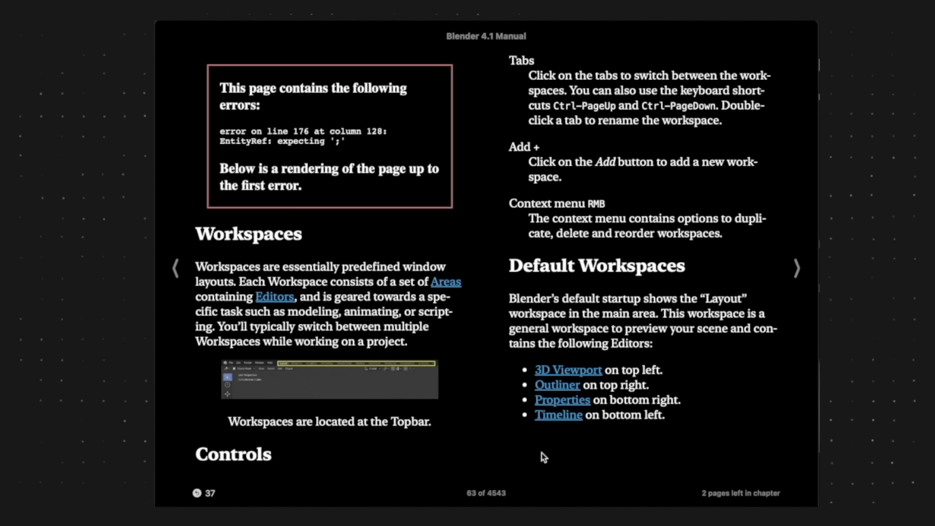
key("Right")
key("Right")
key("Right")
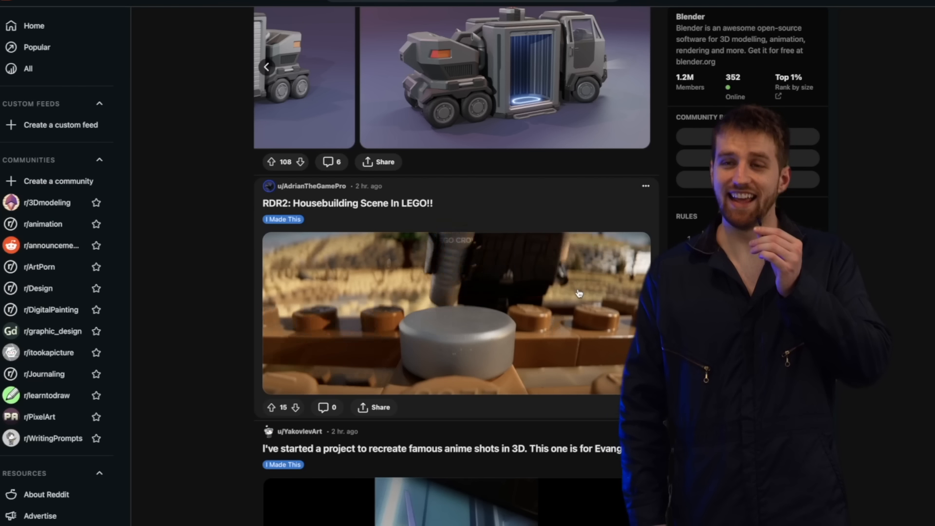
scroll(224, 291, "down", 15)
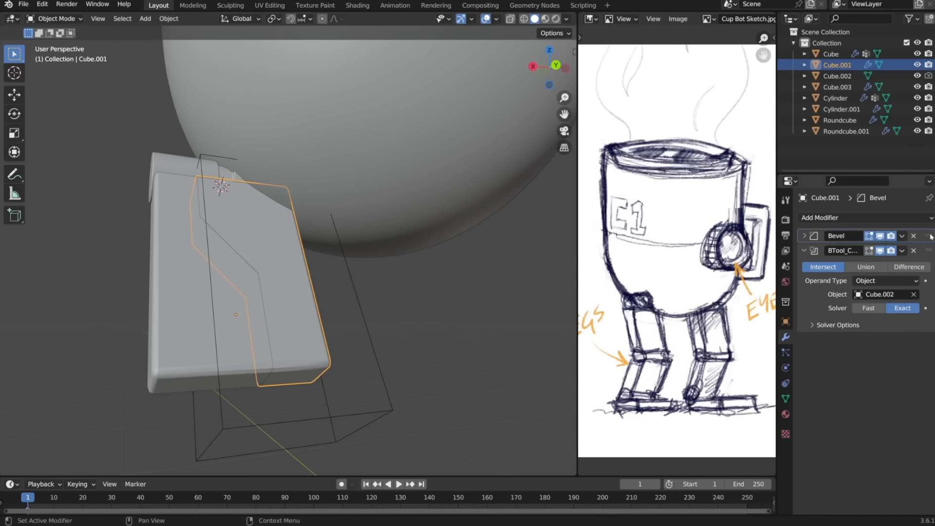
- In Blender, move the Bevel modifier below the Boolean on the split leg panel, and leave Edit Mode on the wireframe cup body
left_click_drag(931, 237, 931, 322)
left_click(909, 252)
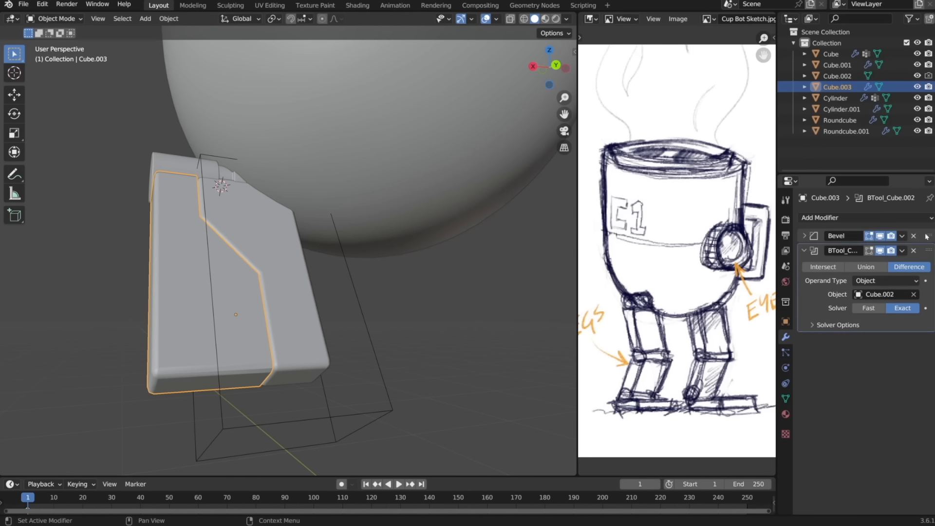
key("alt+a")
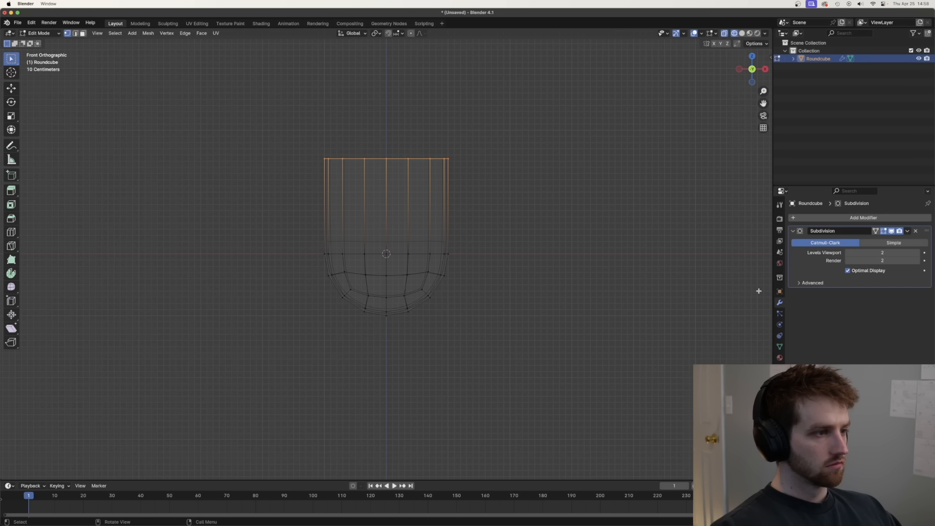
key("Tab")
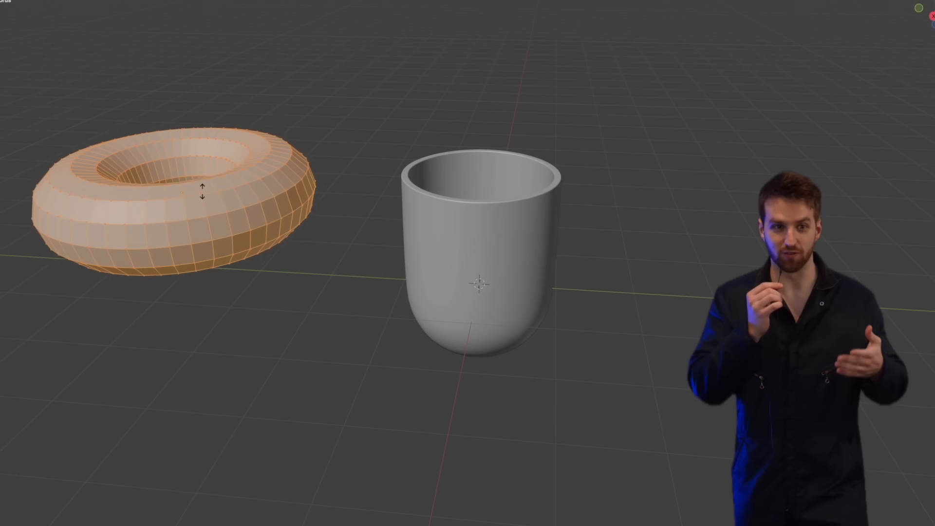
- Cancel the current transform of the torus mesh beside the cup, leave Edit Mode and start scaling the torus
right_click(204, 202)
key("Tab")
key("s")
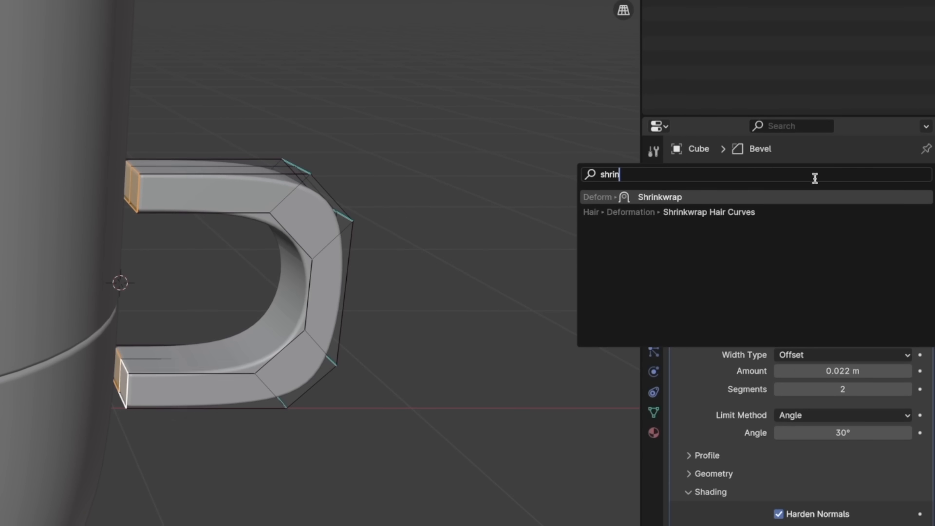
- Search for the Shrinkwrap modifier for the cup handle and adjust the projection axis of the cylinder's Shrinkwrap modifier
left_click(814, 181)
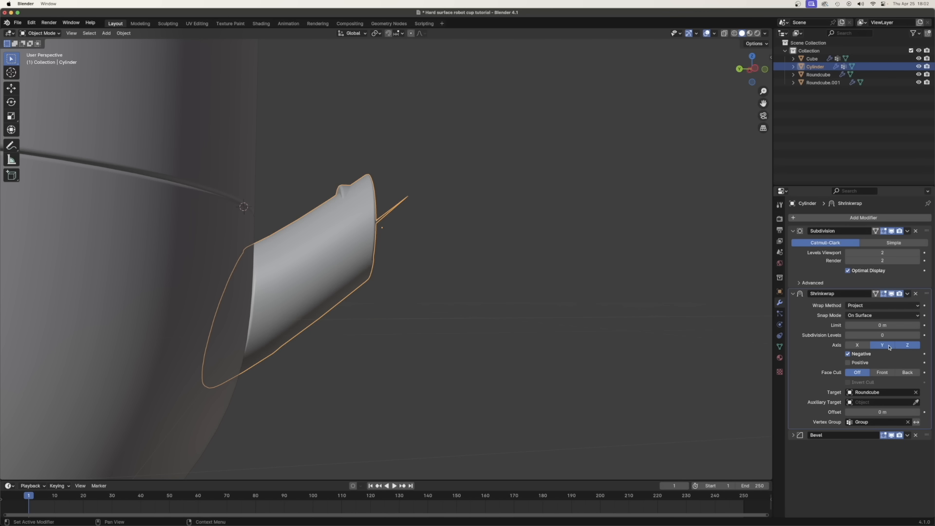
left_click(869, 345)
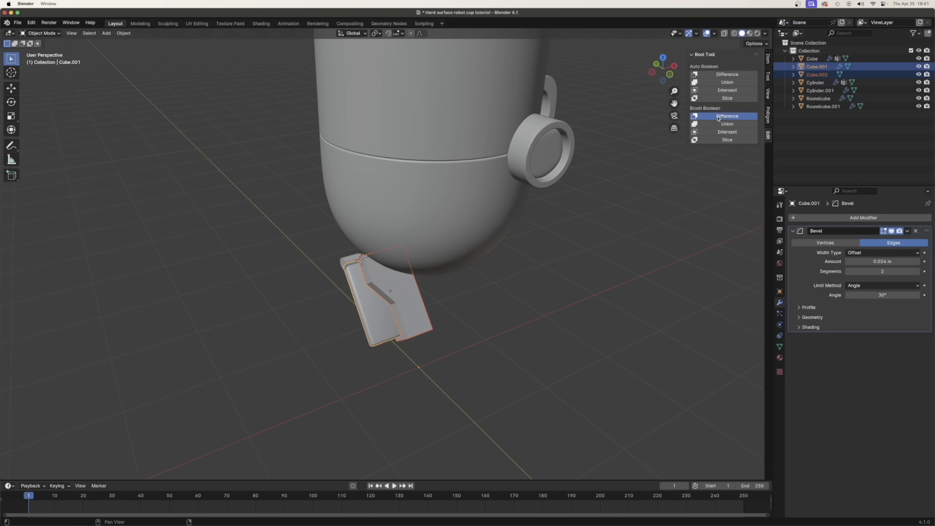
- Try a Brush Boolean Difference on the leg block, and slice the block with the Cube.002 cutter using Brush Boolean Slice
left_click(718, 117)
middle_click_drag(563, 233, 529, 257)
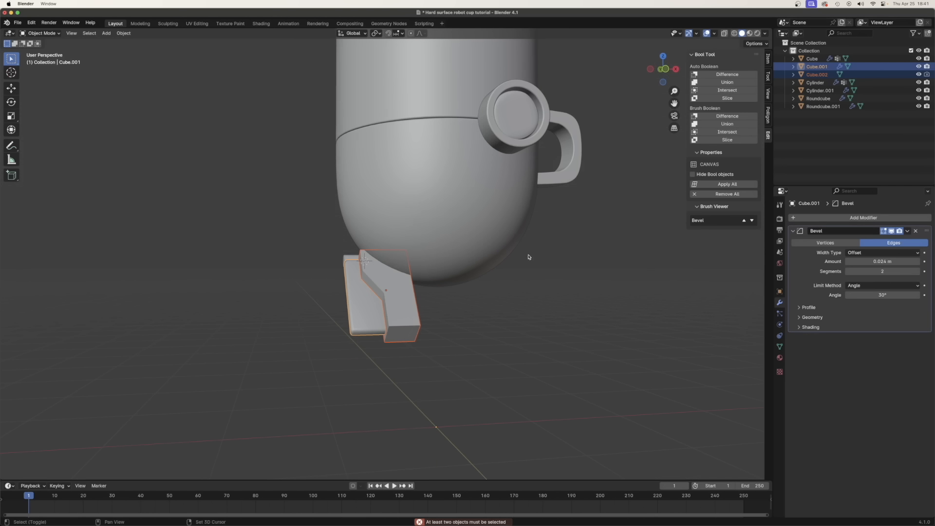
left_click(731, 140)
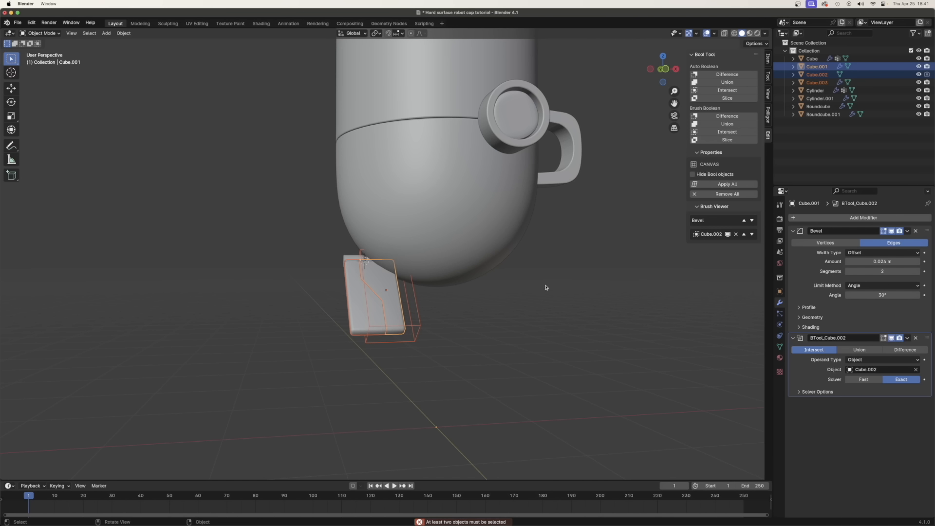
middle_click_drag(515, 305, 499, 332)
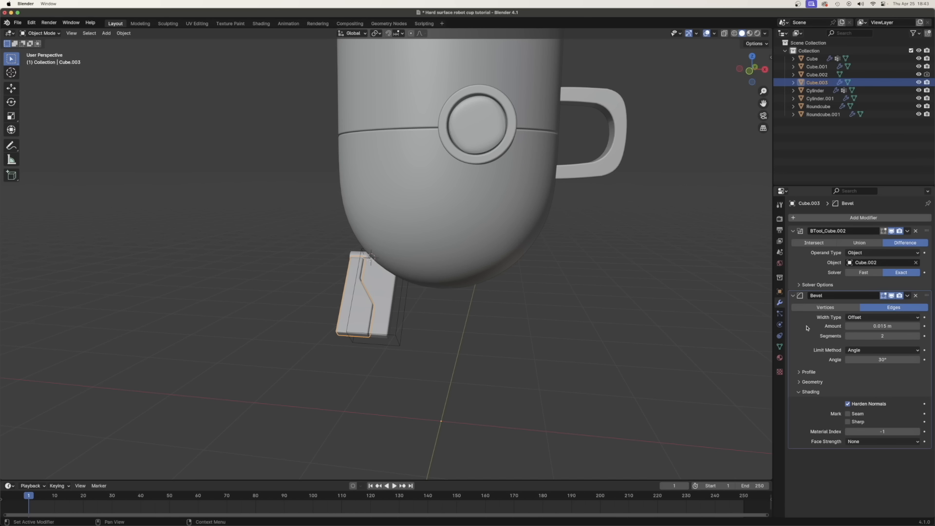
- Rename the outer cup body as "Cup outside" and the rim object as "Cup Lip"
scroll(455, 327, "up", 5)
mouse_move(455, 328)
middle_mouse_down()
mouse_move(502, 308)
mouse_move(467, 317)
mouse_move(470, 355)
mouse_move(566, 294)
mouse_move(506, 322)
mouse_move(490, 309)
middle_mouse_up()
scroll(471, 353, "up", 5)
scroll(473, 352, "down", 11)
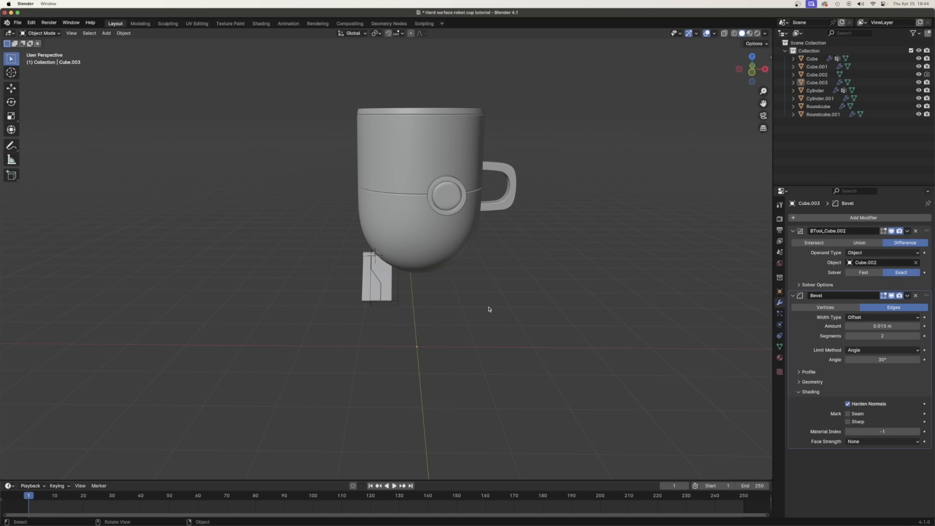
left_click(421, 248)
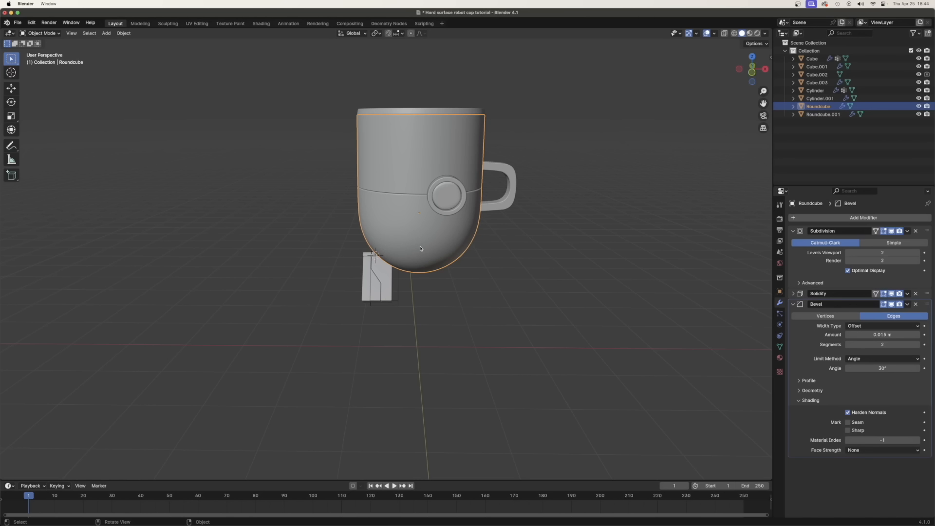
type("Cup outside")
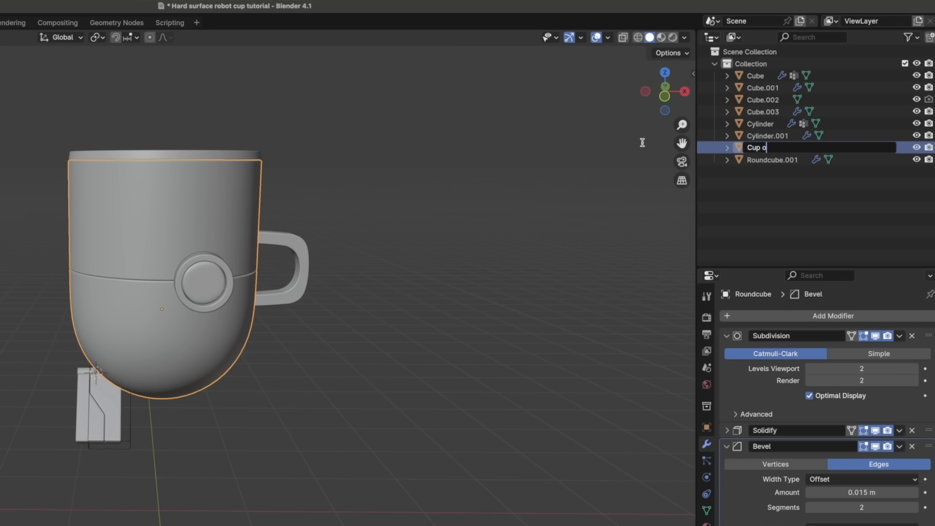
key("Return")
double_click(851, 114)
type("Cup Lip")
key("Return")
- Rename the round eye cylinder as "Eye" and the small cylinder at the top of the leg as "Leg Joint"
double_click(822, 107)
type("Eye")
key("Return")
double_click(768, 147)
type("Leg Joint")
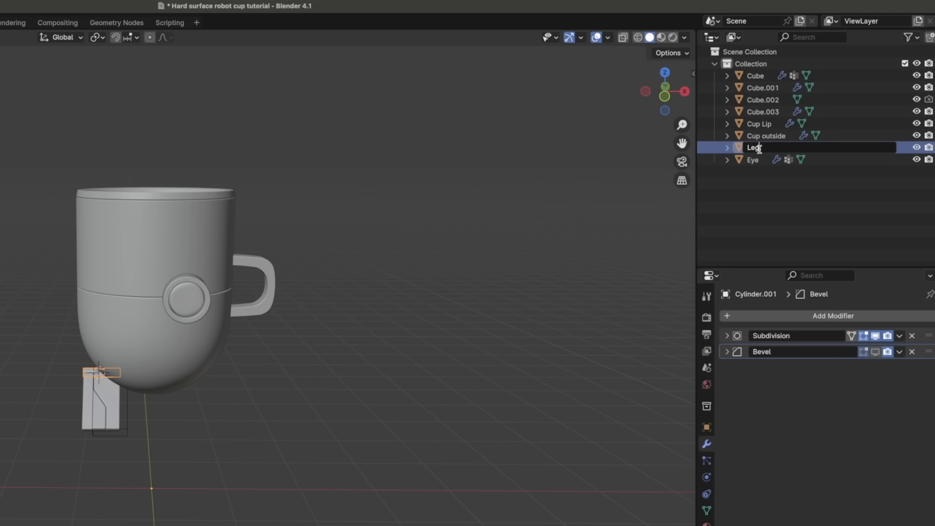
key("Return")
- Rename the Cube.003 leg panel as "Leg Slive 1" and open the name of Cube.002 for editing
double_click(768, 112)
type("Leg Slive 1")
key("Return")
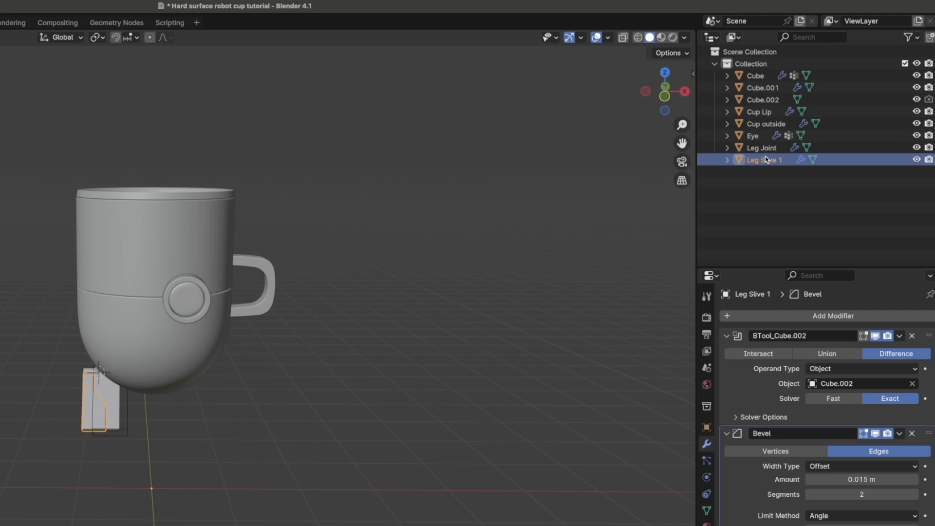
key("Return")
double_click(763, 99)
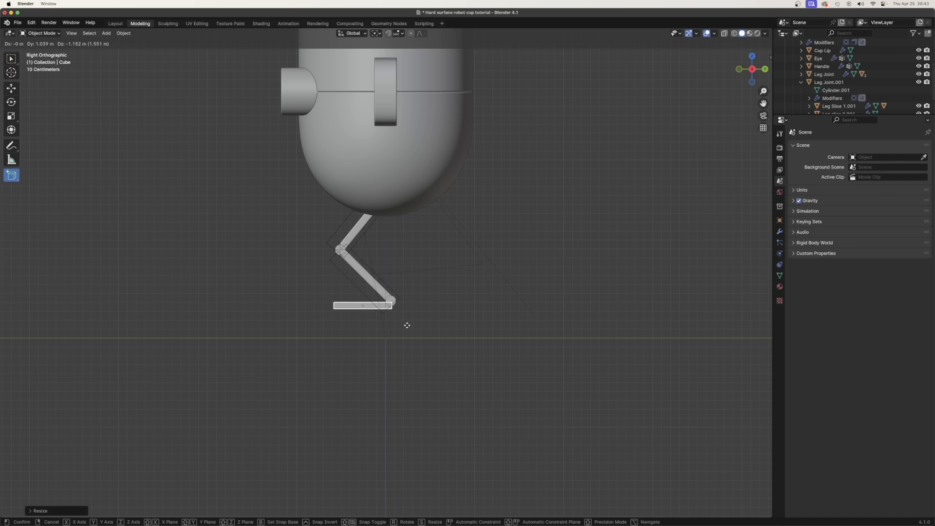
- Mirror the linked duplicate of the leg across the X axis to form the opposite leg
mouse_move(403, 324)
middle_mouse_down()
mouse_move(409, 330)
mouse_move(414, 314)
middle_mouse_up()
scroll(410, 330, "up", 8)
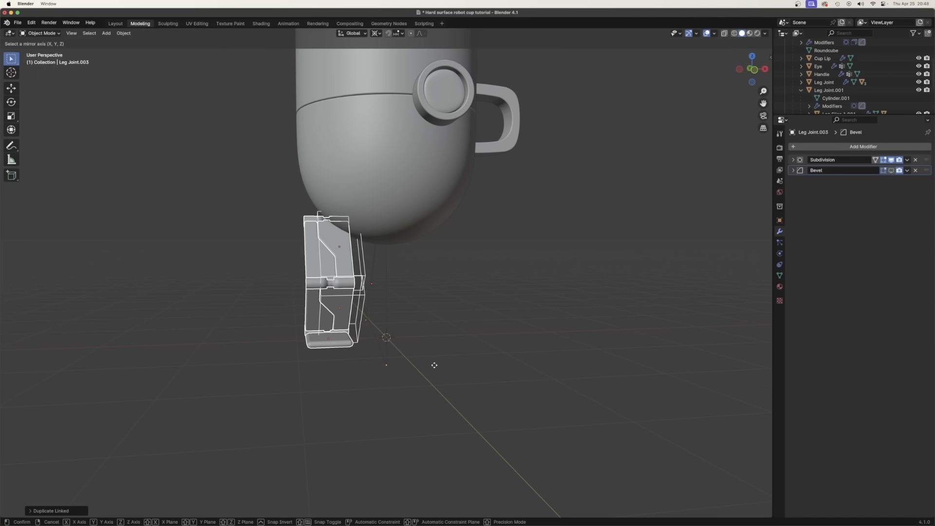
key("ctrl+m")
key("x")
key("Return")
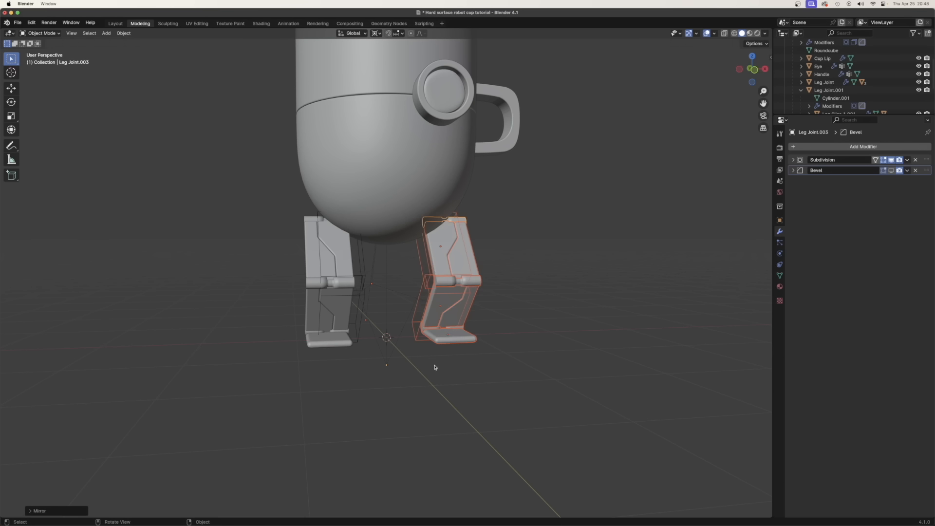
scroll(431, 360, "down", 3)
middle_click_drag(431, 360, 416, 358)
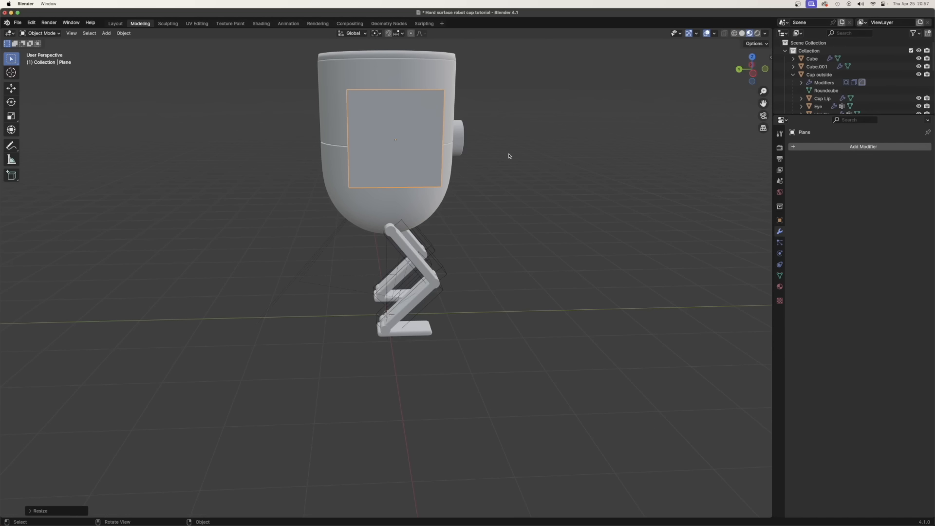
- Subdivide the square plane beside the cup with 10 cuts in Edit Mode
key("Tab")
key("ctrl+f")
left_click(427, 144)
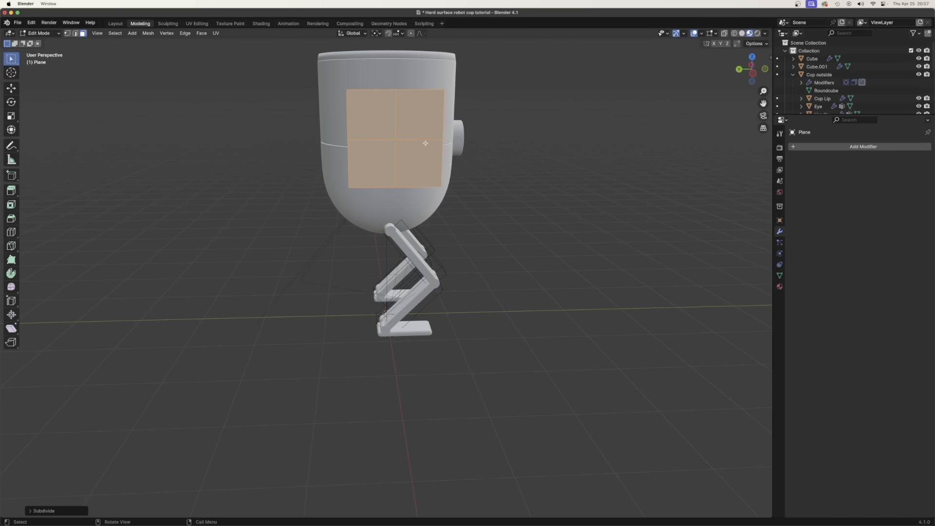
left_click(112, 456)
type("10")
scroll(409, 158, "up", 1)
mouse_move(409, 159)
middle_mouse_down()
mouse_move(400, 177)
mouse_move(411, 164)
middle_mouse_up()
middle_click_drag(478, 164, 480, 192)
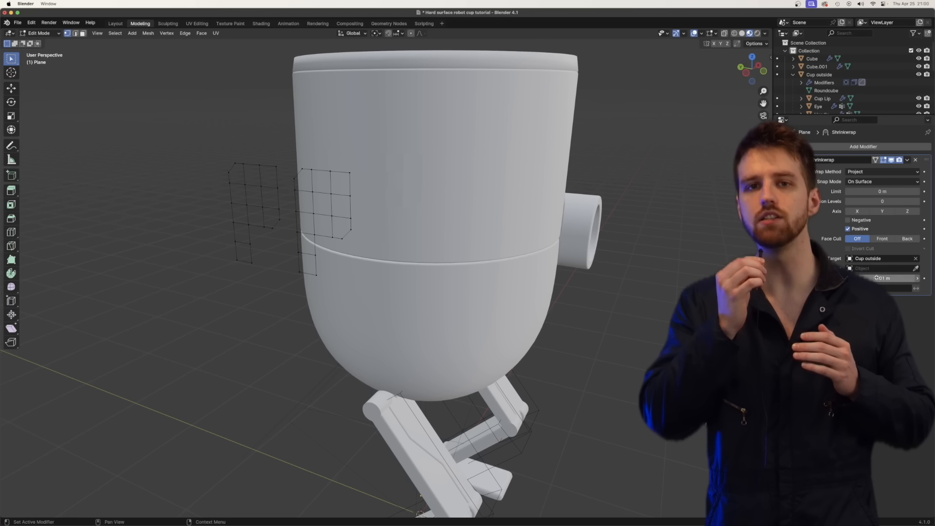
- Leave Edit Mode on the PP lettering plane and add another modifier alongside its Shrinkwrap
key("Tab")
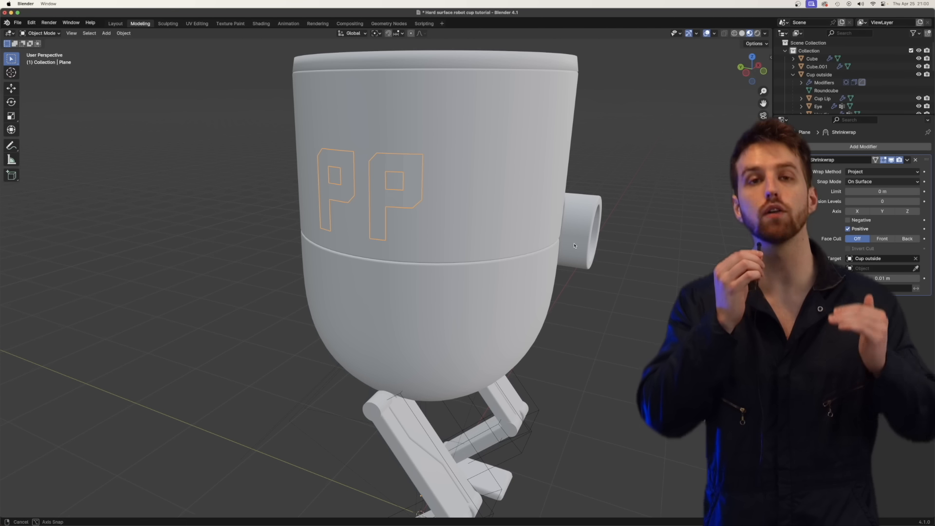
mouse_move(574, 246)
middle_mouse_down()
mouse_move(610, 265)
mouse_move(568, 251)
middle_mouse_up()
left_click(892, 147)
left_click(892, 155)
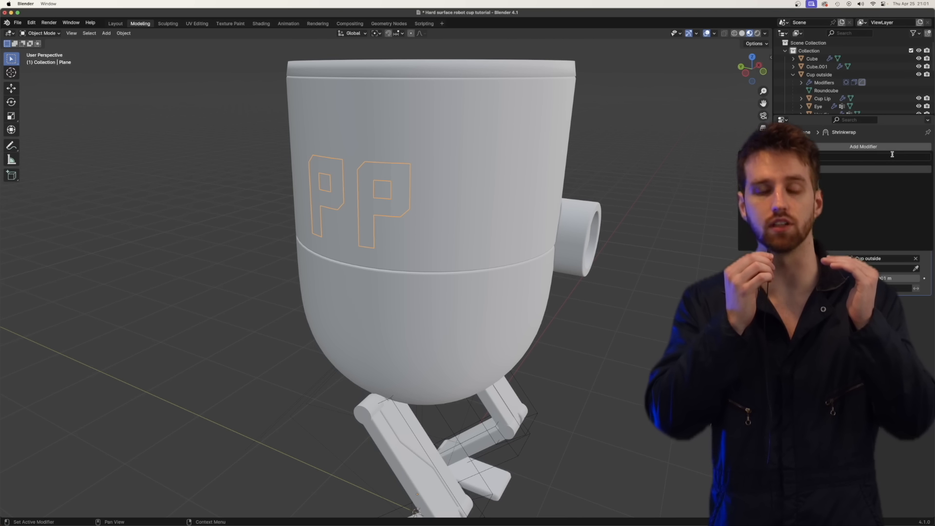
key("Return")
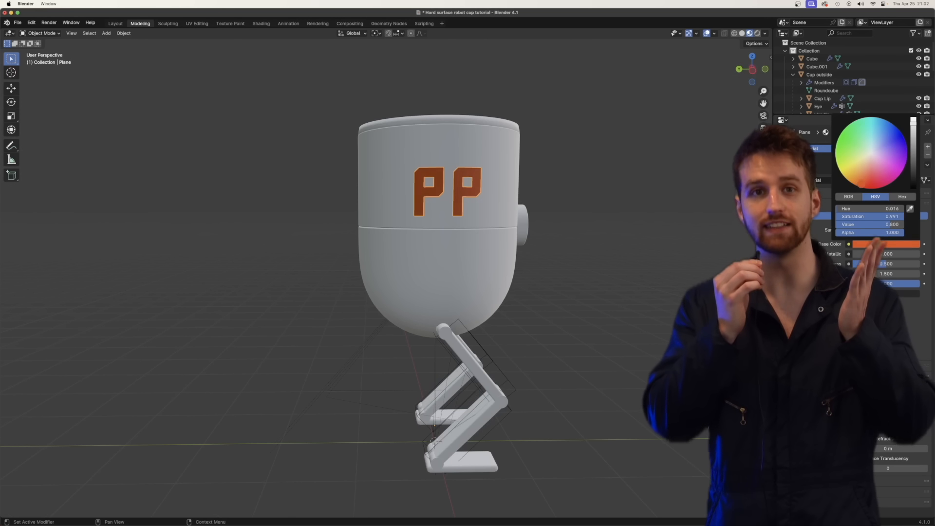
- Adjust the PP lettering's base color and set the Cup1 material to blue with hue 0.640, saturation 0.796 and value 0.802
left_click_drag(855, 168, 845, 176)
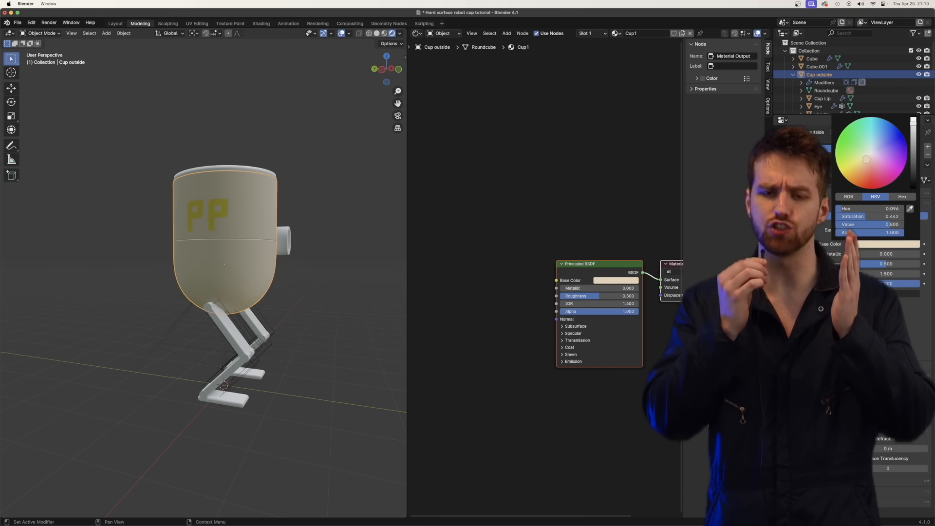
mouse_move(866, 159)
left_mouse_down()
mouse_move(877, 133)
mouse_move(885, 137)
left_mouse_up()
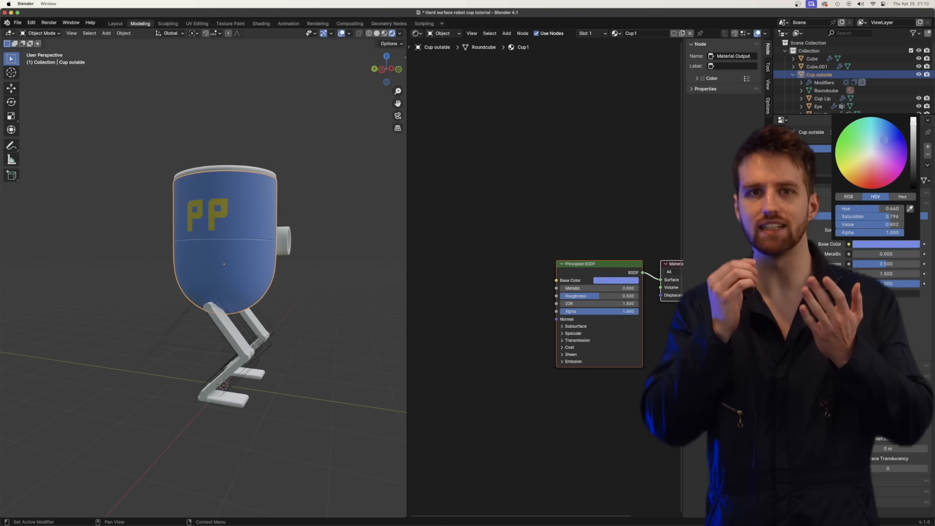
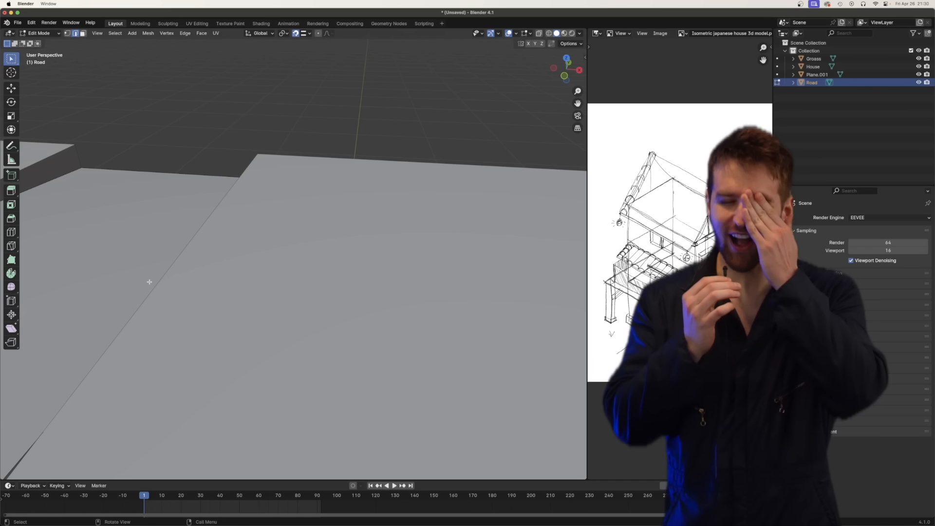
- Delete the road, the grass and the rectangular Plane.001 from the ground slab
scroll(150, 282, "down", 10)
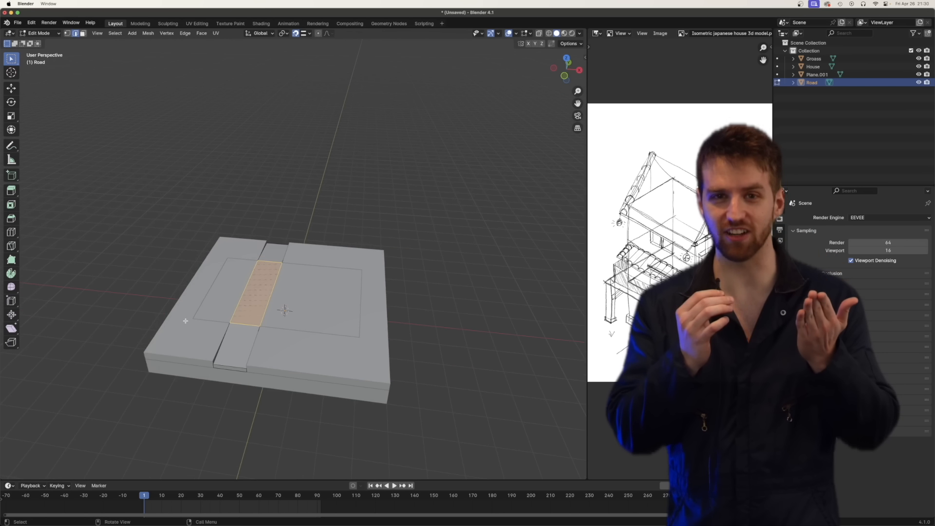
key("h")
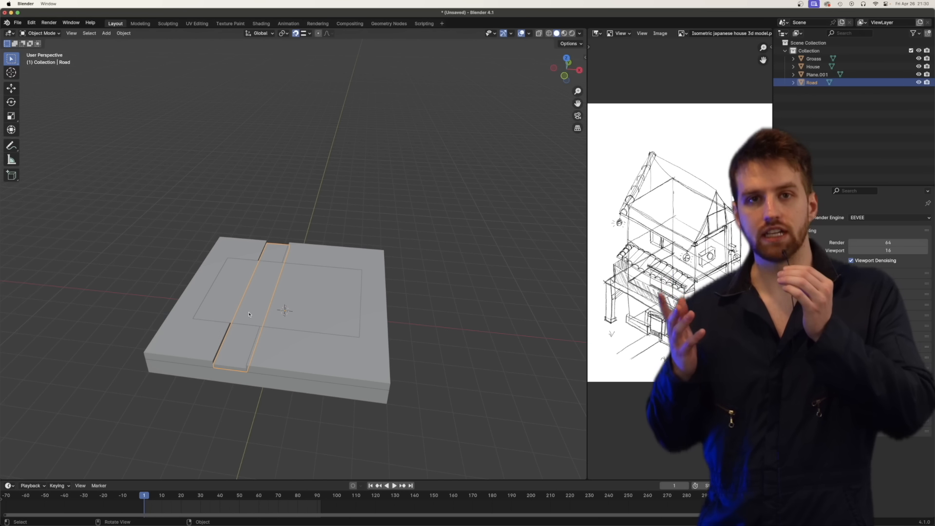
left_click(249, 314)
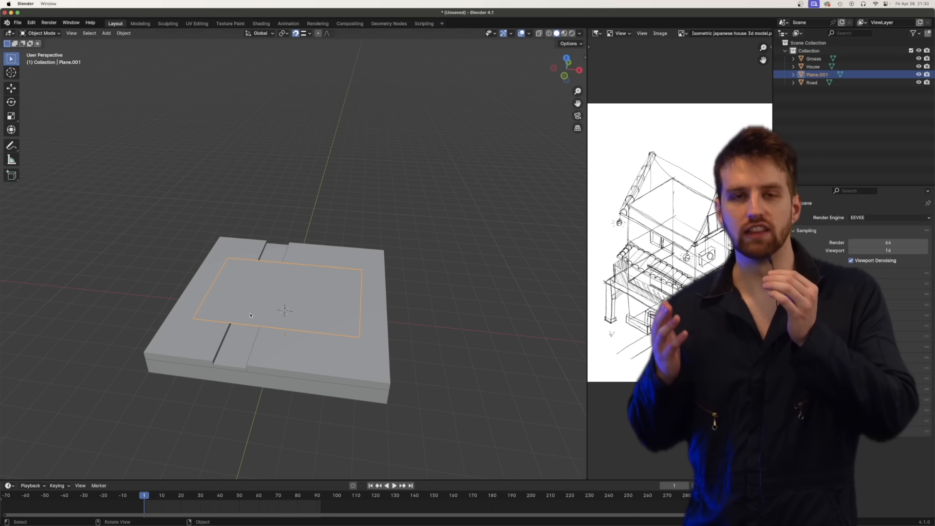
left_click(270, 353, "shift")
left_click(235, 350, "shift")
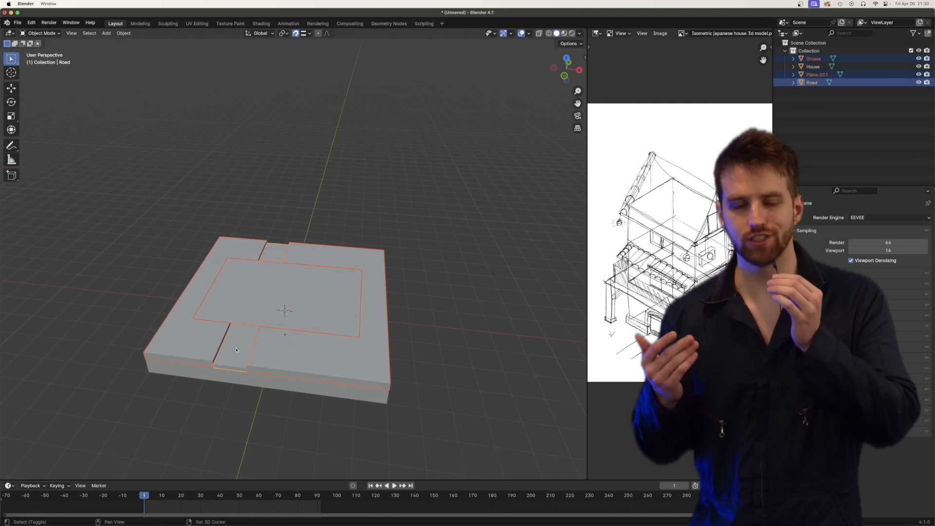
key("x")
left_click(236, 350)
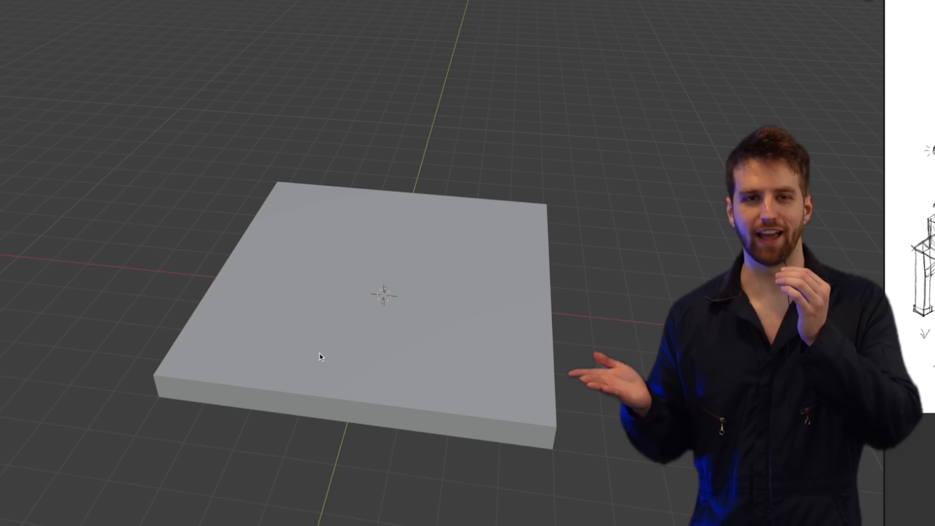
- Add an edge loop around the side of the House slab and slide it into place
left_click(320, 354)
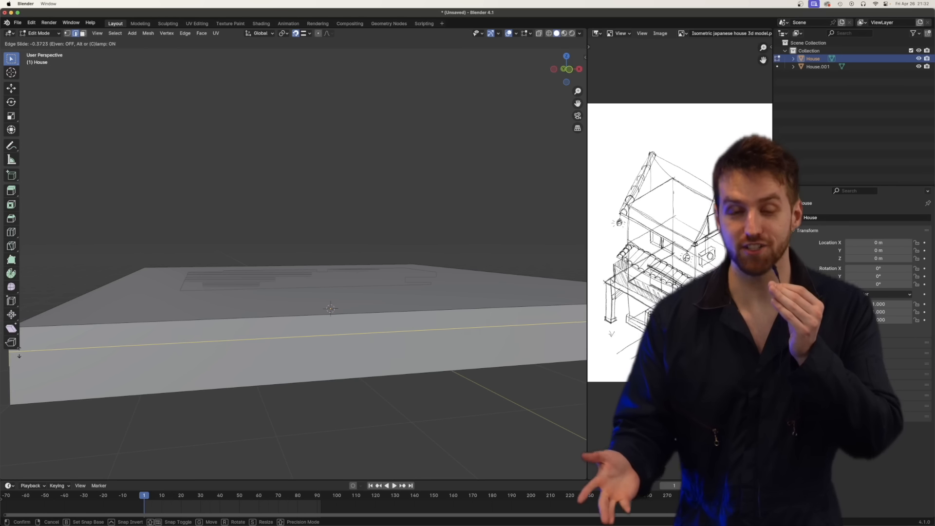
left_click(123, 341)
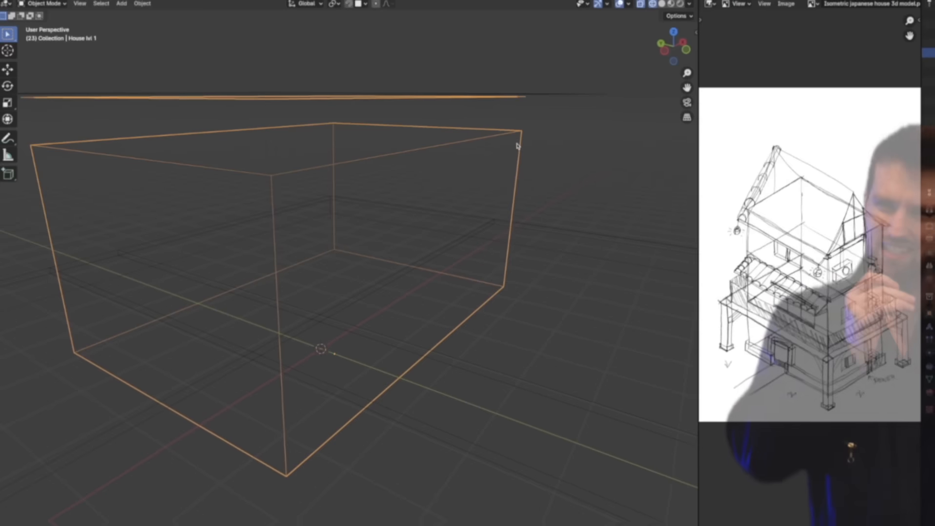
- Enter Edit Mode on the House lvl 1 box and view it from a new angle
key("Tab")
middle_click_drag(517, 141, 513, 120)
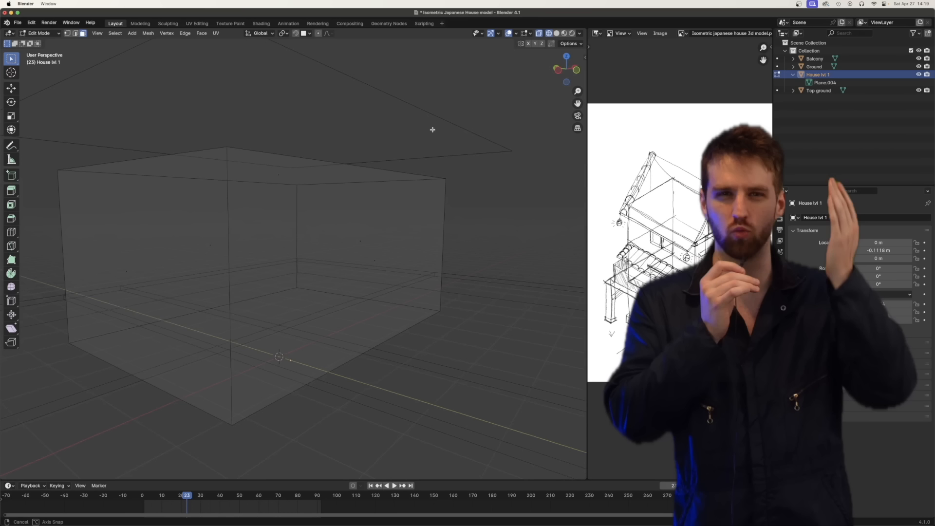
middle_click_drag(432, 130, 440, 106)
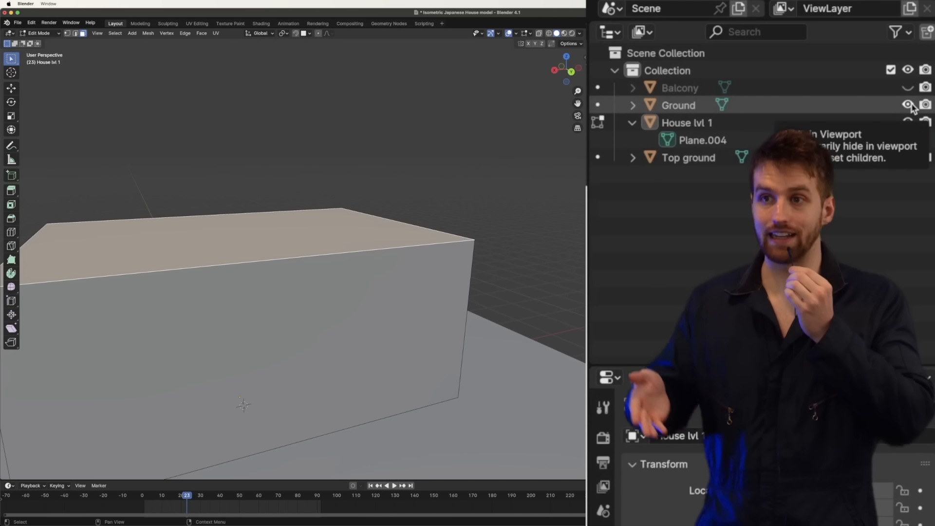
- Toggle the viewport visibility of the Ground, House lvl 1, Top ground and Balcony objects
left_click(909, 104)
left_click(907, 122)
left_click(907, 157)
left_click(907, 157)
left_click(907, 122)
left_click(908, 105)
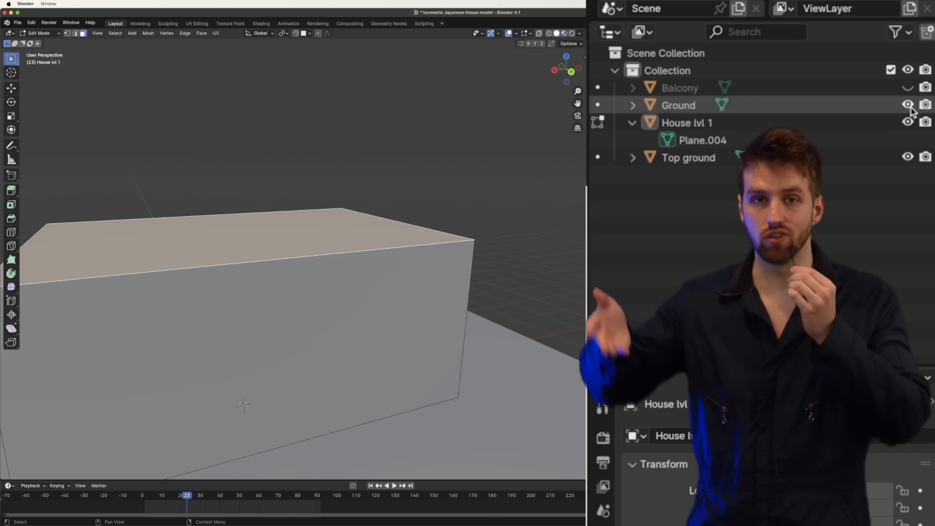
left_click(908, 88)
- Switch to the browser, search Google for "my blender model looks different in edit and object mode" and skim the results
type("my blender model looks different in")
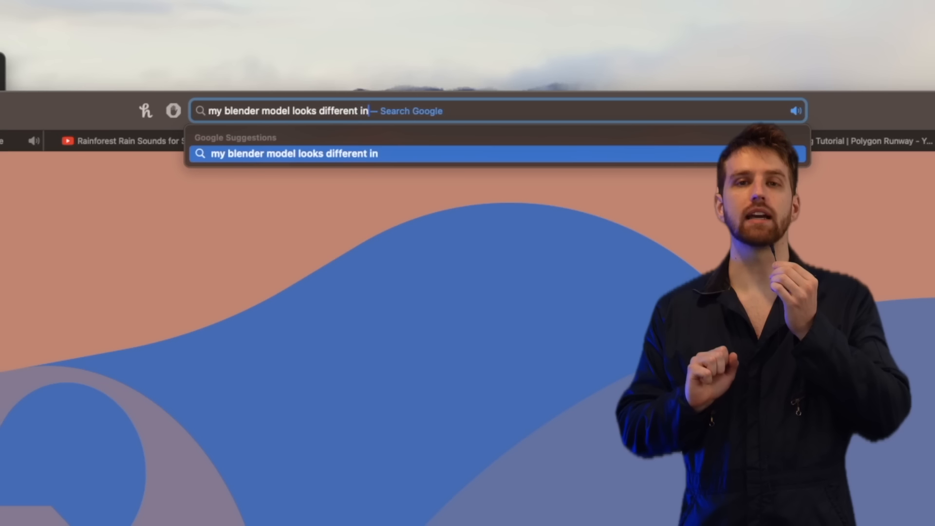
type("ject mode")
key("Return")
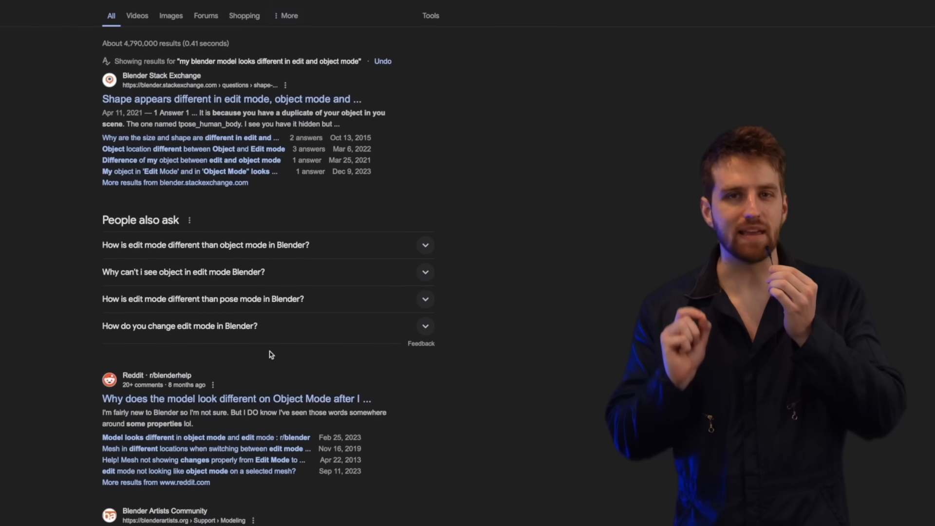
scroll(295, 305, "down", 10)
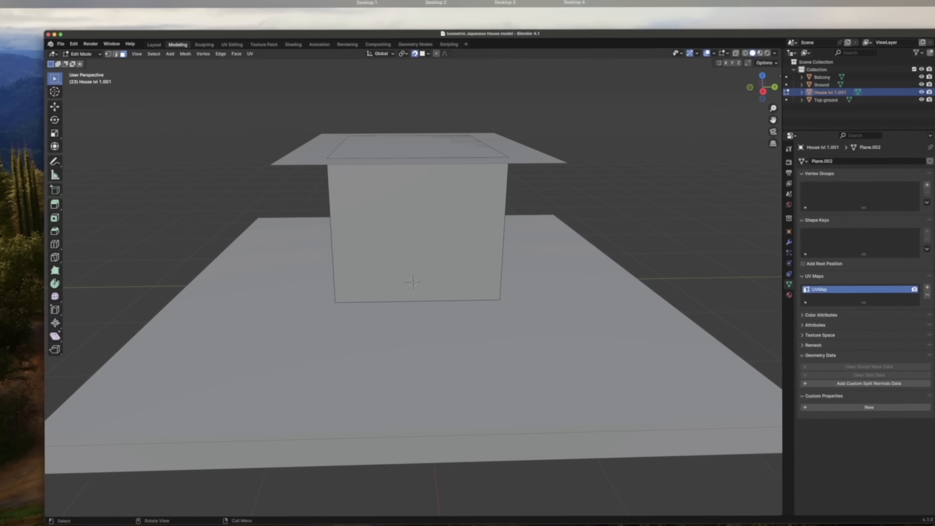
- Switch back to Blender and examine the House lvl 1.001 mesh and the plane on top of it in Edit Mode
left_click(641, 174)
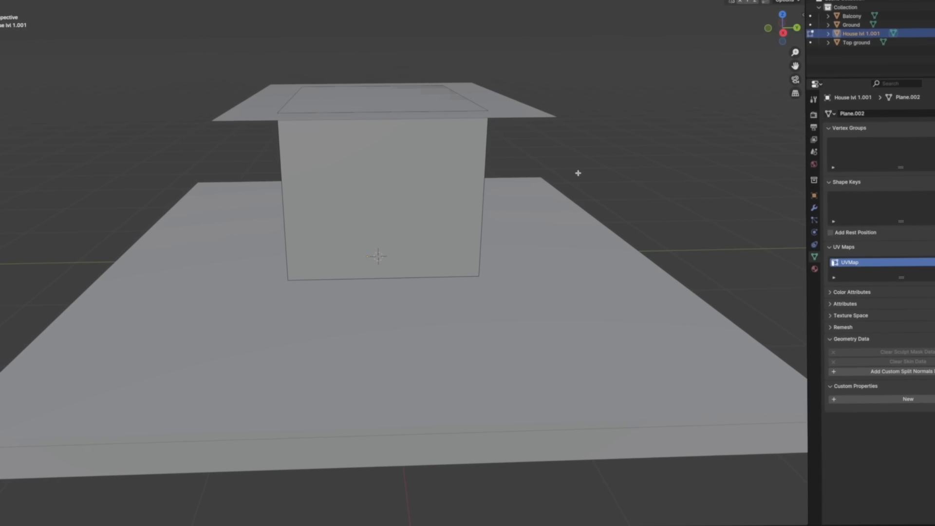
middle_click_drag(507, 28, 554, 19)
scroll(540, 41, "up", 3)
scroll(541, 42, "down", 6)
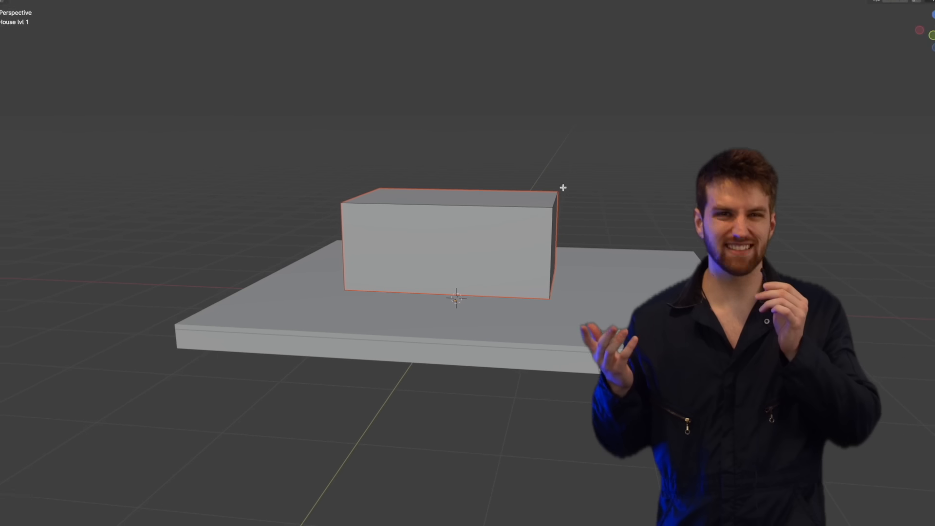
- Repeatedly hide and reveal the plane above the House lvl 1 box, ending with all hidden objects revealed
key("shift+d")
key("h")
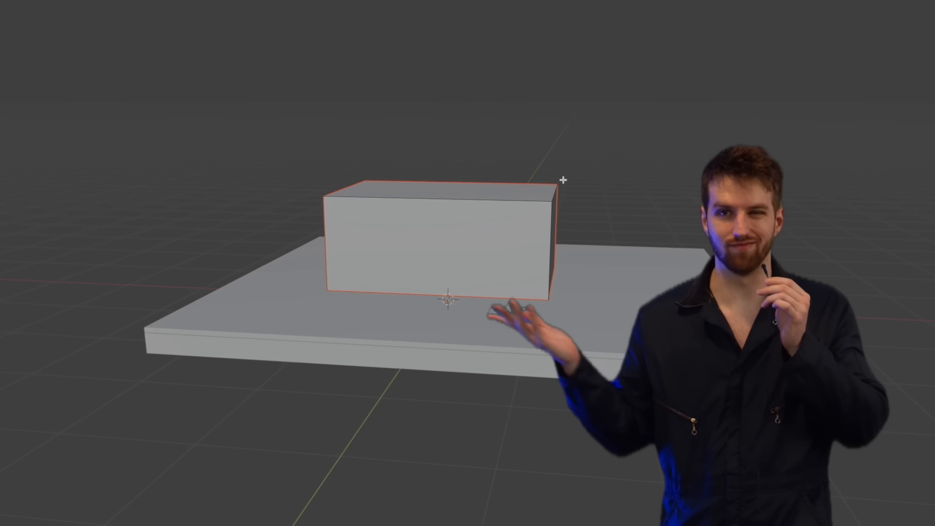
key("alt+h")
key("h")
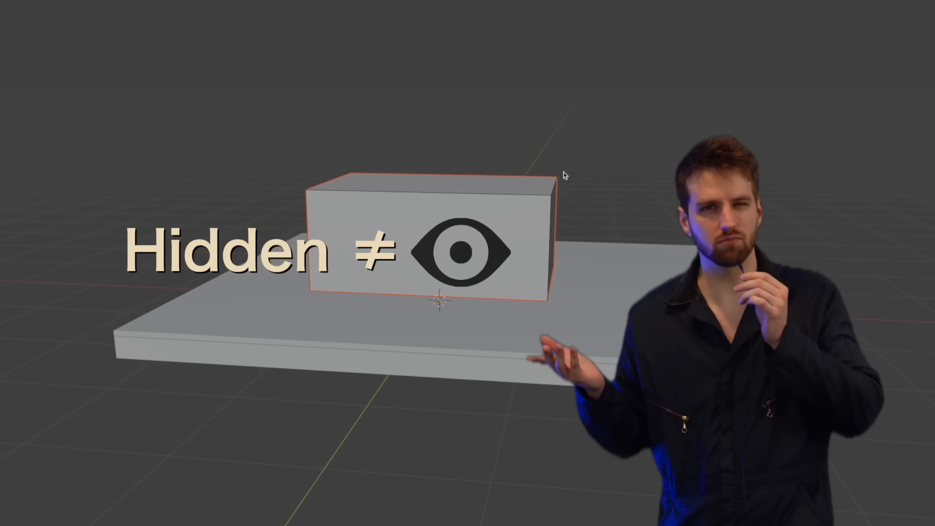
key("alt+h")
key("h")
key("alt+h")
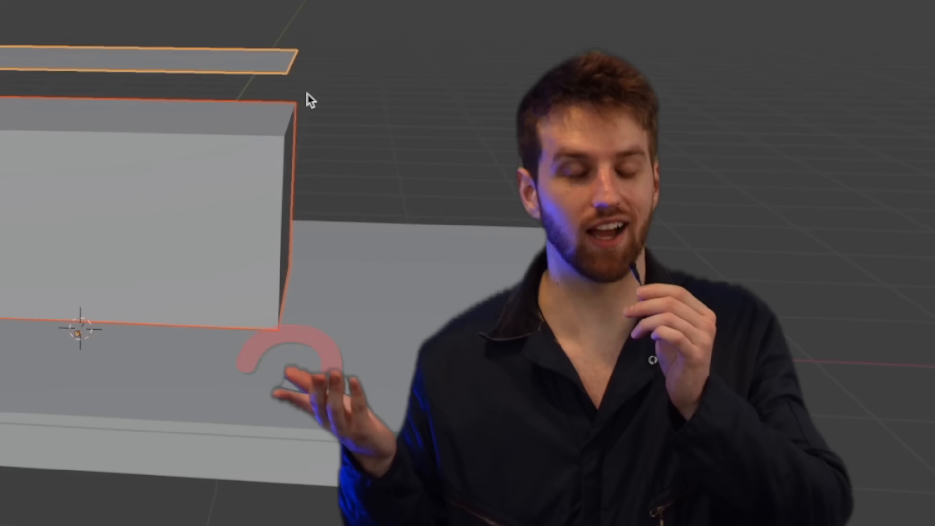
- Hide the selected plane floating above the house box and reveal it again, three times over
key("h")
key("alt+h")
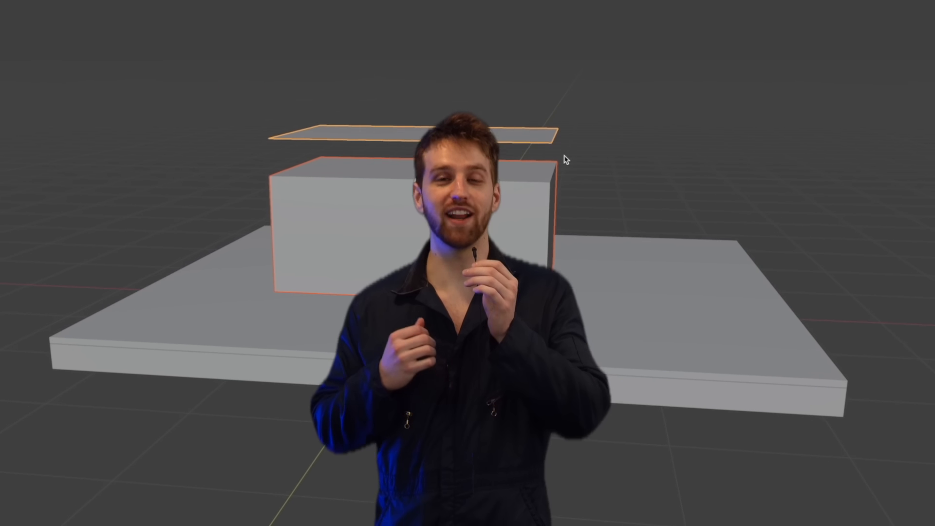
key("h")
key("alt+h")
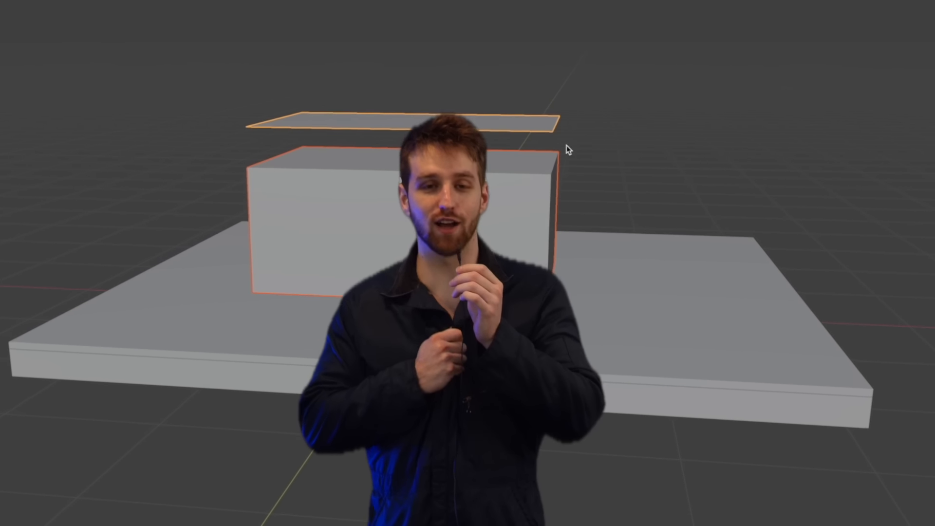
key("h")
key("alt+h")
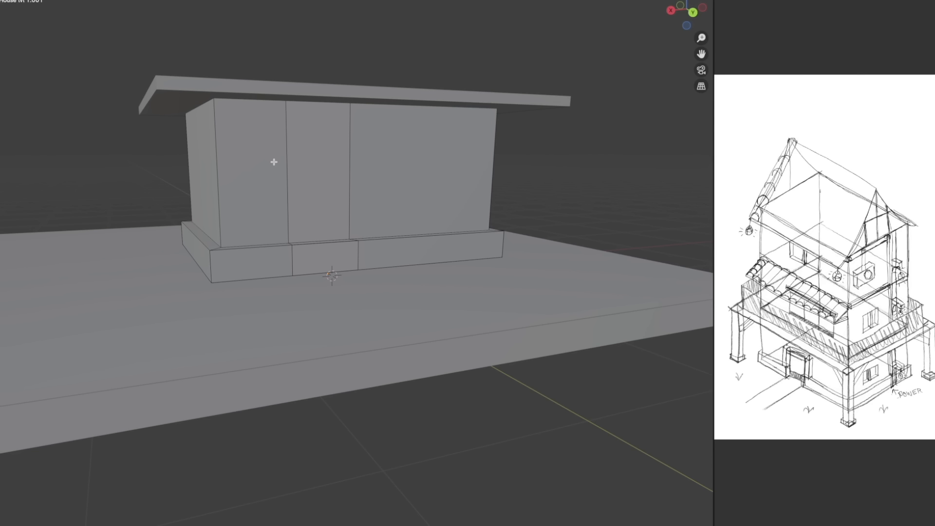
- Select the front wall faces of the House lvl 1.001 mesh individually and in pairs, including the narrow middle strip
left_click(274, 162)
left_click(318, 163, "shift")
left_click(407, 170)
left_click(342, 168, "shift")
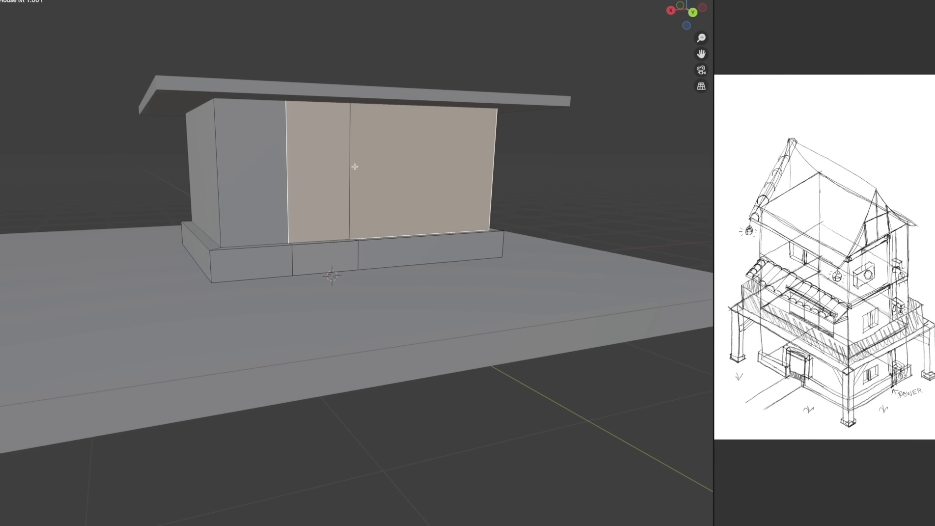
left_click(281, 181)
left_click(299, 224)
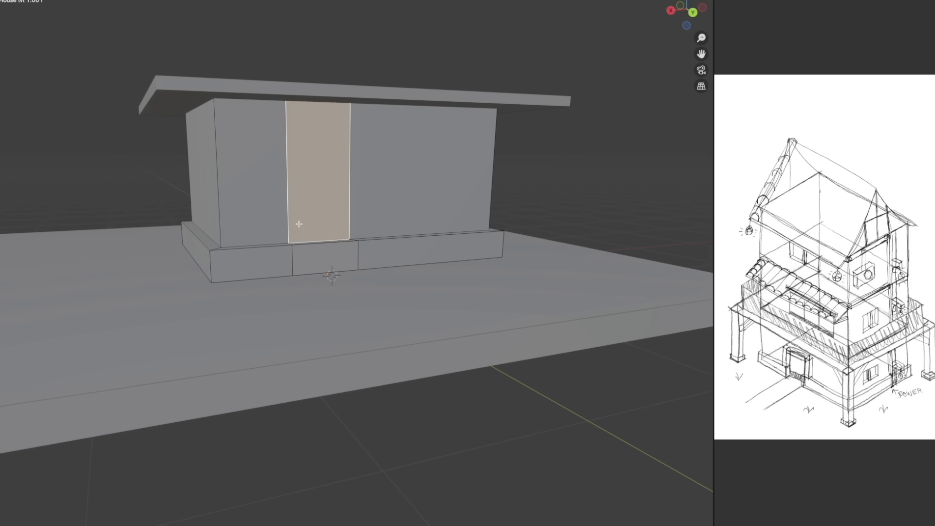
middle_click_drag(298, 252, 376, 204)
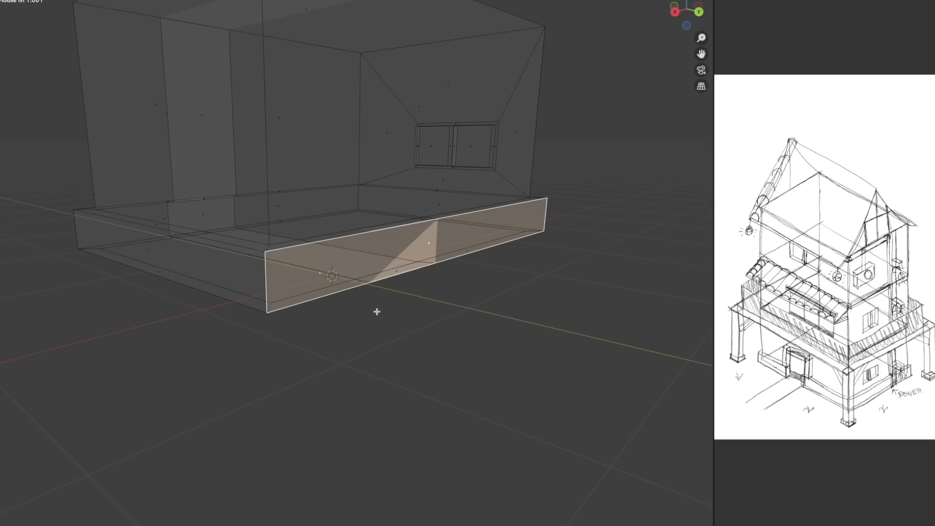
- Compare the House lvl 1.001 mesh in solid and wireframe shading, checking the vertices around the base of the narrow strip
key("z")
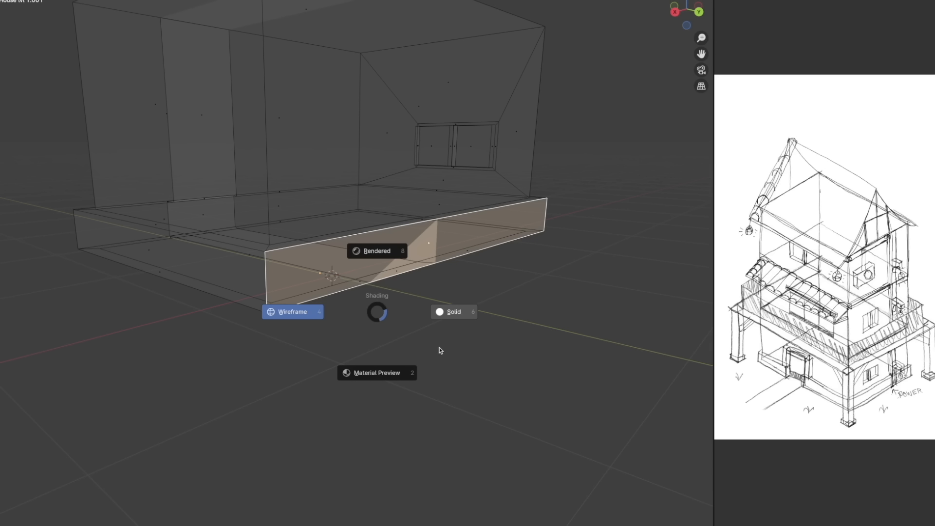
left_click(478, 312)
mouse_move(477, 310)
middle_mouse_down()
mouse_move(480, 342)
mouse_move(465, 363)
middle_mouse_up()
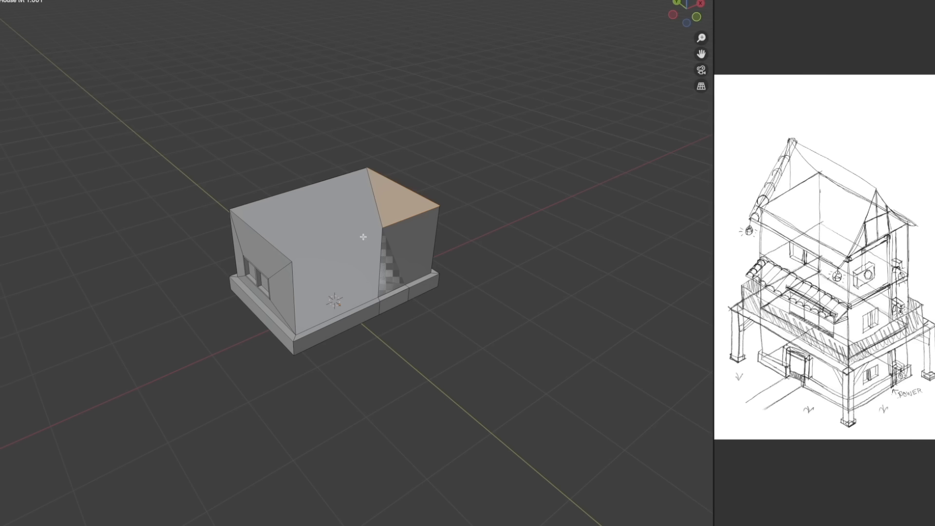
key("Tab")
key("Tab")
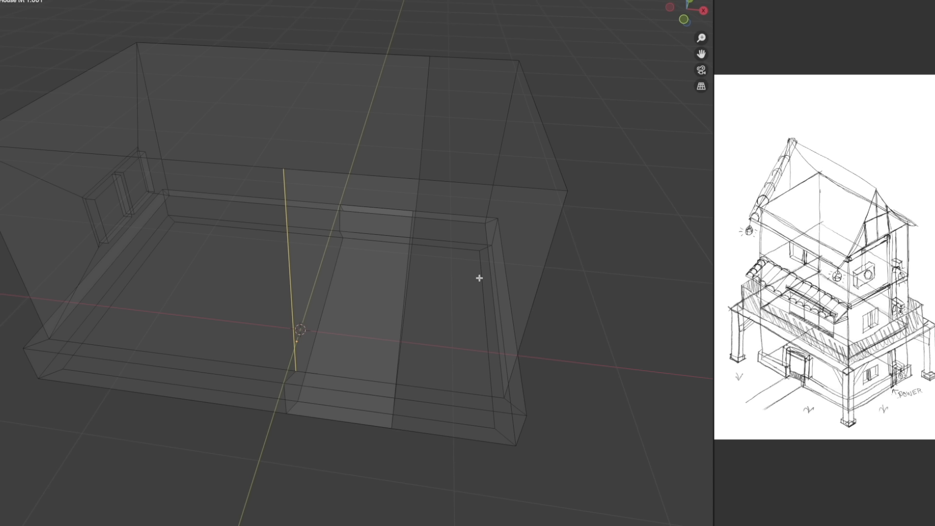
middle_click_drag(480, 278, 517, 286)
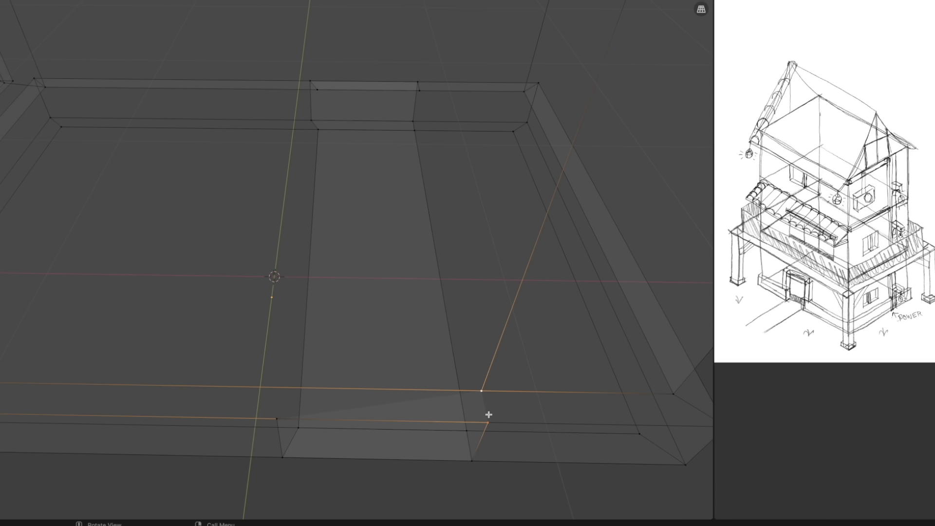
right_click(488, 414)
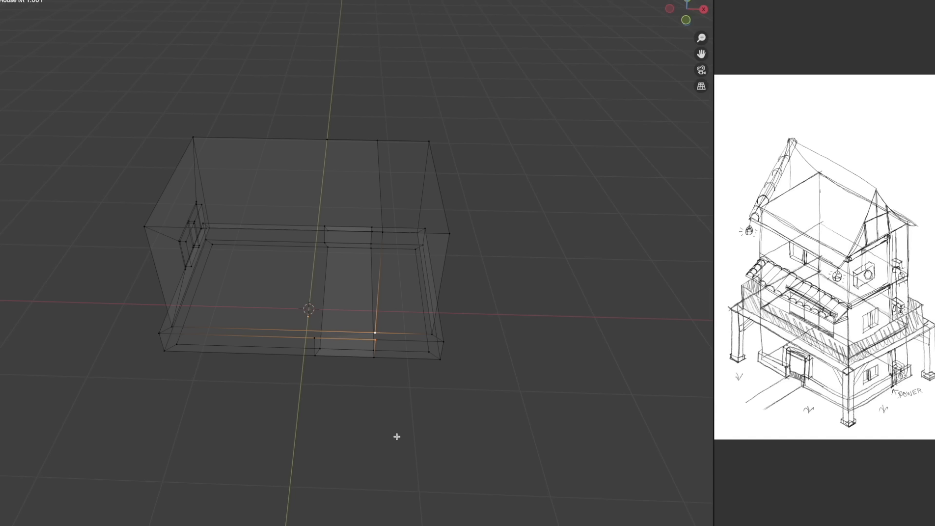
middle_click_drag(398, 438, 445, 428)
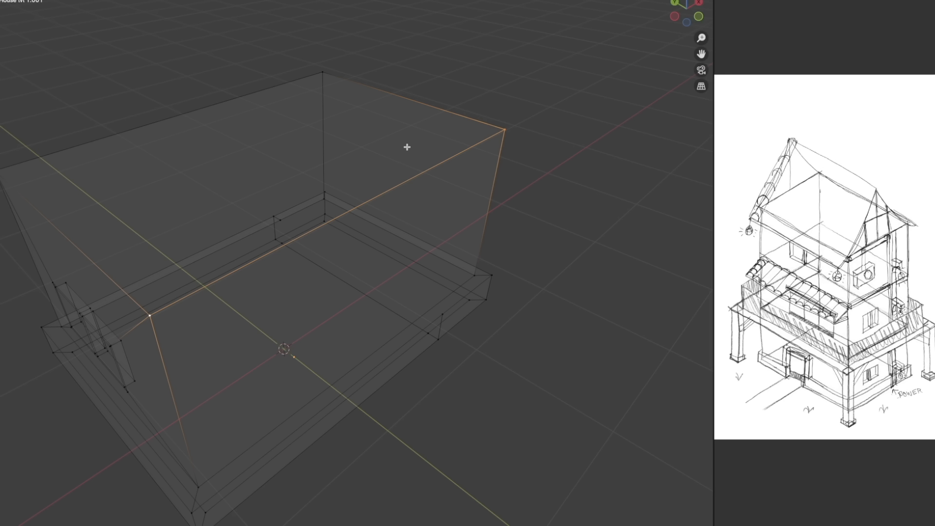
- Inspect the house box in Object Mode and Edit Mode using solid and material preview shading
key("Tab")
key("z")
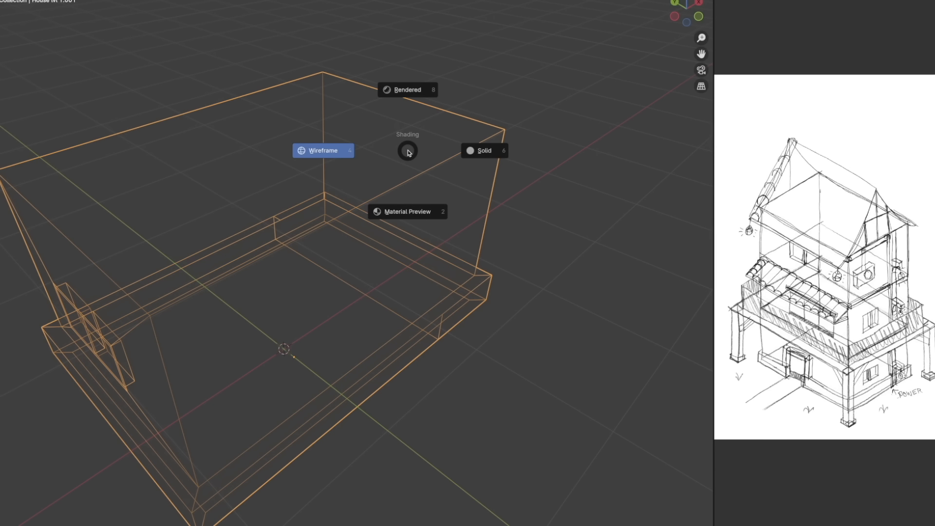
left_click(628, 141)
mouse_move(602, 146)
middle_mouse_down()
mouse_move(643, 119)
mouse_move(672, 156)
mouse_move(703, 122)
mouse_move(603, 154)
mouse_move(444, 156)
mouse_move(460, 143)
middle_mouse_up()
key("Tab")
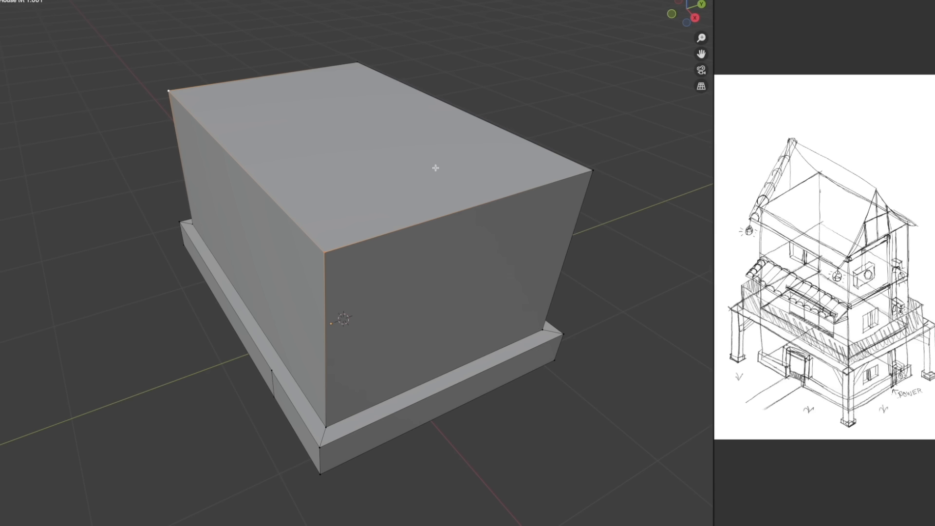
key("z")
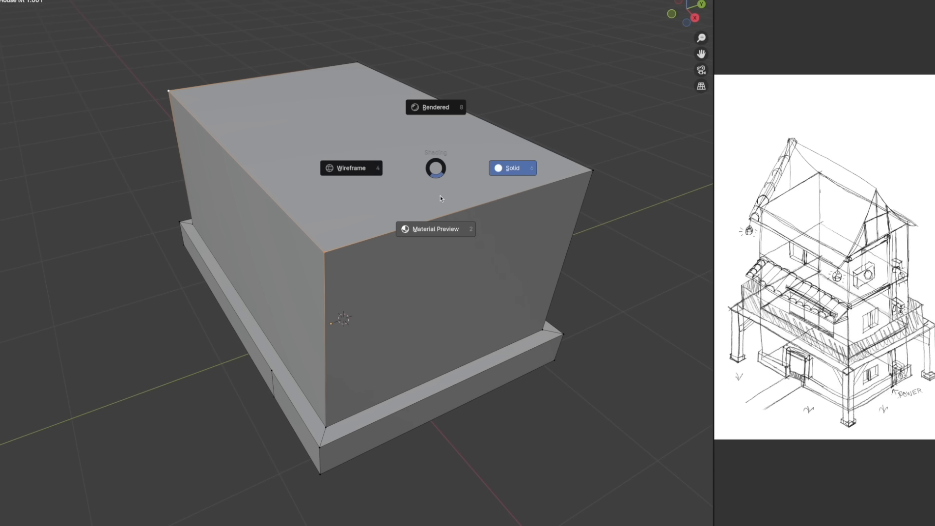
left_click(440, 198)
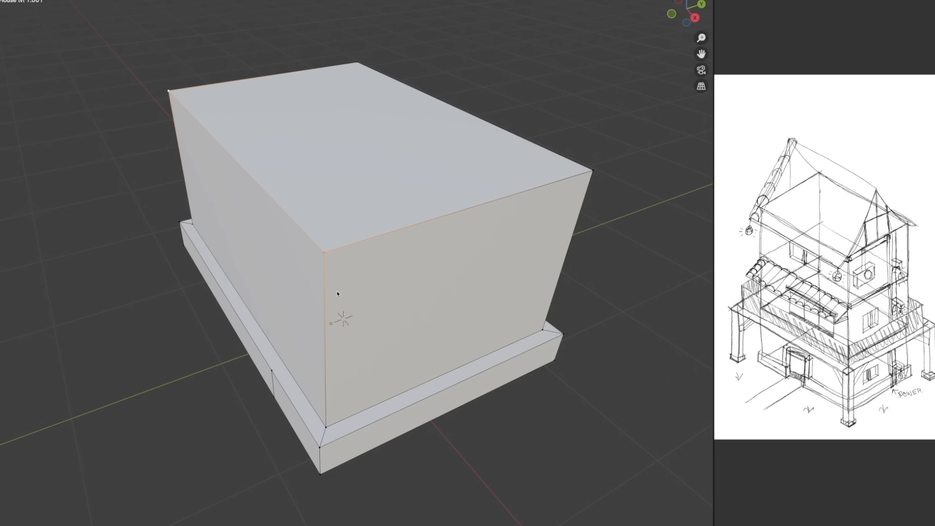
- Switch the viewport to wireframe shading and examine the faces of the house's base from several sides
key("z")
left_click(251, 294)
middle_click_drag(229, 305, 161, 278)
scroll(230, 305, "up", 3)
left_click(263, 405)
middle_click_drag(299, 409, 404, 392)
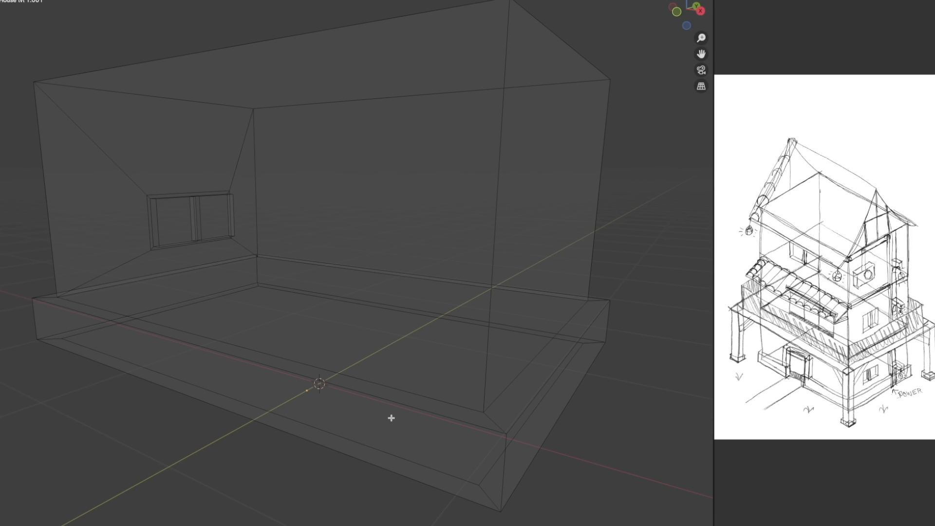
left_click(193, 373)
middle_click_drag(220, 384, 184, 387)
middle_click_drag(396, 443, 543, 426)
scroll(520, 442, "up", 3)
scroll(519, 442, "down", 4)
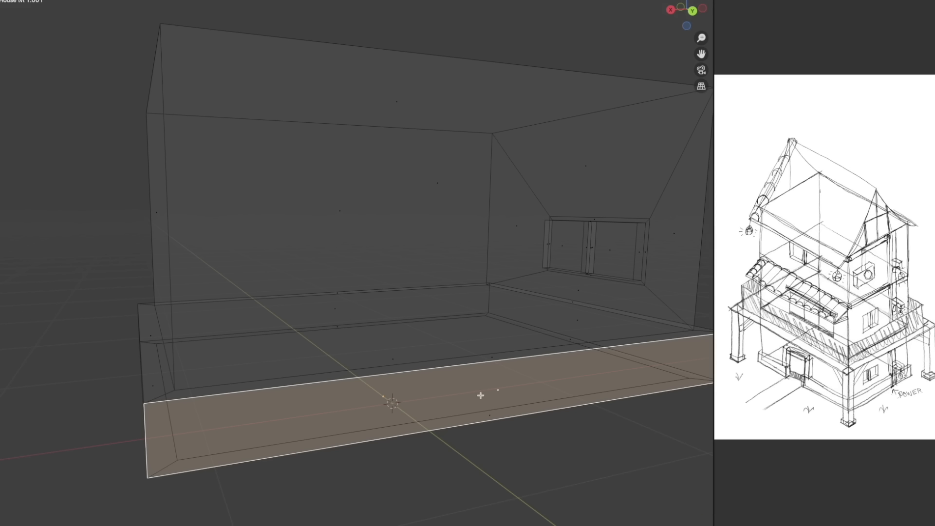
- Examine the house's wall faces in wireframe by selecting them from different angles, including the large front wall
left_click(493, 200)
middle_click_drag(493, 200, 500, 262)
left_click(484, 235)
left_click_drag(423, 110, 410, 123)
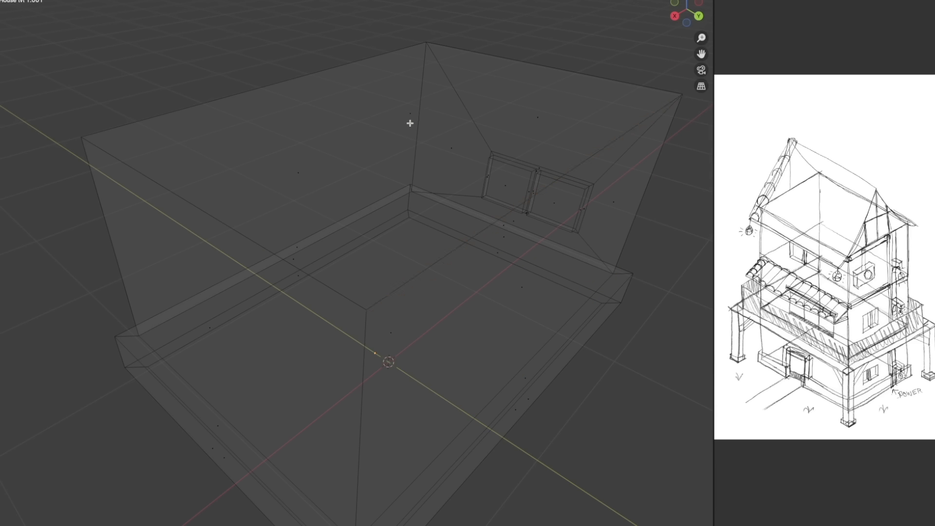
left_click(410, 123)
middle_click_drag(376, 132, 193, 187)
left_click(230, 258)
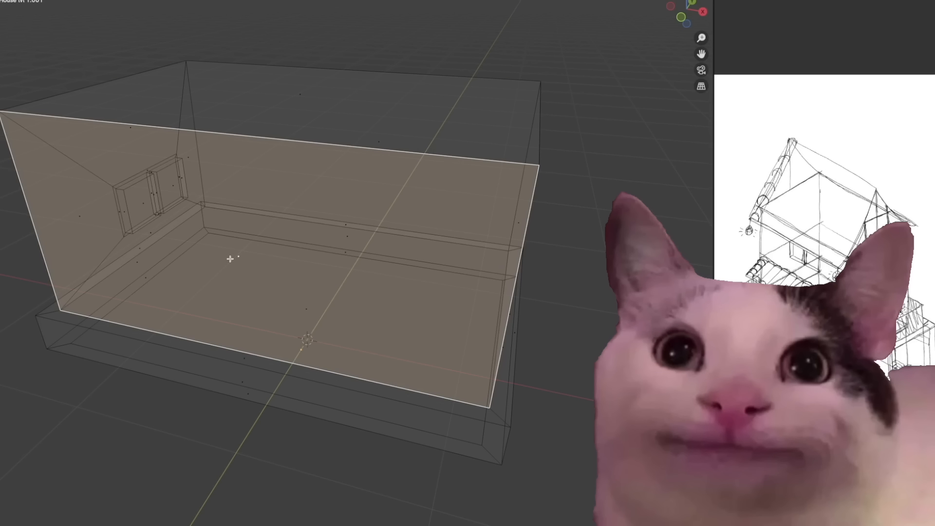
middle_click_drag(237, 265, 262, 290)
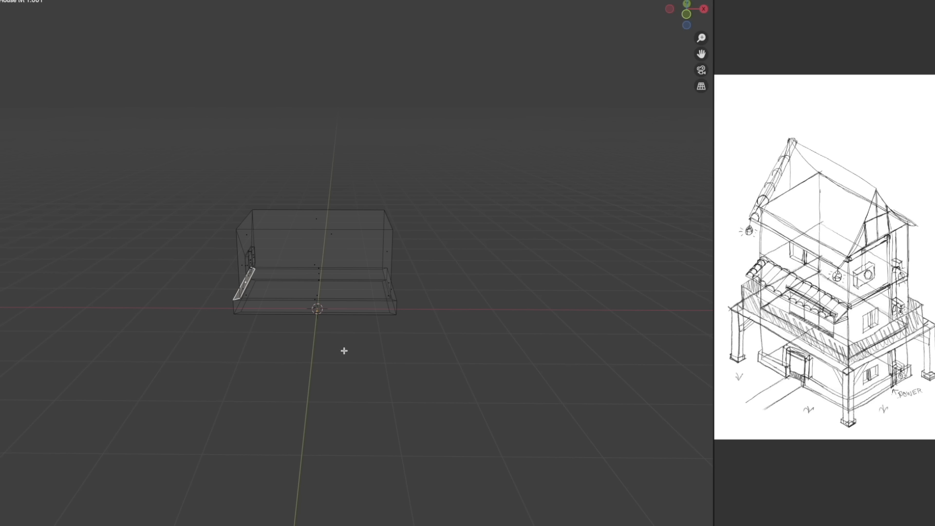
scroll(344, 351, "down", 4)
scroll(345, 349, "up", 6)
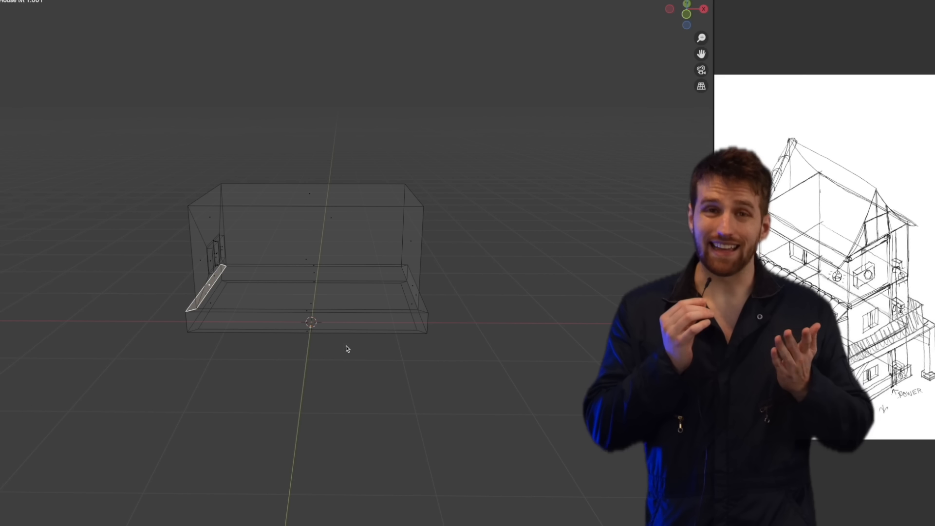
middle_click_drag(346, 349, 416, 399)
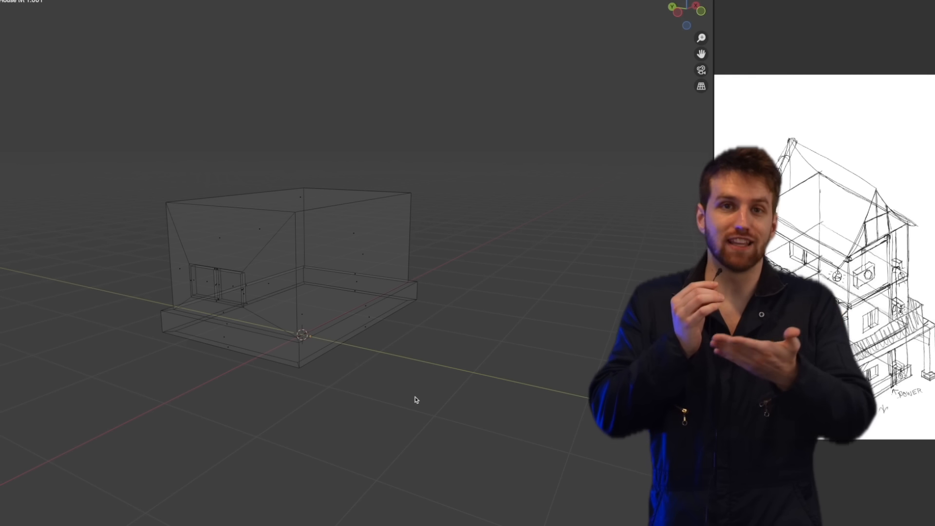
middle_click_drag(144, 386, 202, 407)
scroll(202, 407, "up", 5)
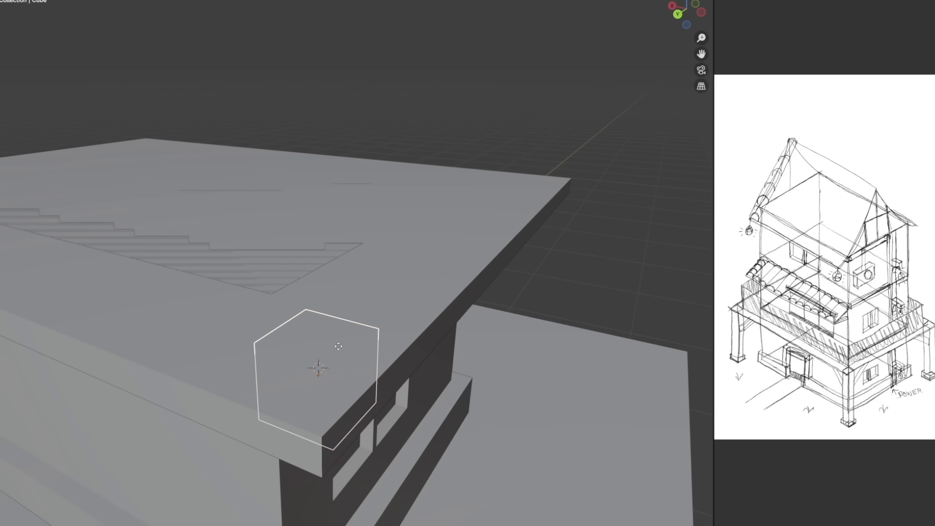
- Adjust the new cube at the balcony's corner along the Y axis while building the railing
key("y")
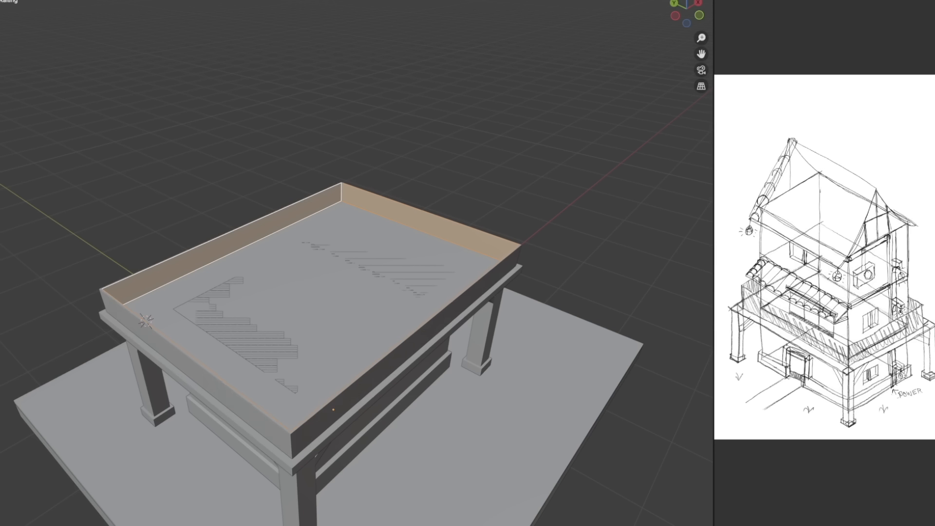
left_click(146, 321)
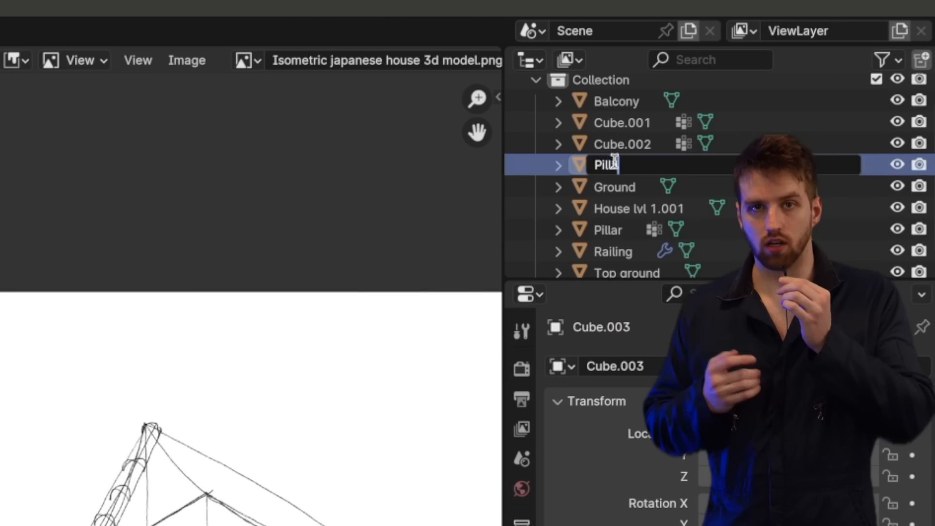
- Rename the Cube.003 object as "Pillar 2"
type("ar 2")
key("Return")
left_click(621, 148)
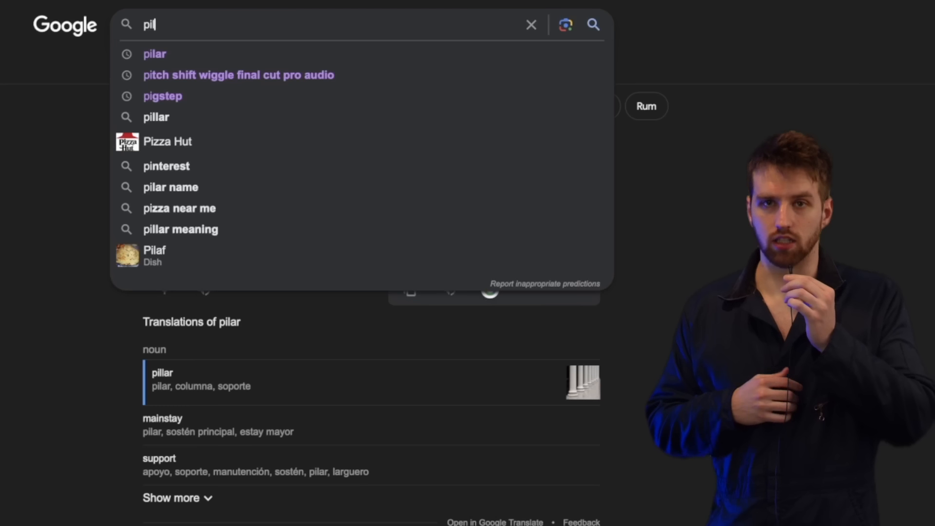
- Switch to the browser and search Google for "pillar"
type("lar")
key("Return")
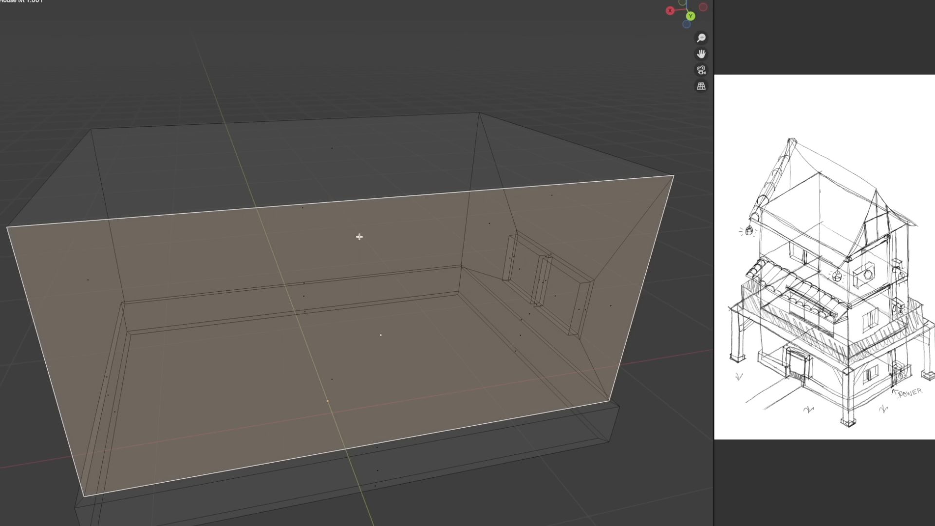
- Add two vertical loop cuts through the House lvl 1.001 walls and scale the two edge loops along the X axis
key("ctrl+r")
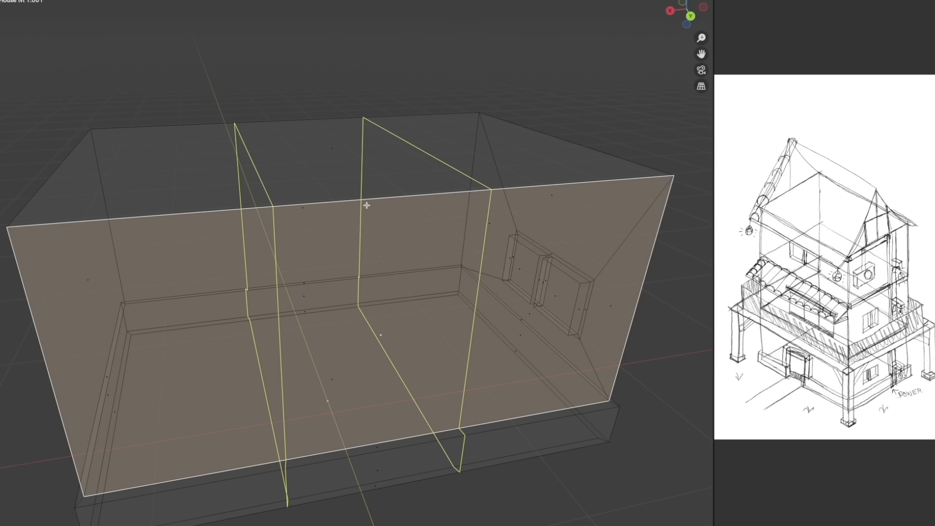
left_click(367, 205)
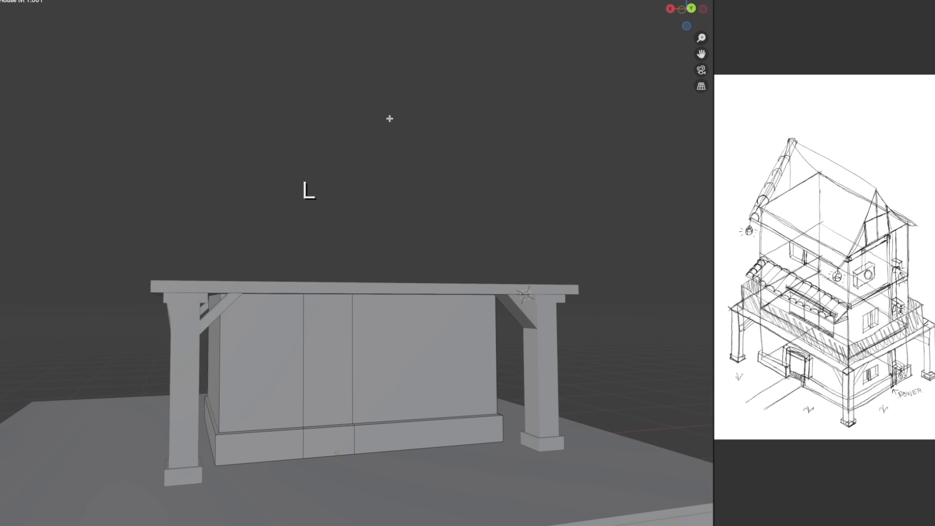
left_click(353, 327, "alt")
left_click(304, 343, "alt+shift")
key("s")
key("x")
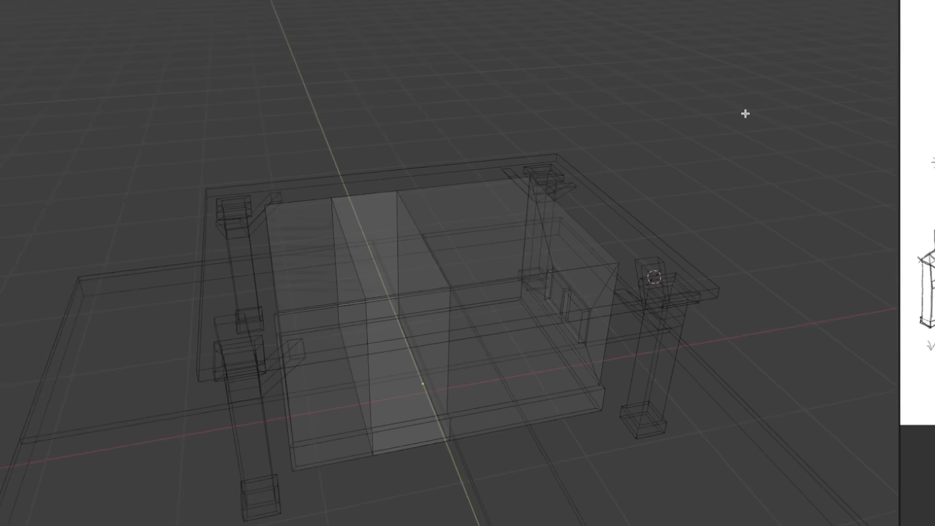
- Undo the last three changes to the house mesh and leave Edit Mode
middle_click_drag(746, 113, 732, 91)
key("ctrl+z")
key("ctrl+z")
key("ctrl+z")
key("Tab")
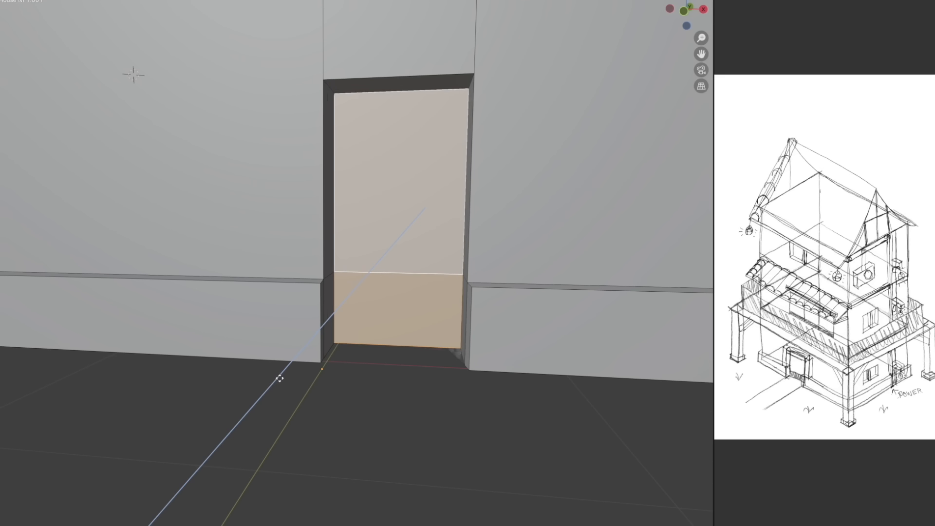
- Finish positioning the recessed door faces and return to Object Mode to view the whole house
key("Tab")
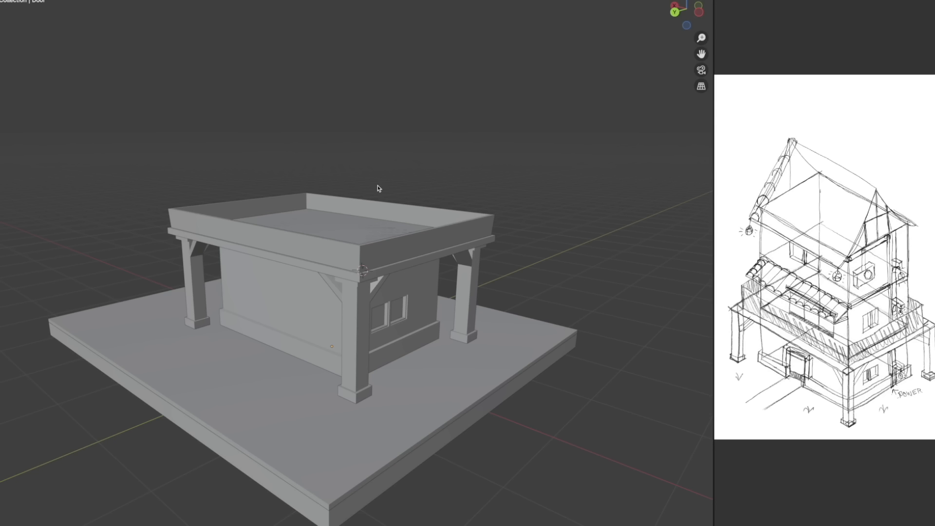
middle_click_drag(522, 176, 391, 152)
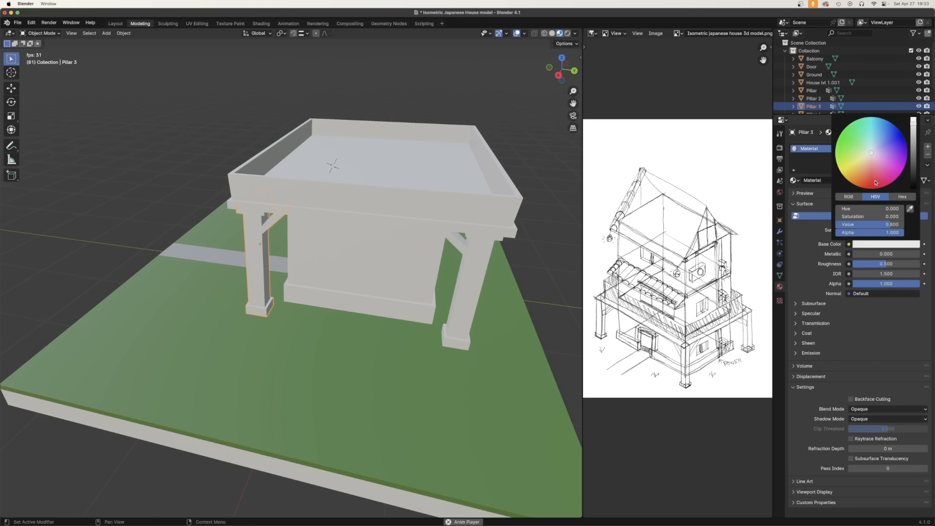
- Set the base color of the Pillar 3 material to brown
left_click_drag(876, 182, 864, 166)
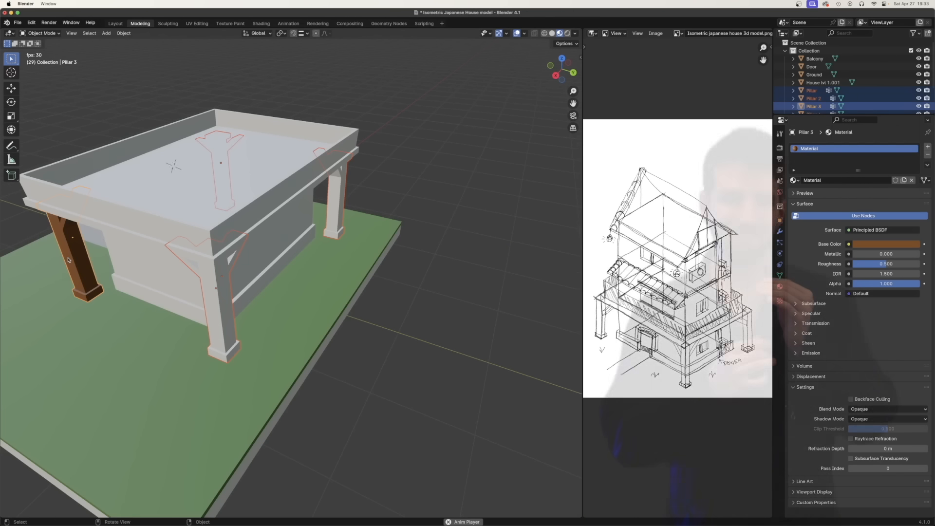
- Link the brown material of Pillar 3 to the other selected pillars
key("ctrl+l")
mouse_move(69, 259)
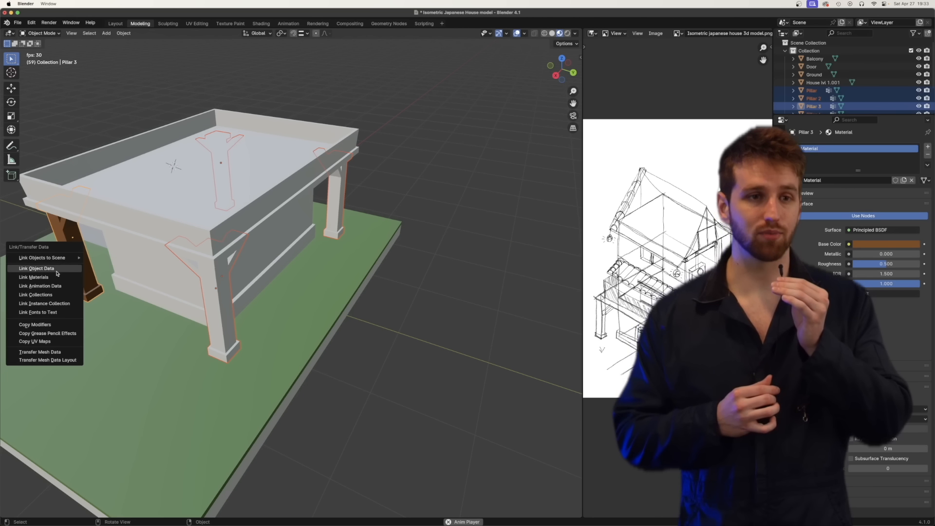
left_click(51, 278)
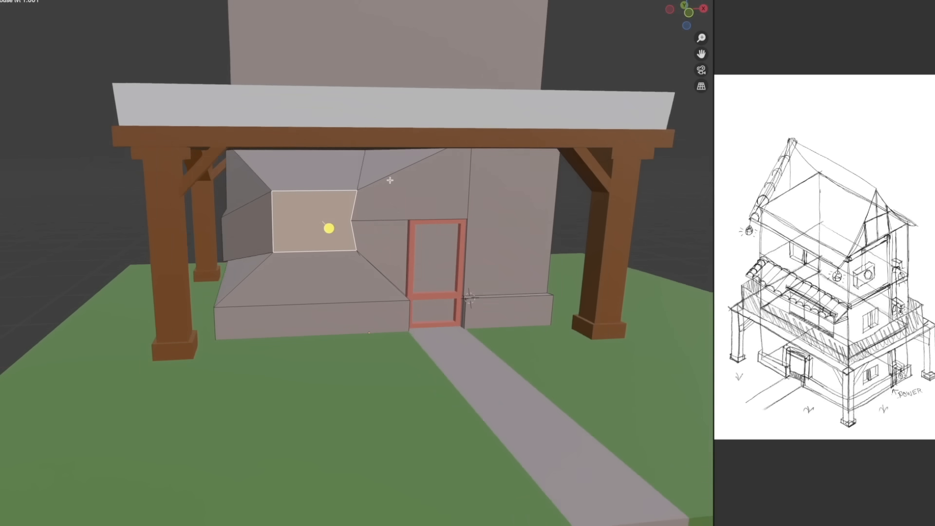
middle_click_drag(356, 263, 272, 254)
scroll(440, 173, "down", 5)
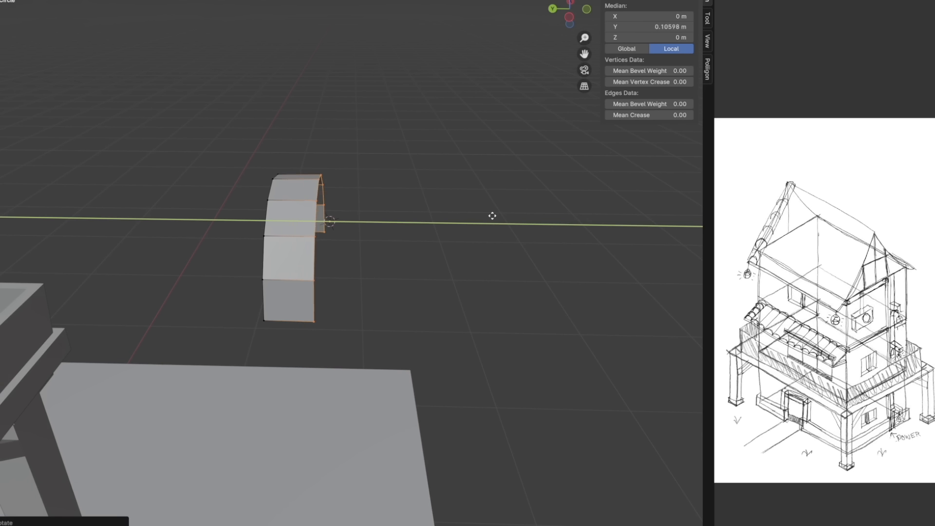
- Extrude the arch's open edge to lengthen the roof shingle, and repeat the extrusion twice
key("e")
left_click(517, 218)
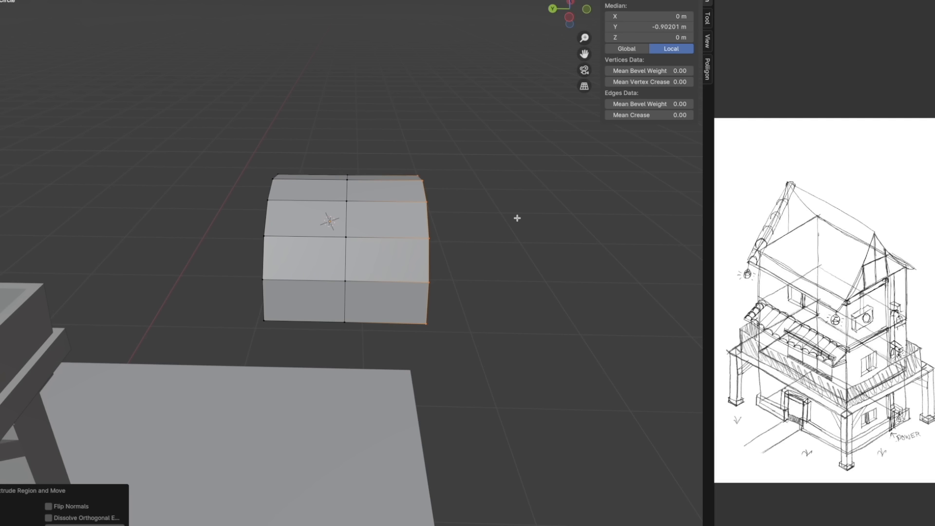
key("shift+r")
key("shift+r")
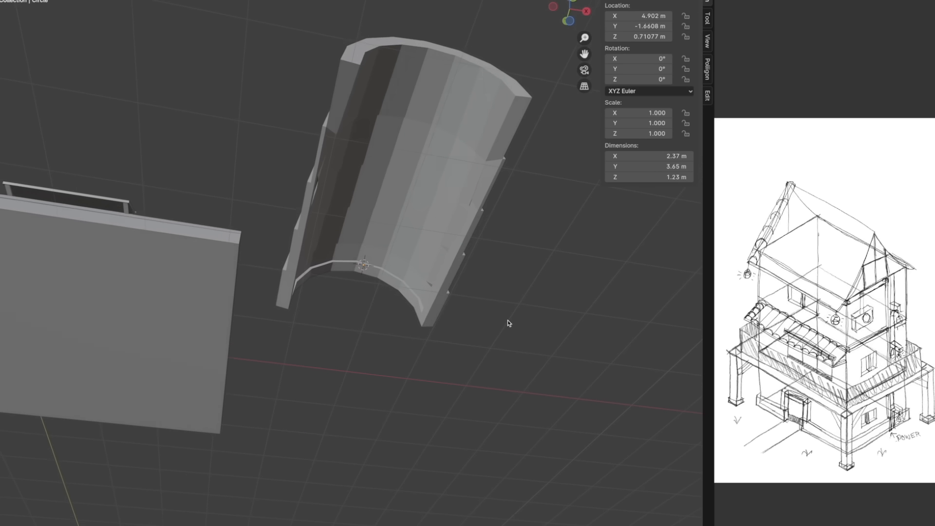
- Scale the finished ribbed roof shingle down to the size of the house roof
middle_click_drag(508, 320, 347, 442)
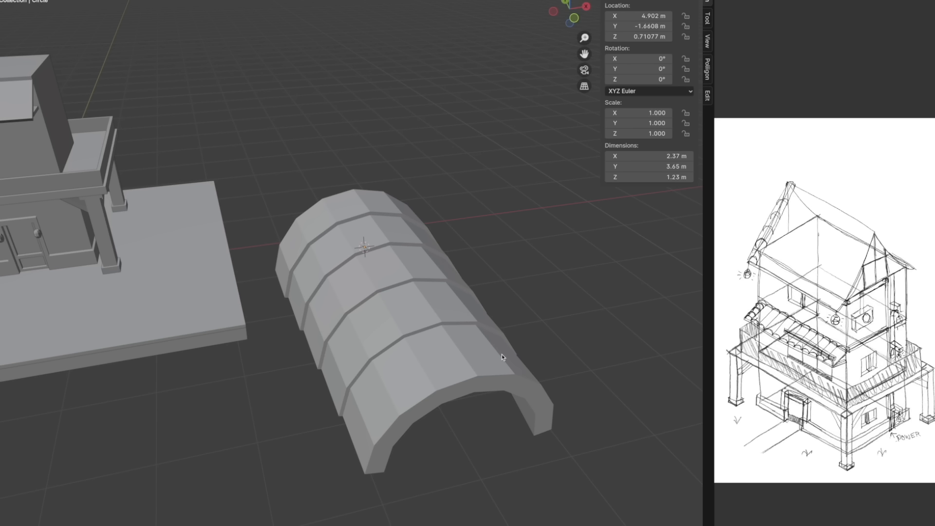
middle_click_drag(539, 189, 504, 208)
scroll(514, 210, "down", 5)
key("s")
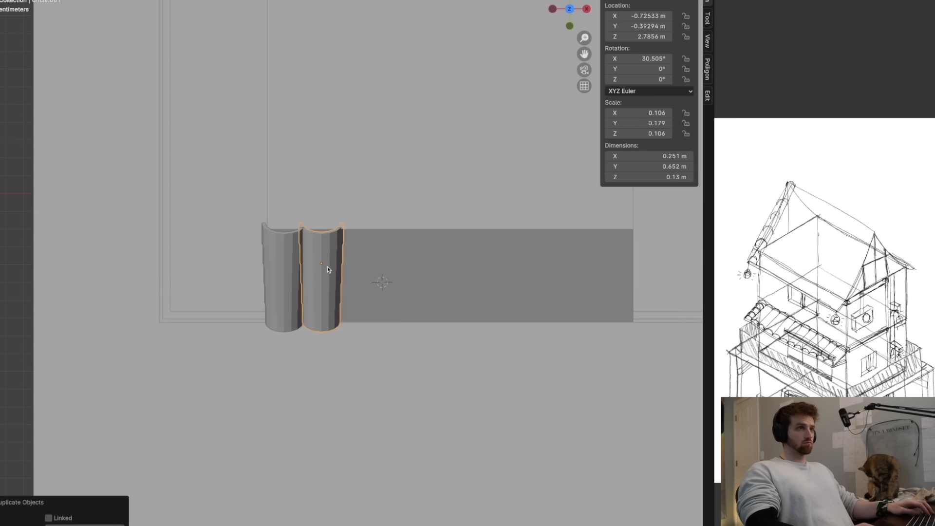
- Repeat the shingle duplication five times to continue the row side by side along the roof panel
key("shift+r")
key("shift+r")
key("shift+r")
key("shift+r")
key("shift+r")
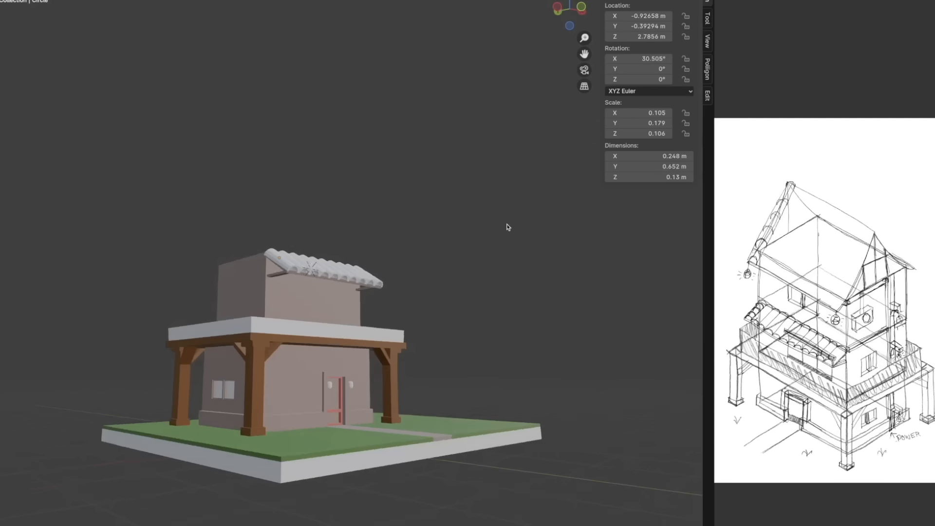
- Extrude the selected House lvl 3 geometry above the shingled roof
middle_click_drag(507, 227, 425, 285)
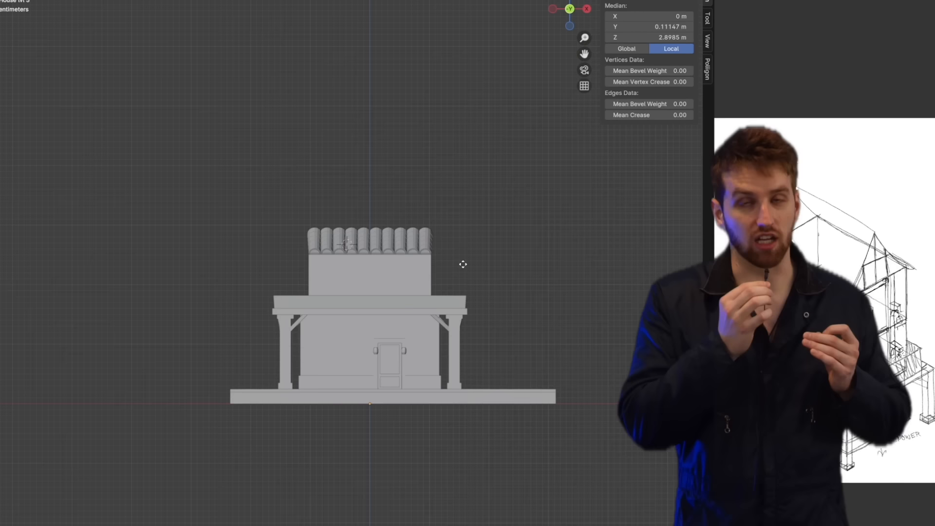
key("e")
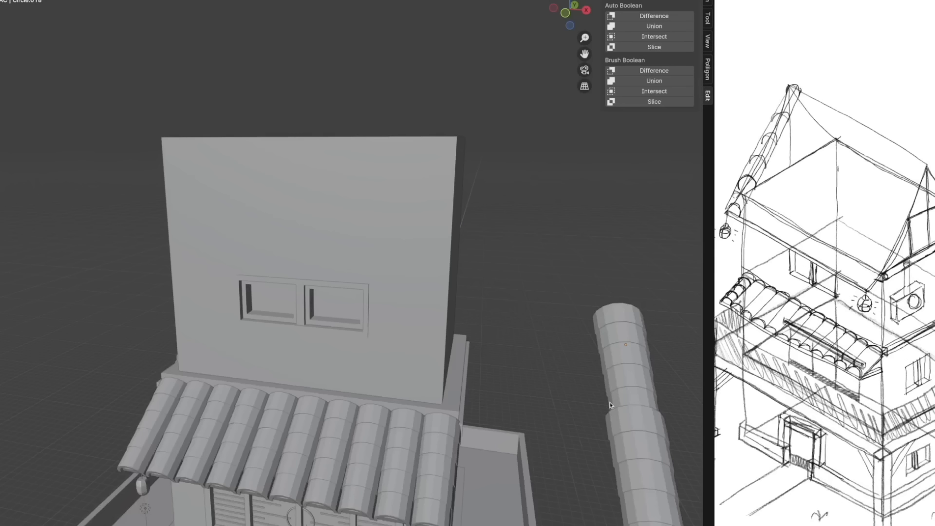
- Isolate the roof shingle in local view and add a circle mesh for a new, longer shingle
middle_click_drag(533, 366, 523, 425)
key("KP_Divide")
key("shift+a")
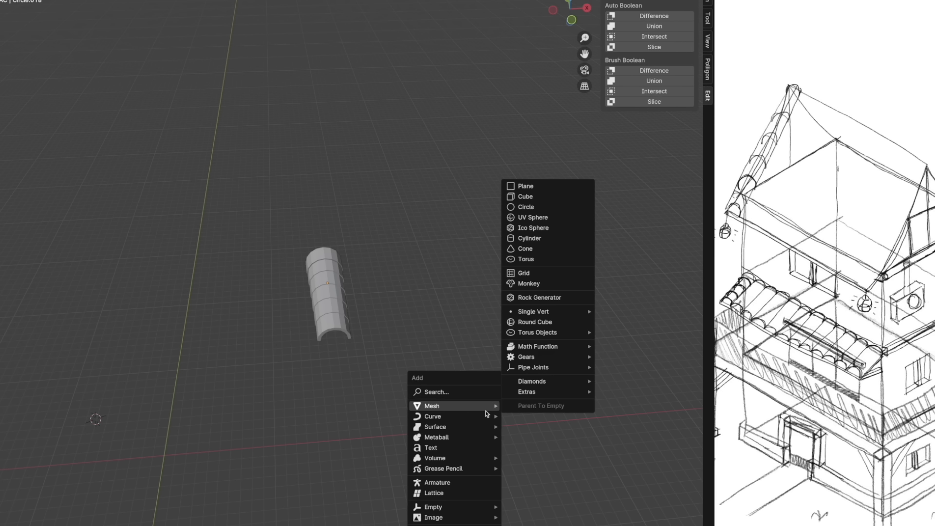
left_click(545, 206)
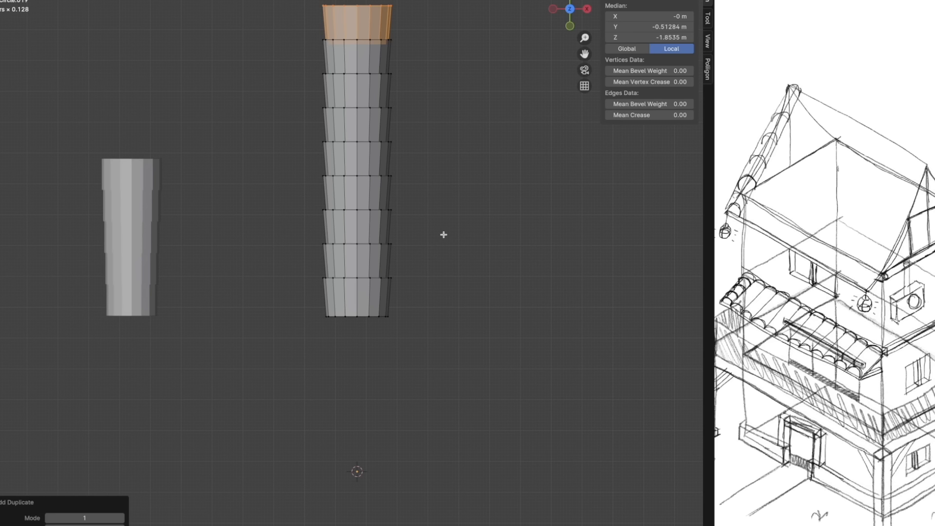
key("alt+a")
middle_click_drag(444, 235, 200, 148)
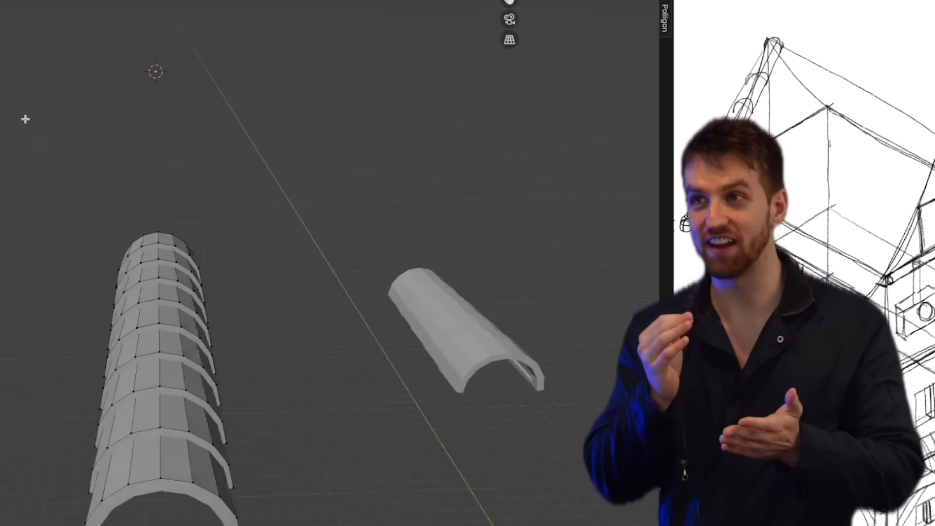
middle_click_drag(25, 119, 79, 132)
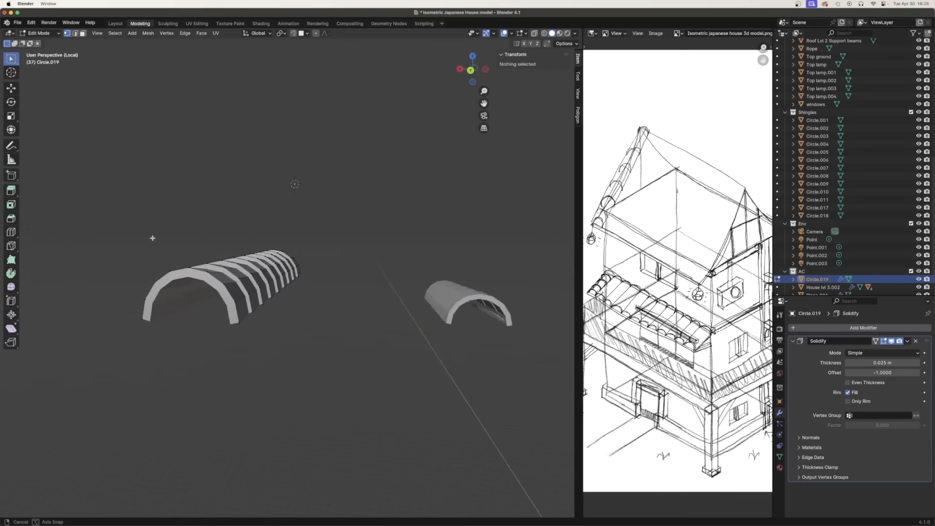
middle_click_drag(288, 183, 192, 272)
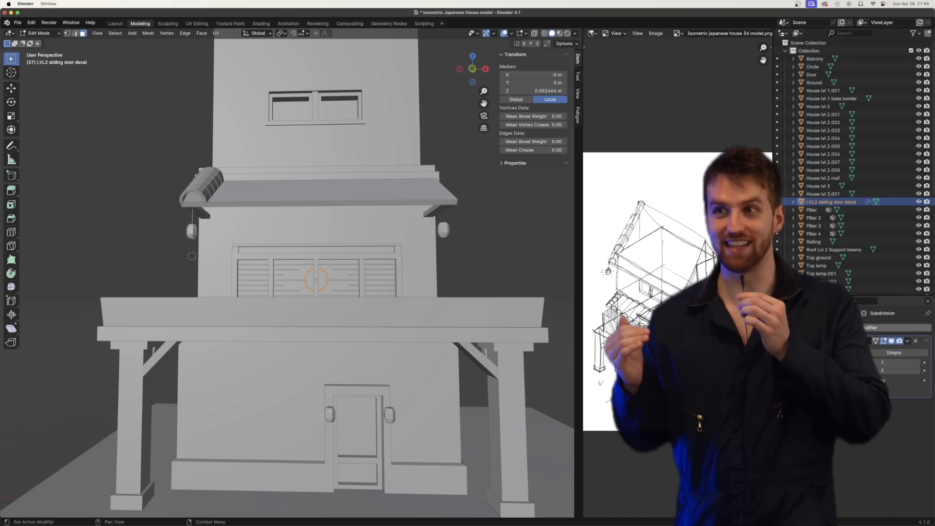
middle_click_drag(397, 245, 428, 255)
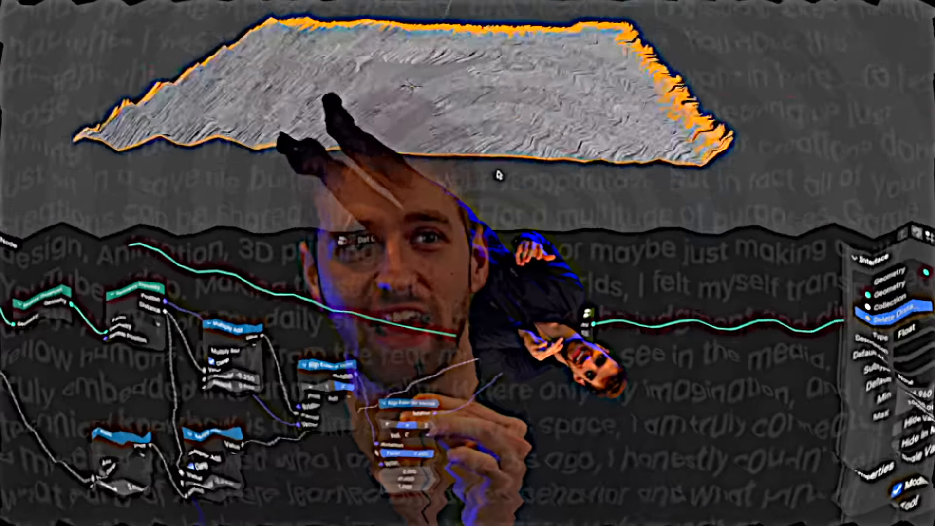
mouse_move(498, 174)
middle_mouse_down()
mouse_move(503, 163)
mouse_move(505, 176)
middle_mouse_up()
scroll(502, 163, "up", 4)
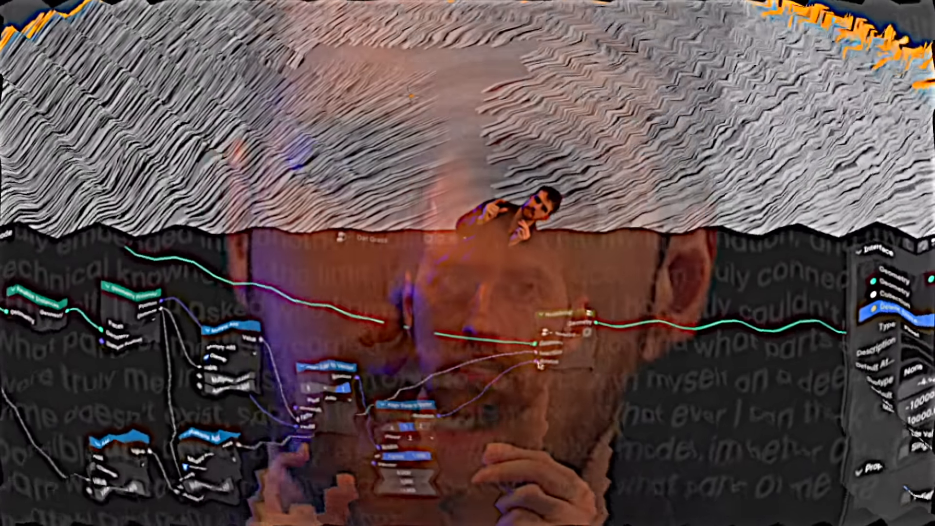
left_click_drag(536, 362, 528, 378)
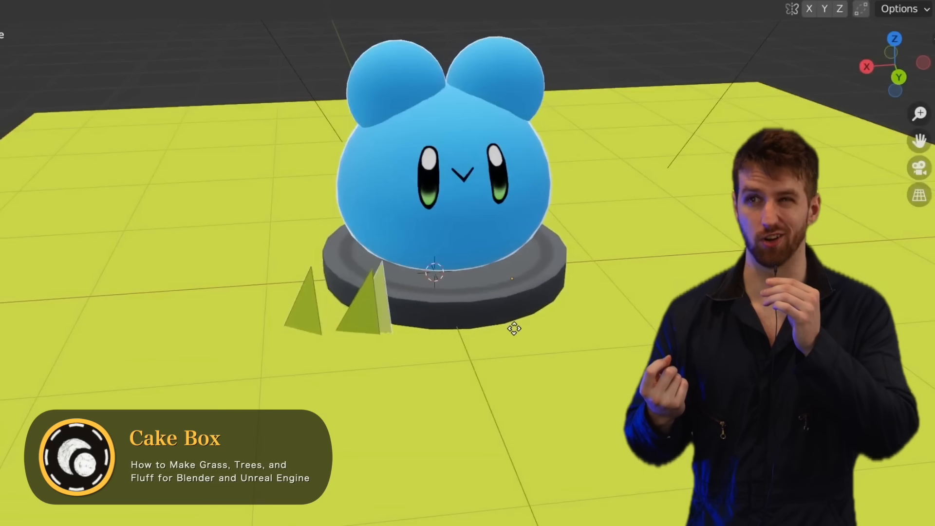
middle_click_drag(546, 329, 545, 315)
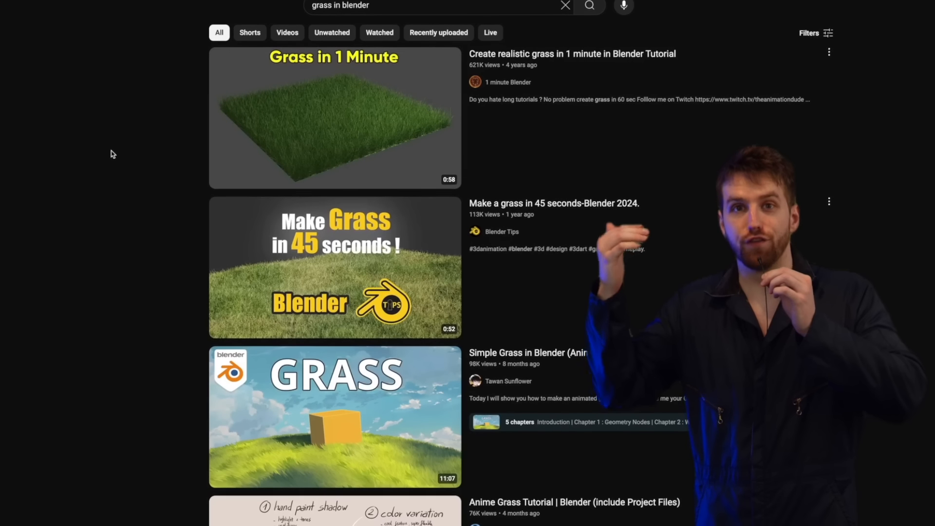
- Browse the YouTube results for "grass in blender" for a suitable stylized grass tutorial
scroll(113, 140, "down", 1)
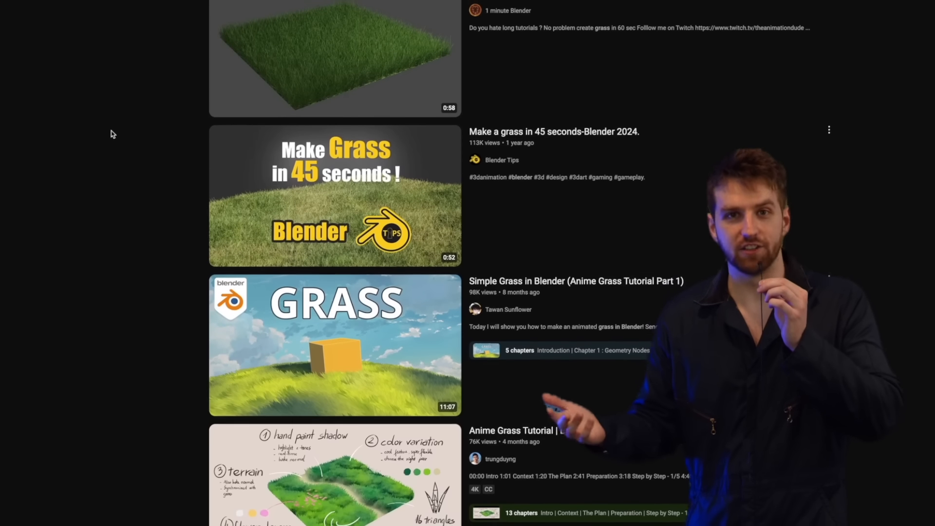
scroll(112, 128, "down", 5)
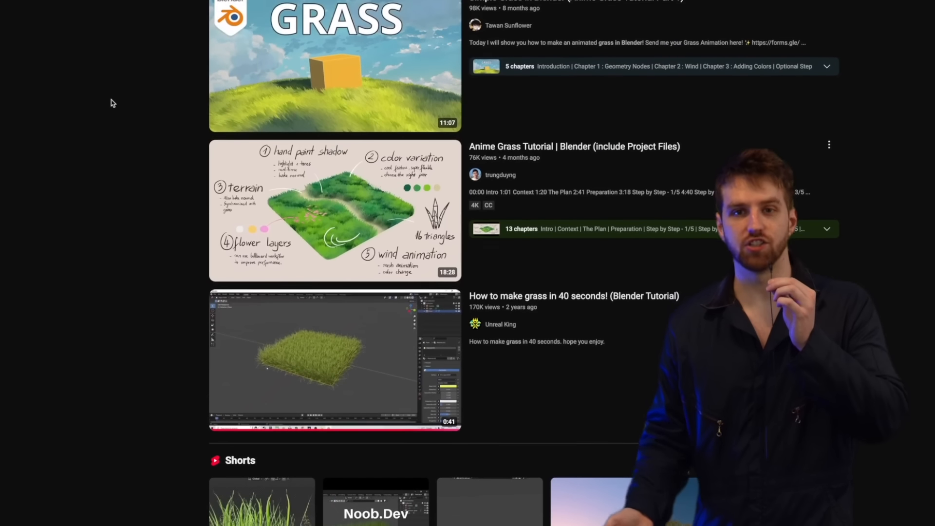
scroll(112, 94, "down", 1)
scroll(72, 65, "down", 3)
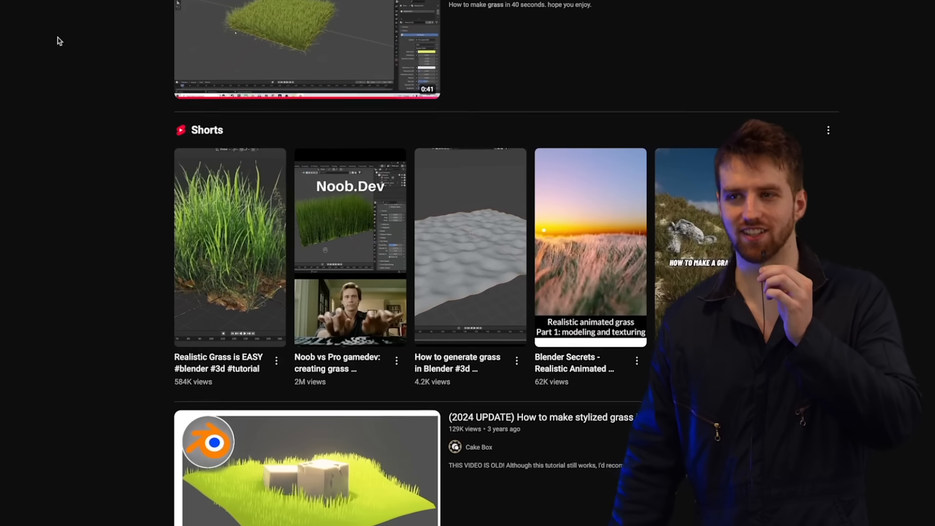
mouse_move(218, 431)
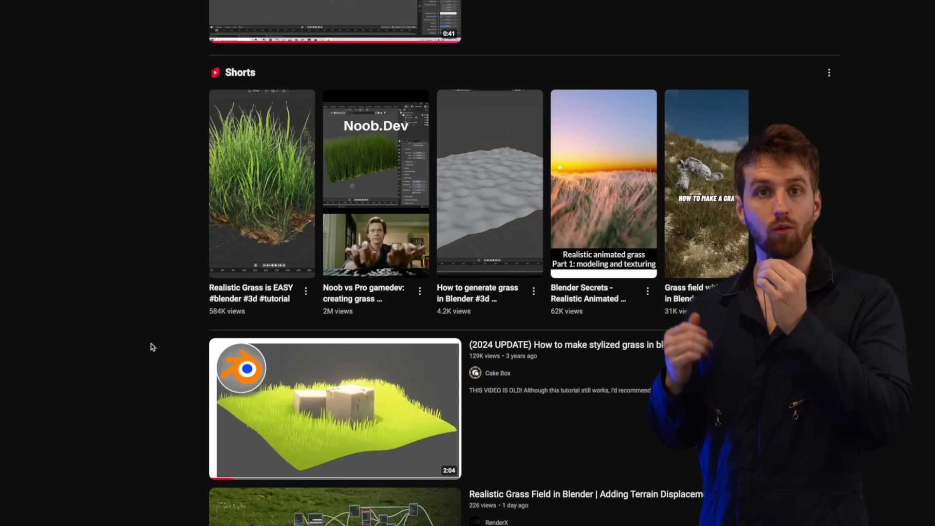
mouse_move(273, 370)
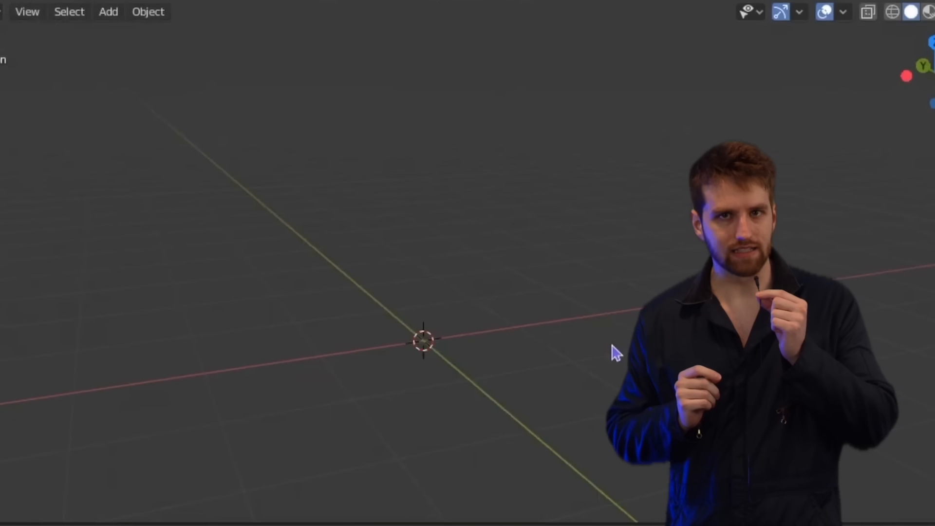
- In Blender, add a plane mesh at the origin as the ground and scale it up
key("shift+a")
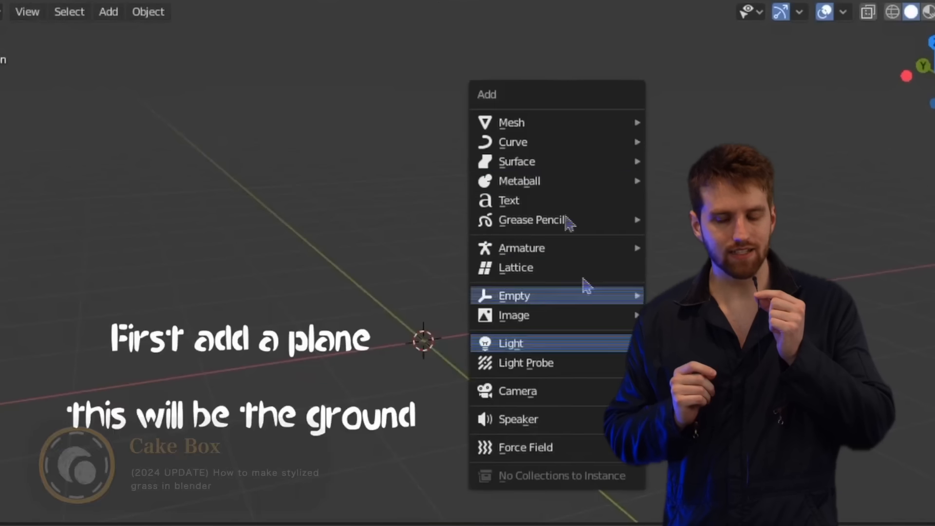
mouse_move(565, 129)
left_click(687, 122)
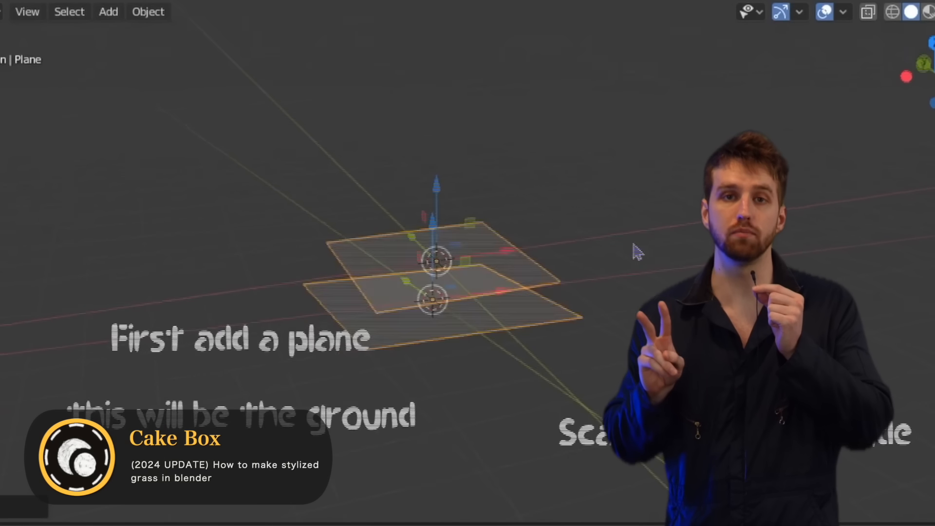
key("s")
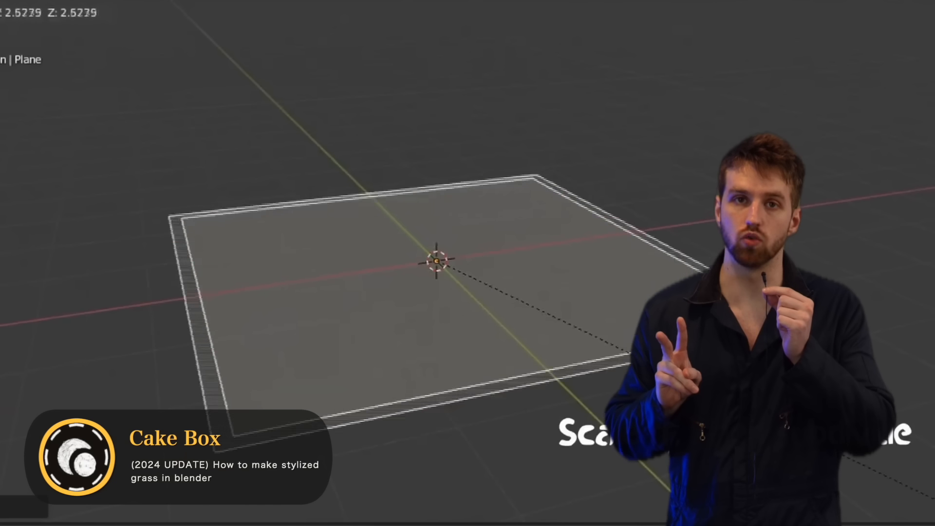
key("Return")
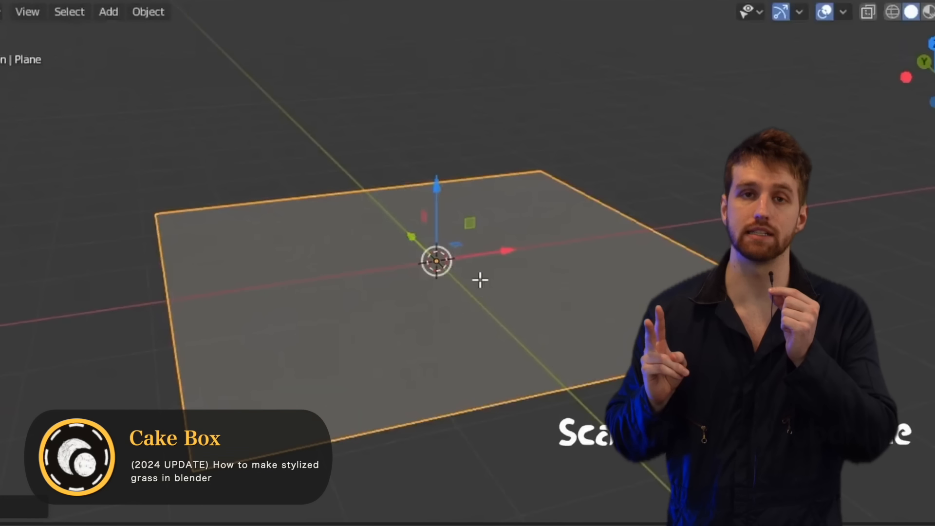
- Subdivide the ground plane in Edit Mode into a dense grid of faces
key("Tab")
right_click(501, 215)
left_click(2, 513)
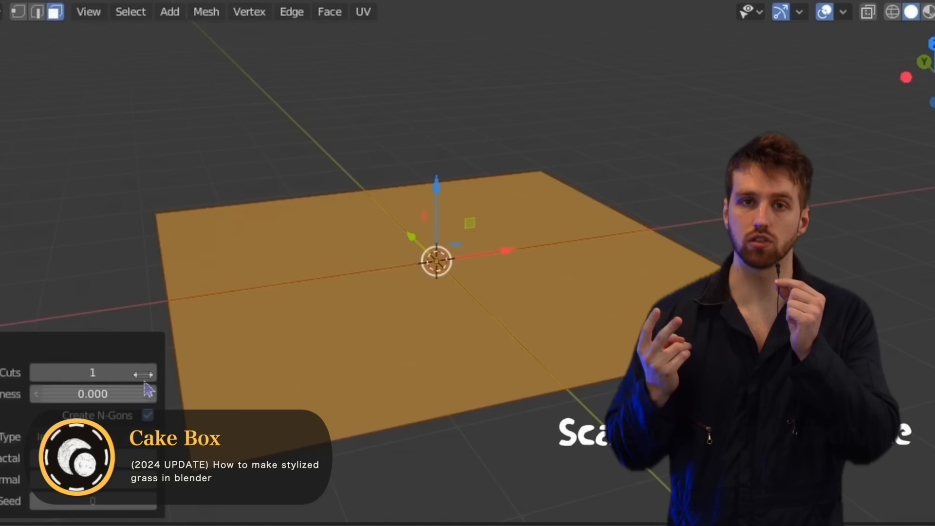
key("Return")
left_click(119, 350)
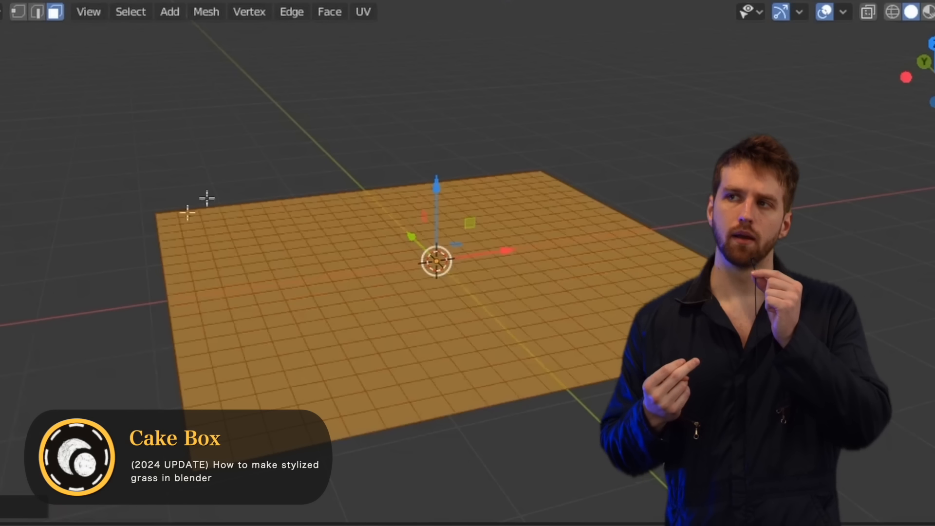
- Move several faces of the ground grid vertically with proportional editing to shape uneven, hilly terrain
scroll(207, 198, "up", 1)
left_click(205, 214)
key("o")
key("g")
left_click(175, 181)
left_click(558, 210)
key("g")
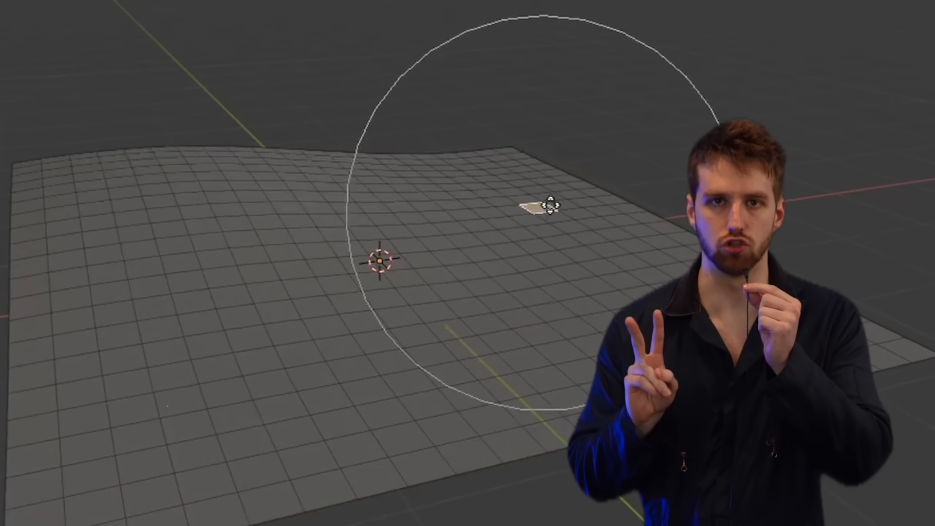
left_click(557, 152)
left_click(725, 315)
key("g")
left_click(725, 316)
left_click(293, 432)
key("g")
left_click(293, 385)
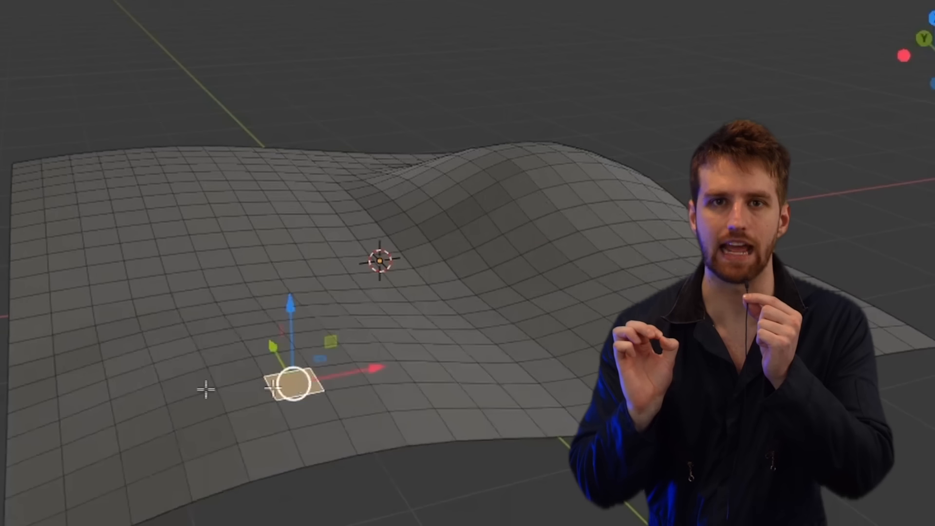
left_click(73, 327)
key("g")
left_click(71, 297)
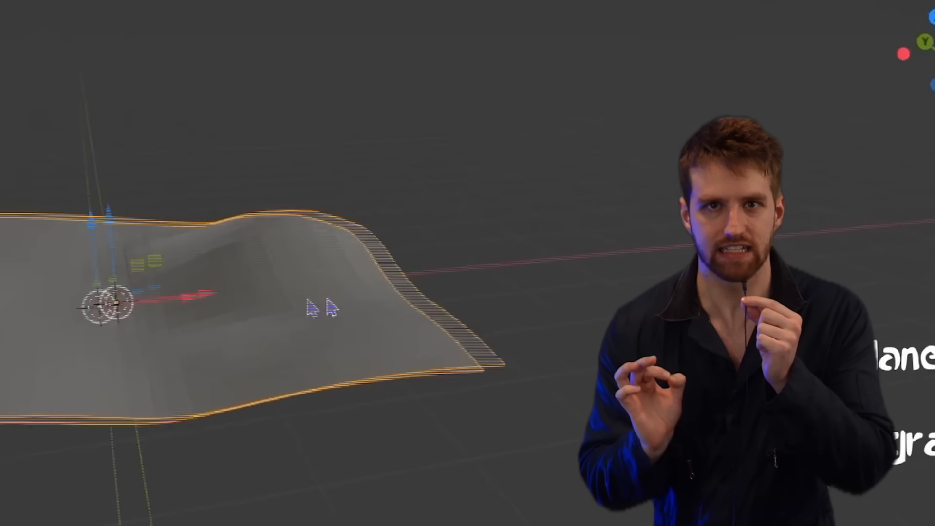
- Add a second plane mesh for the grass beside the hilly ground
key("shift+a")
mouse_move(429, 217)
left_click(514, 225)
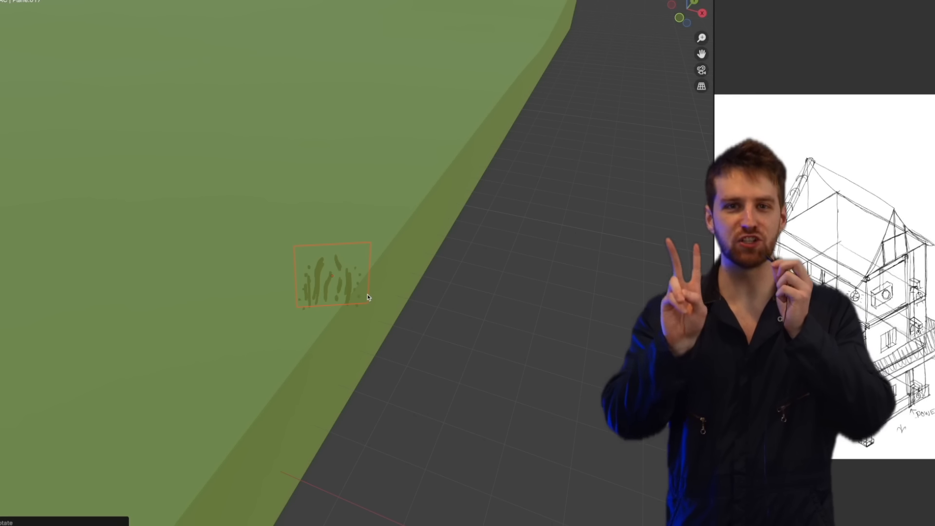
- Rotate the small grass plane slightly about the Z axis at the edge of the ground
key("r")
key("z")
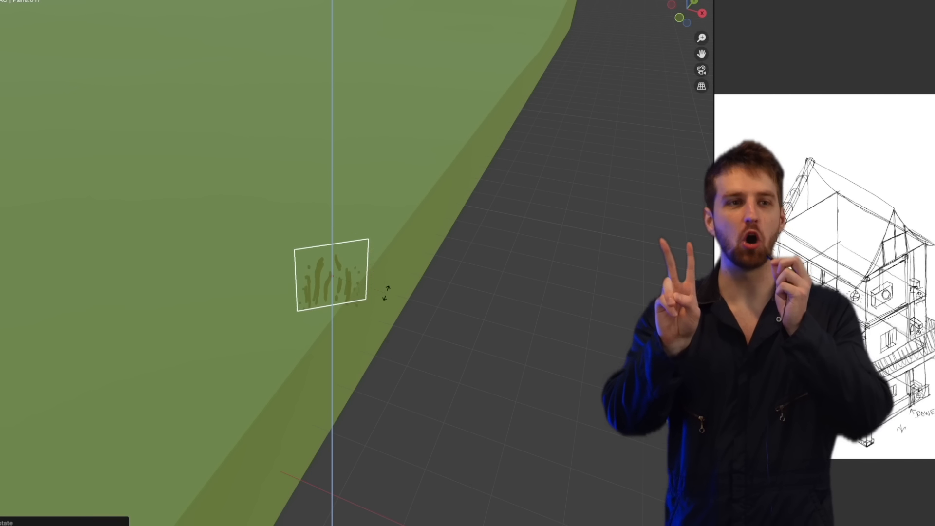
left_click(441, 226)
middle_click_drag(441, 229, 112, 229)
scroll(366, 210, "up", 6)
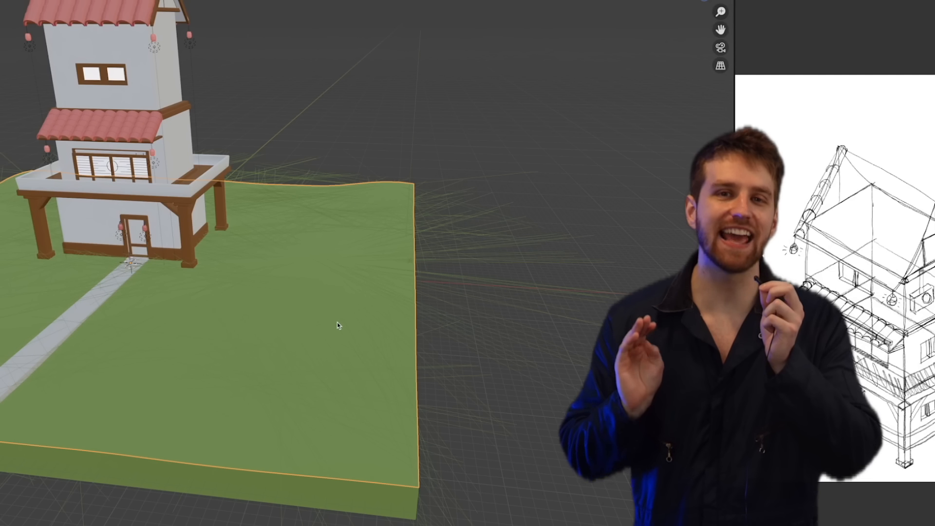
key("Tab")
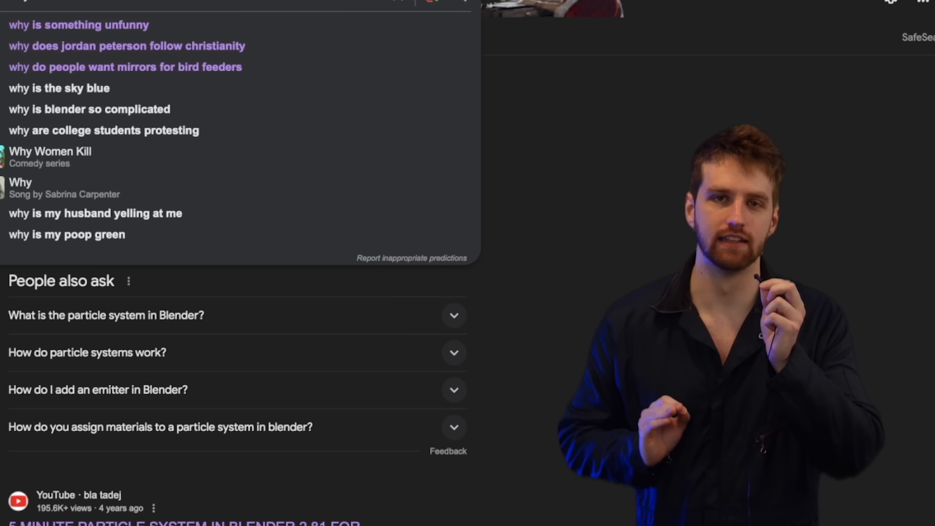
- In the browser, search for "why is hair in blender laying down" and read the "Hair is always sideways" question and its answer
type("is hair in blender laying down")
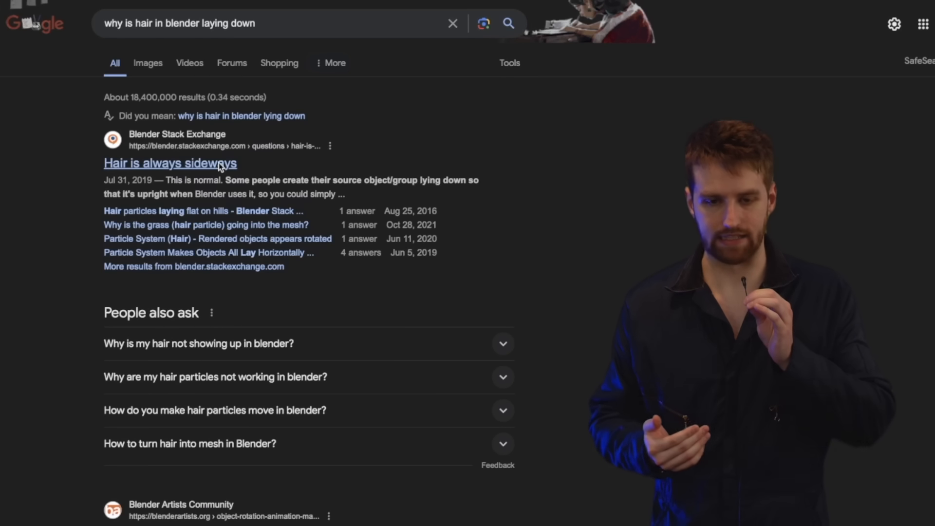
left_click(221, 166)
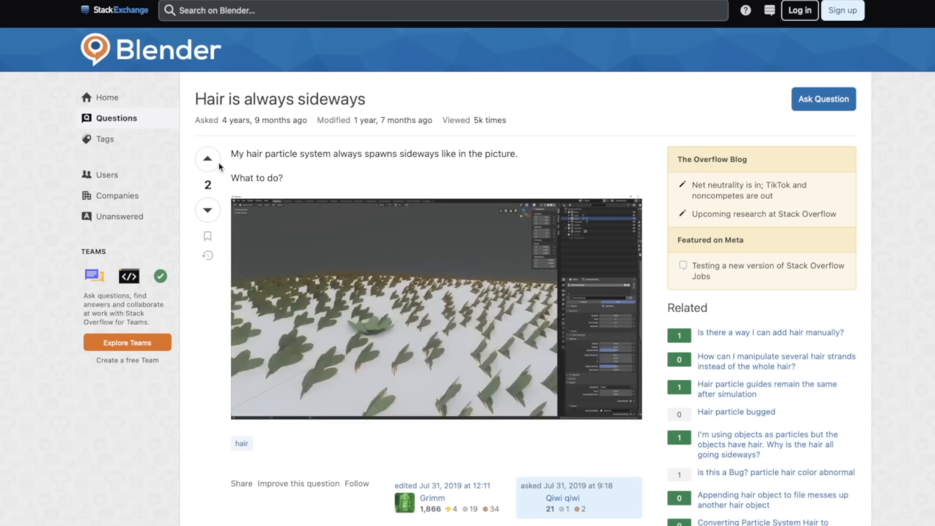
scroll(439, 293, "down", 8)
left_click_drag(512, 298, 577, 298)
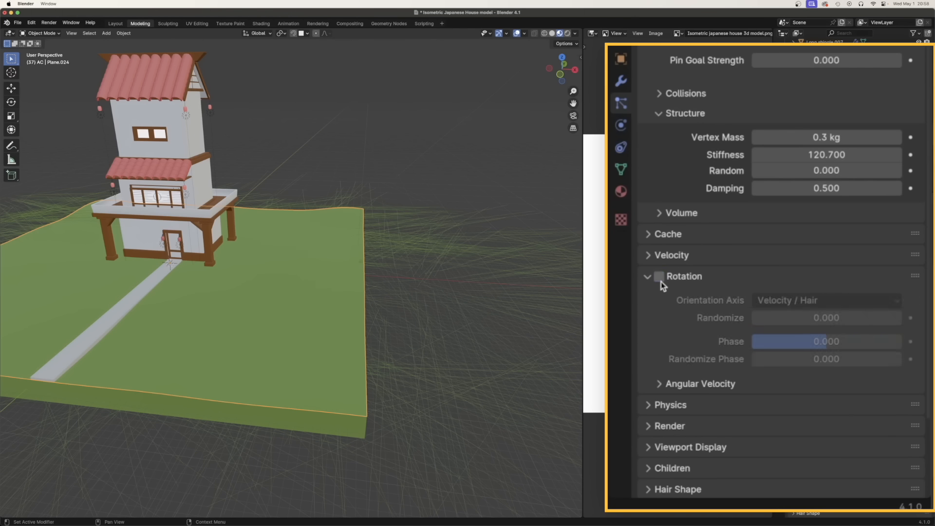
- In Blender, enable rotation for the ground's hair particles and try Object Z and another orientation axis
left_click(660, 276)
left_click(818, 300)
left_click(797, 474)
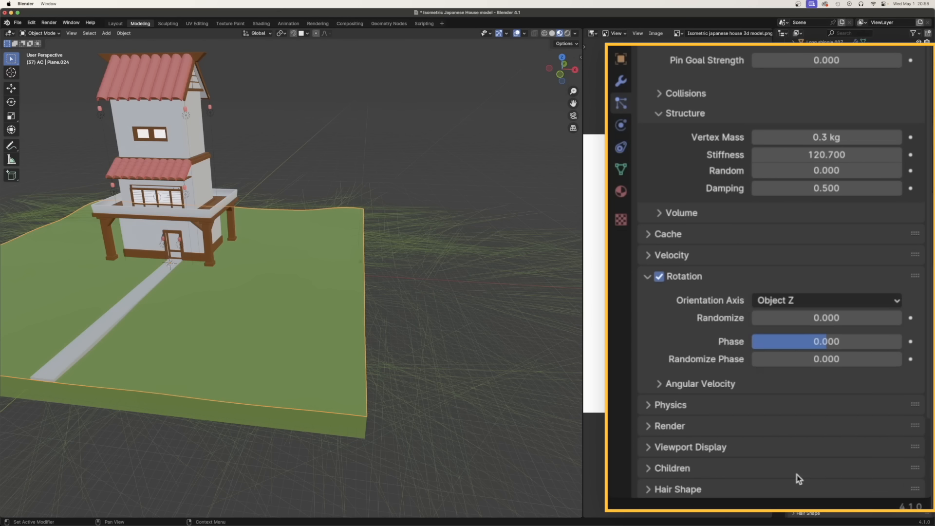
left_click(810, 300)
left_click(807, 429)
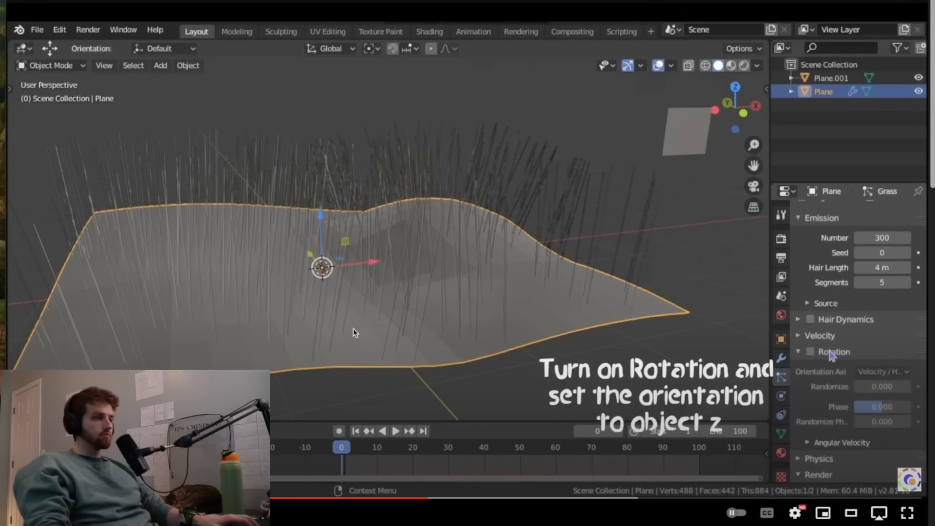
- In the browser, review the grass tutorial's rotation setting, the Stack Exchange answer and the Reddit thread on wrongly oriented emitted particle objects
left_click_drag(355, 489, 341, 497)
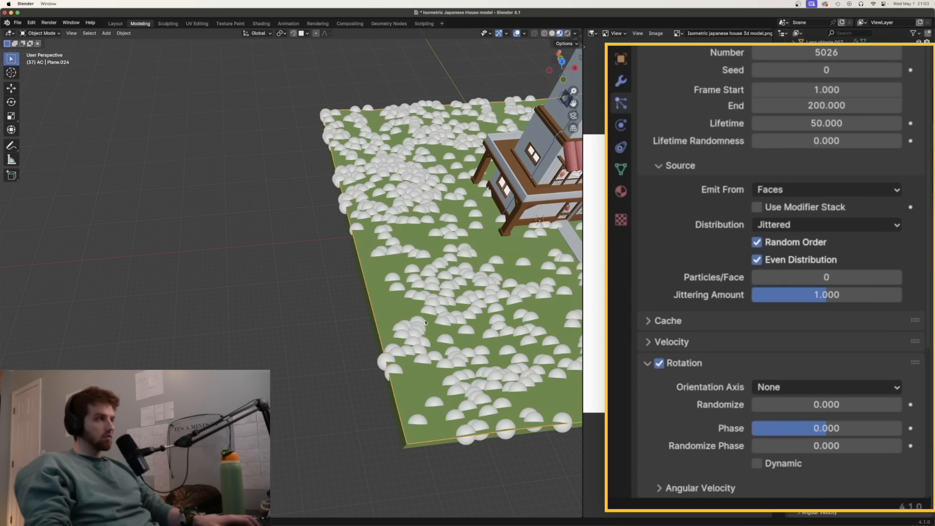
middle_click_drag(356, 351, 398, 281)
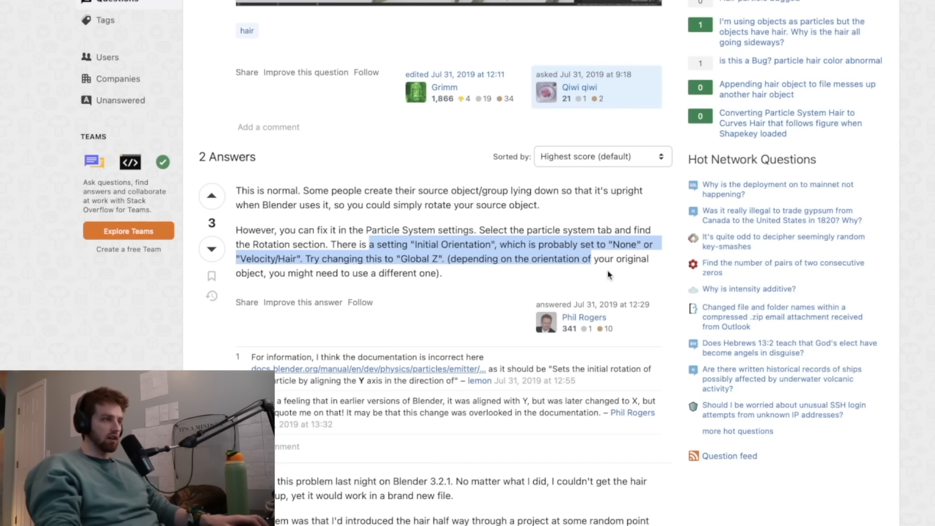
scroll(335, 351, "up", 7)
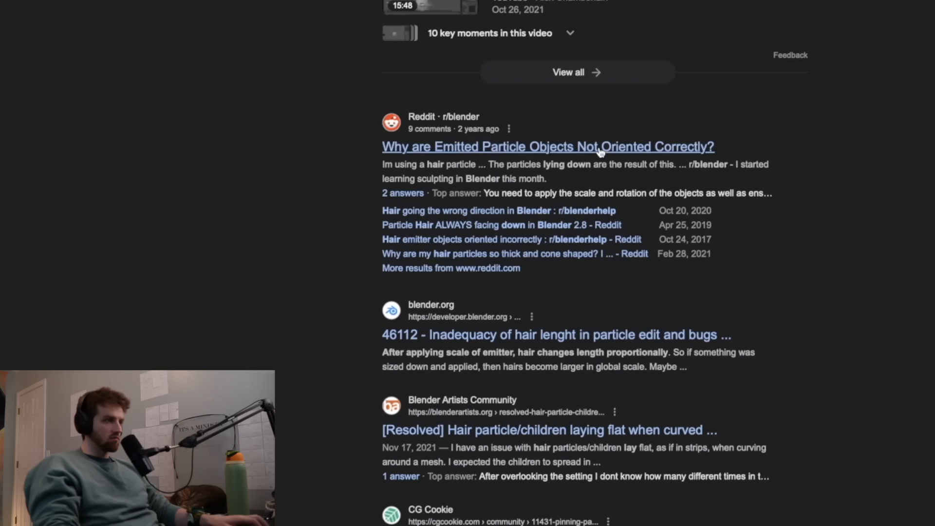
left_click(600, 148)
scroll(463, 353, "down", 2)
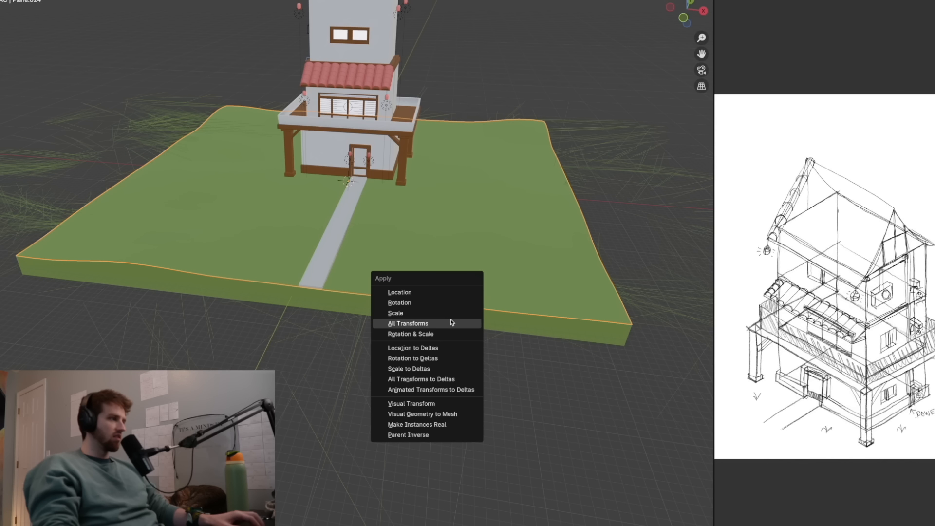
- In Blender, apply all transforms to the ground plane and replace its particle system with a new one of type Hair
left_click(451, 322)
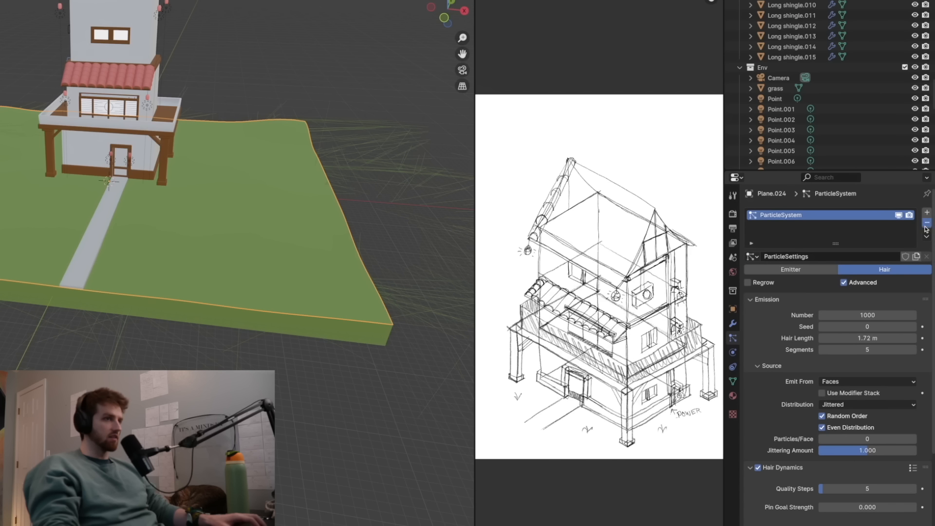
left_click(927, 224)
left_click(927, 213)
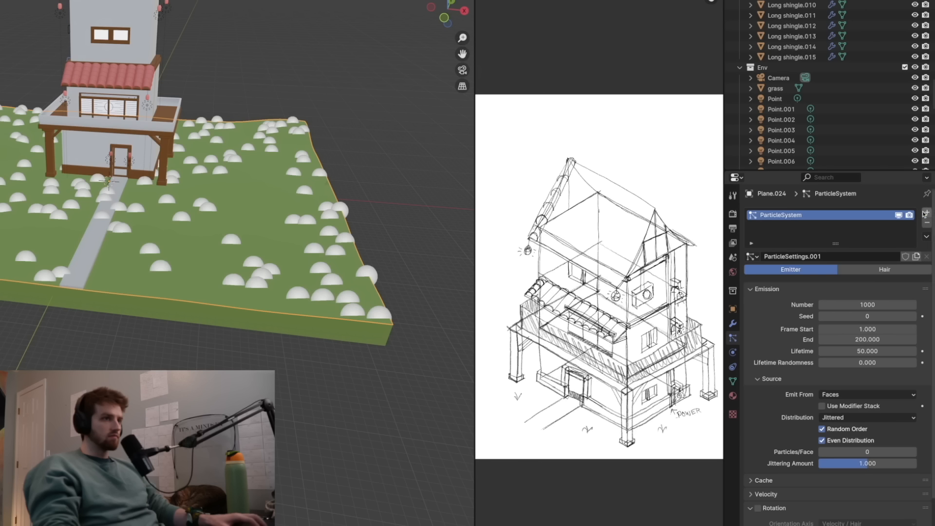
left_click(881, 273)
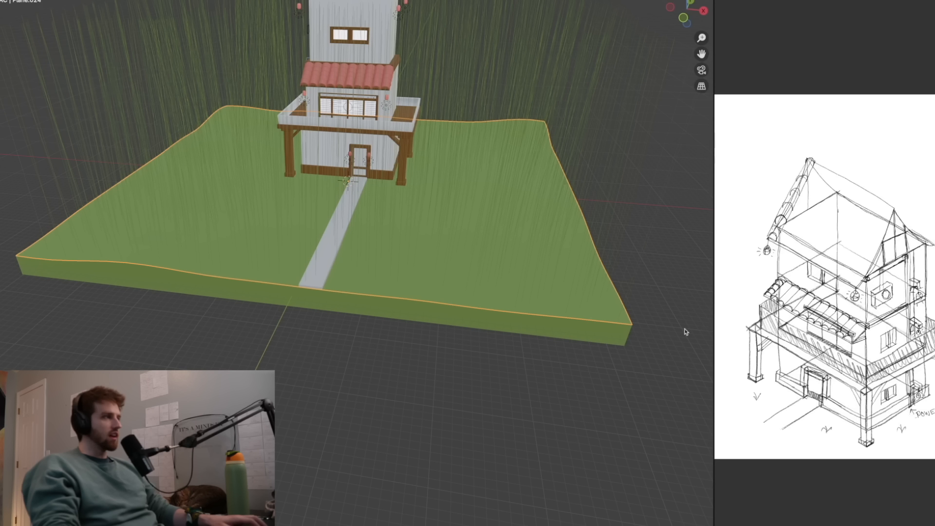
- Inspect the hair grass around the house and front path, and put the ground plane into Weight Paint mode
middle_click_drag(581, 341, 637, 335)
middle_click_drag(595, 296, 644, 333, "shift")
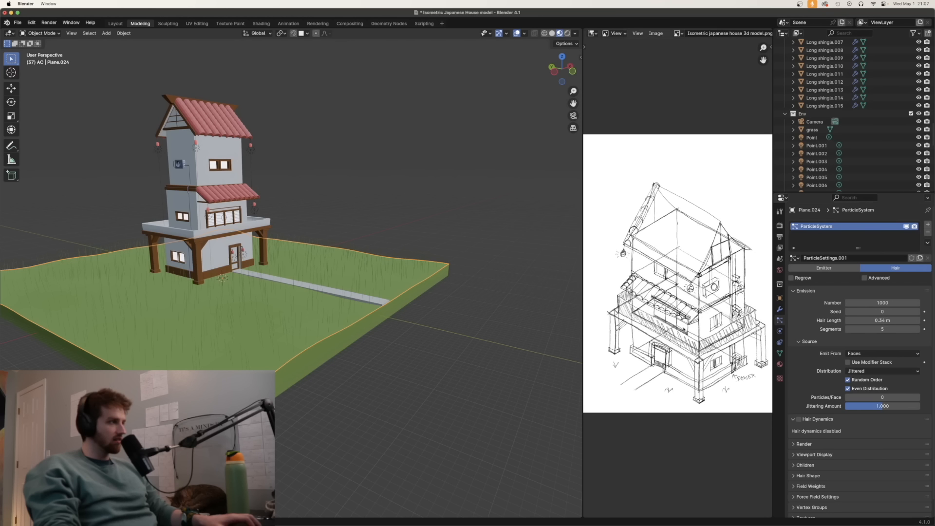
mouse_move(414, 332)
middle_mouse_down()
mouse_move(378, 353)
mouse_move(394, 332)
mouse_move(421, 336)
middle_mouse_up()
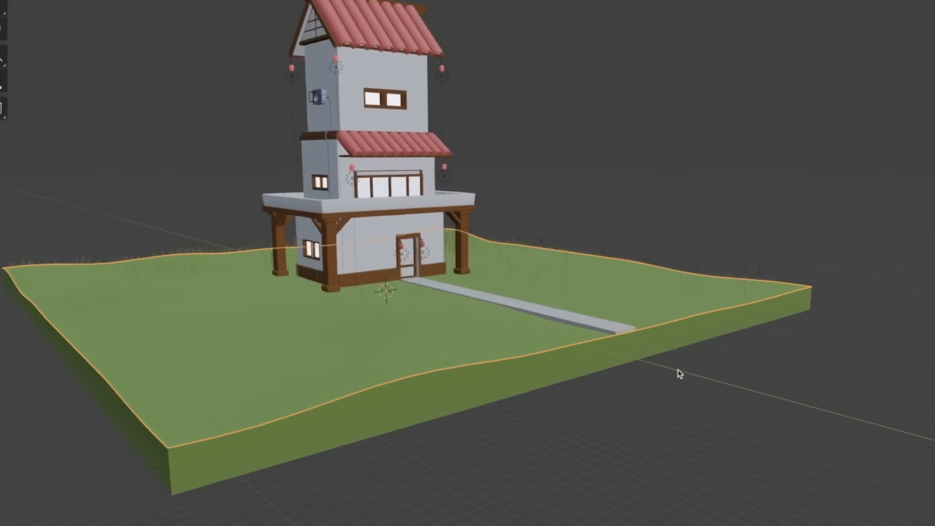
middle_click_drag(680, 374, 636, 425)
scroll(636, 426, "up", 3)
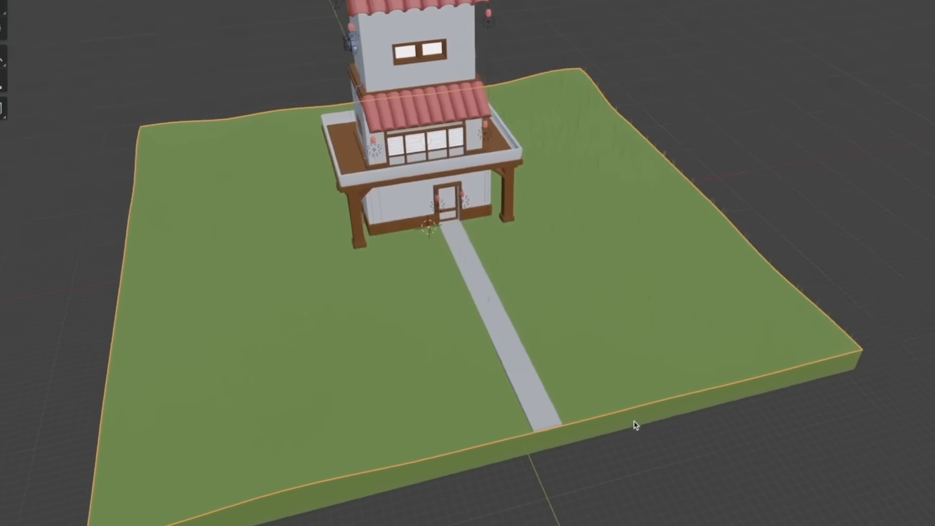
scroll(636, 426, "down", 3)
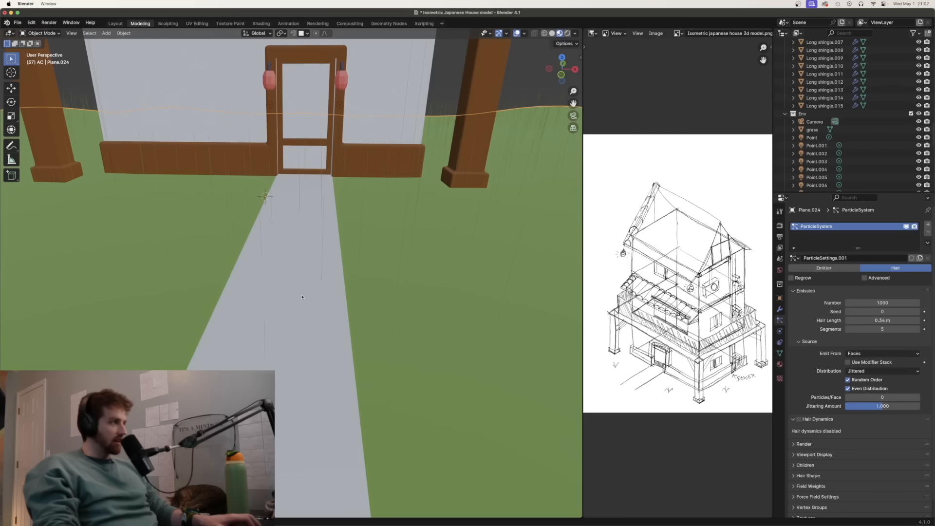
scroll(302, 296, "down", 10)
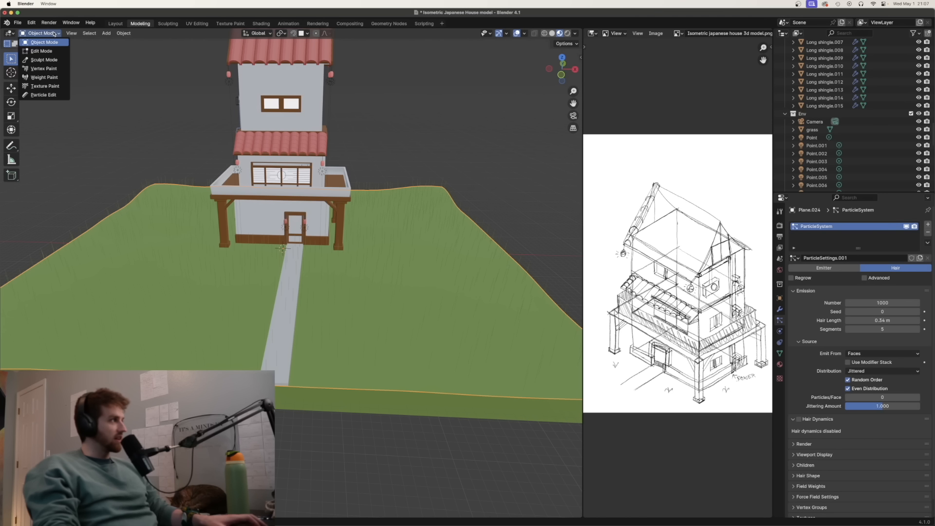
left_click(44, 77)
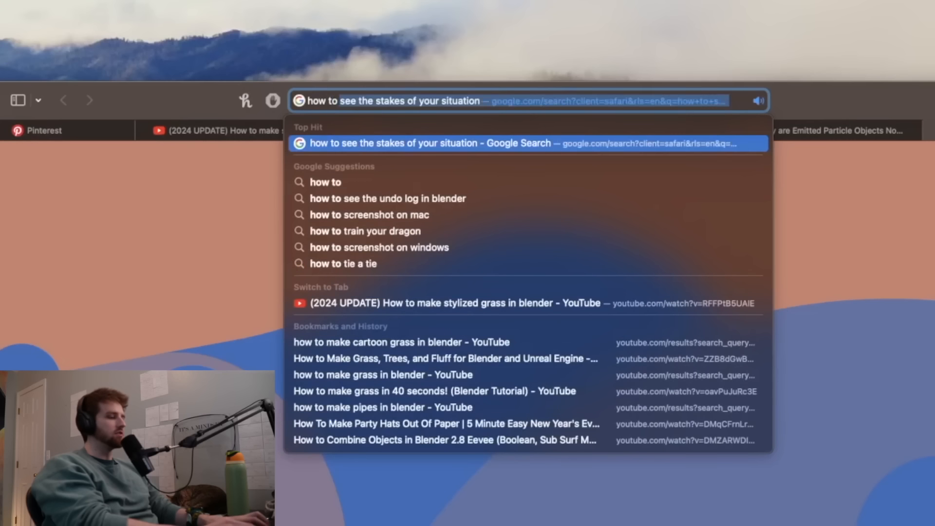
- In the browser, search for how to make hair in Blender and replay the grass tutorial around its hair and advanced settings
type("make hair in blen")
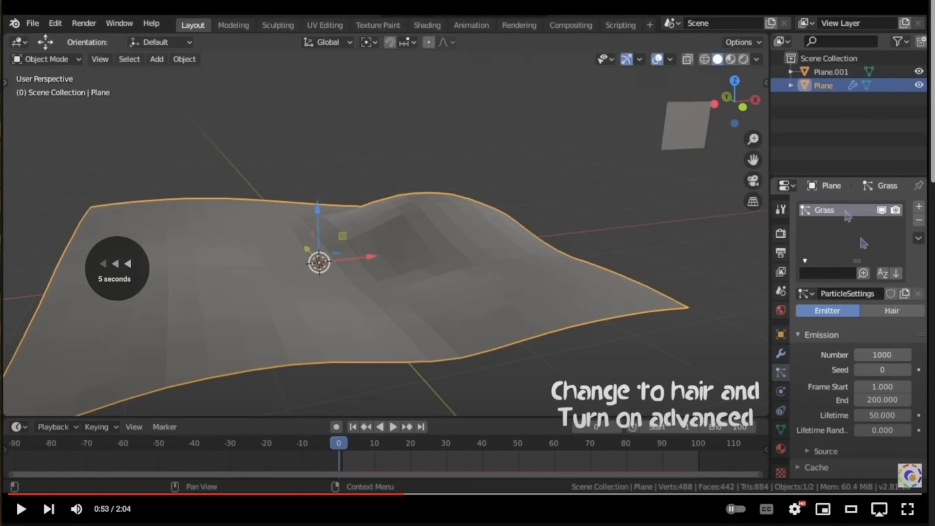
key("Left")
key("space")
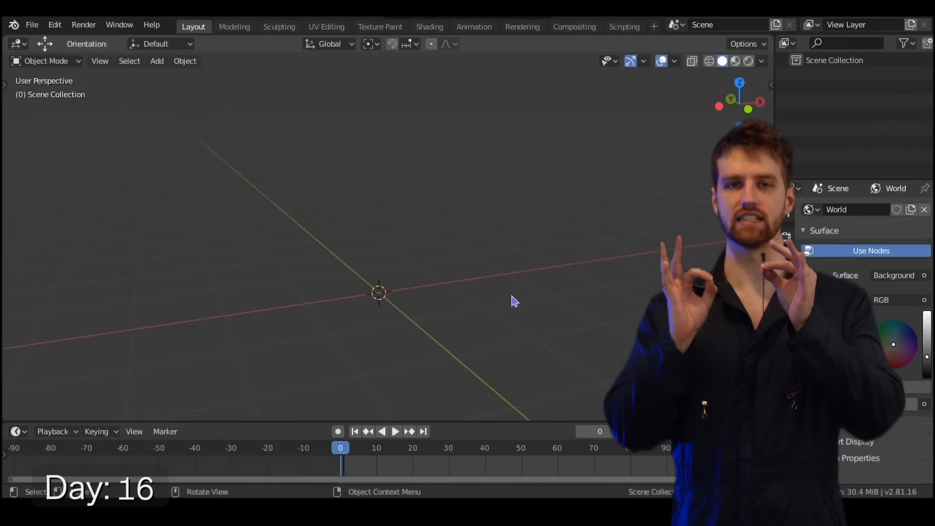
- In an empty Blender scene, add a plane mesh for the ground and scale it up
key("shift+a")
mouse_move(478, 142)
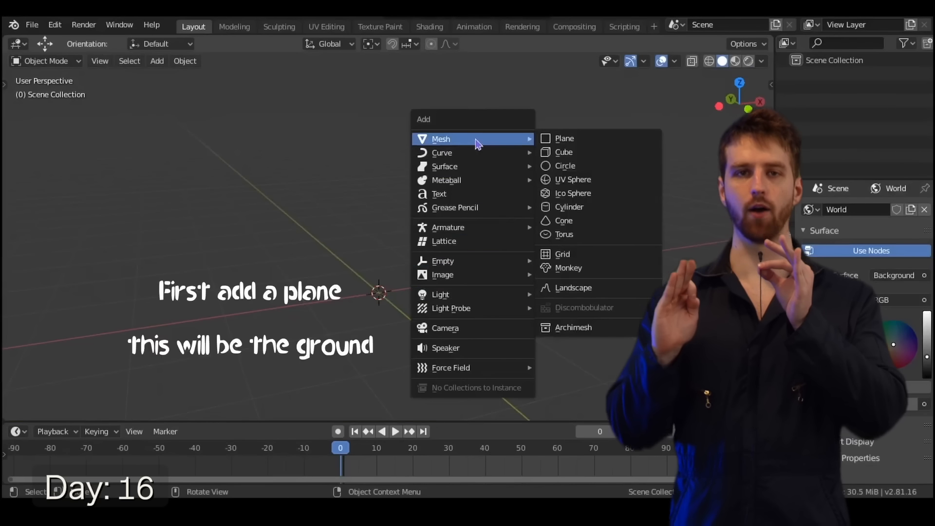
left_click(563, 143)
key("s")
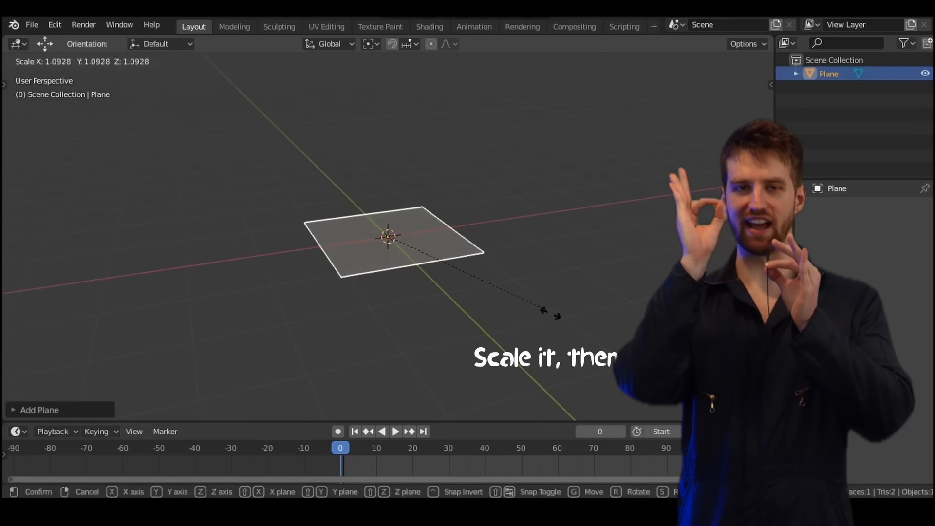
left_click(667, 373)
- Subdivide the ground plane in Edit Mode with enough cuts to form a dense grid of faces
key("Tab")
right_click(425, 255)
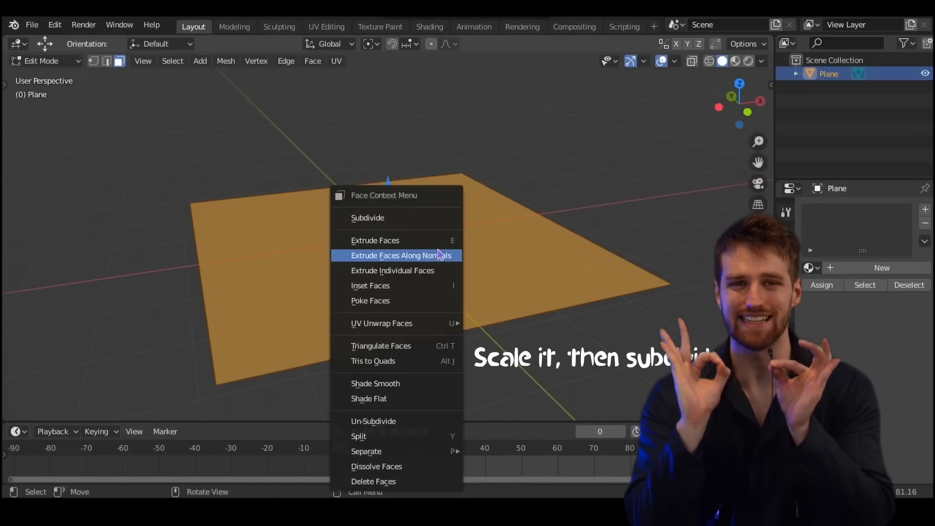
left_click(407, 220)
left_click(44, 409)
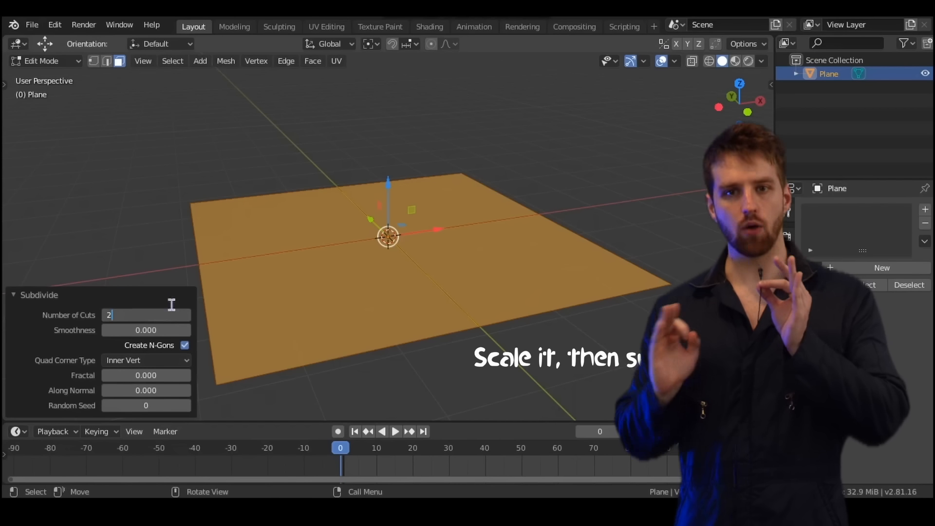
key("Return")
left_click(31, 295)
- Turn on proportional editing and raise two faces near the ground's far edge to form a gentle rise and a larger hill
left_click(433, 45)
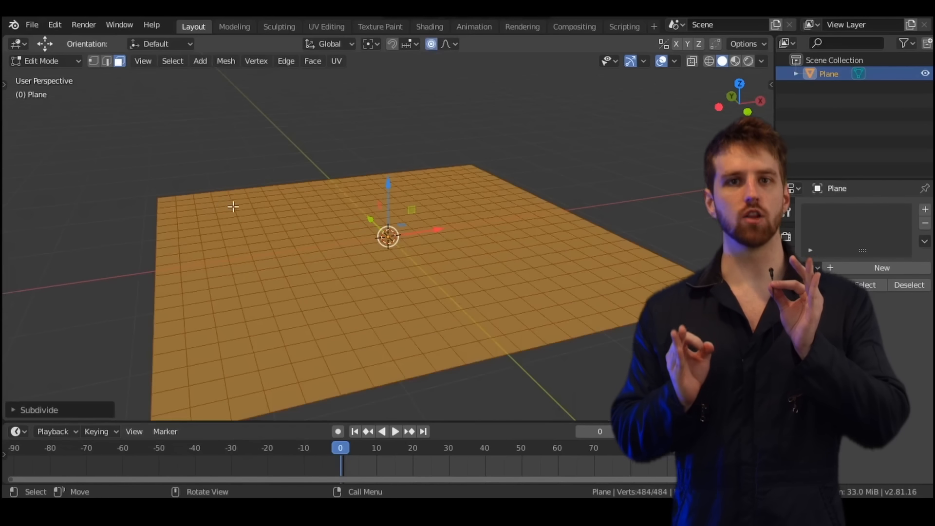
left_click(230, 206)
key("g")
left_click(240, 181)
left_click(492, 207)
key("g")
scroll(492, 205, "up", 8)
left_click(493, 168)
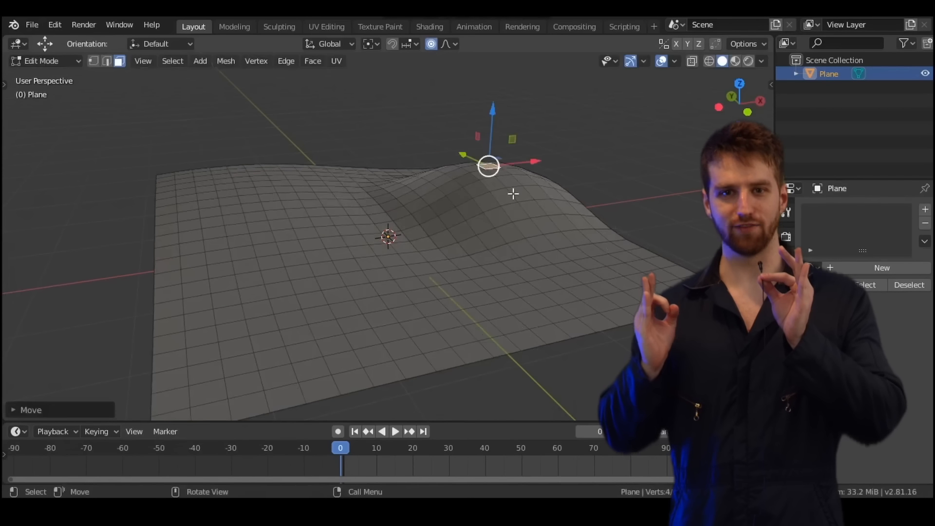
- Raise three more faces of the ground grid along its remaining sides to make the terrain uneven, and leave Edit Mode
left_click(599, 265)
key("g")
left_click(597, 248)
left_click(334, 344)
key("g")
left_click(334, 314)
left_click(193, 284)
key("g")
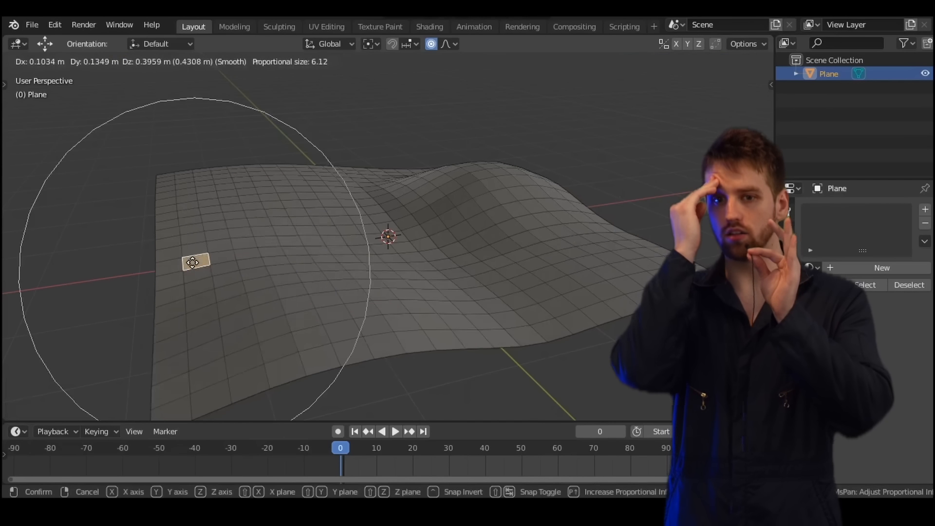
left_click(197, 256)
scroll(511, 260, "down", 1)
key("Tab")
- Add a second plane mesh for the grass and move it beside the hilly ground
middle_click_drag(509, 254, 305, 271)
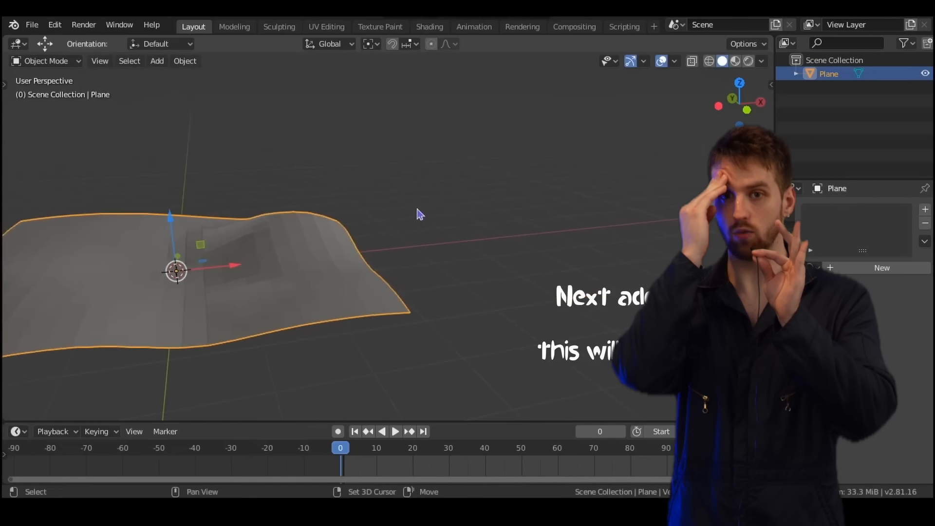
key("shift+a")
mouse_move(417, 209)
left_click(475, 213)
key("g")
left_click(512, 247)
- Rotate the second plane 90° about the global X axis so it stands upright
key("KP_Decimal")
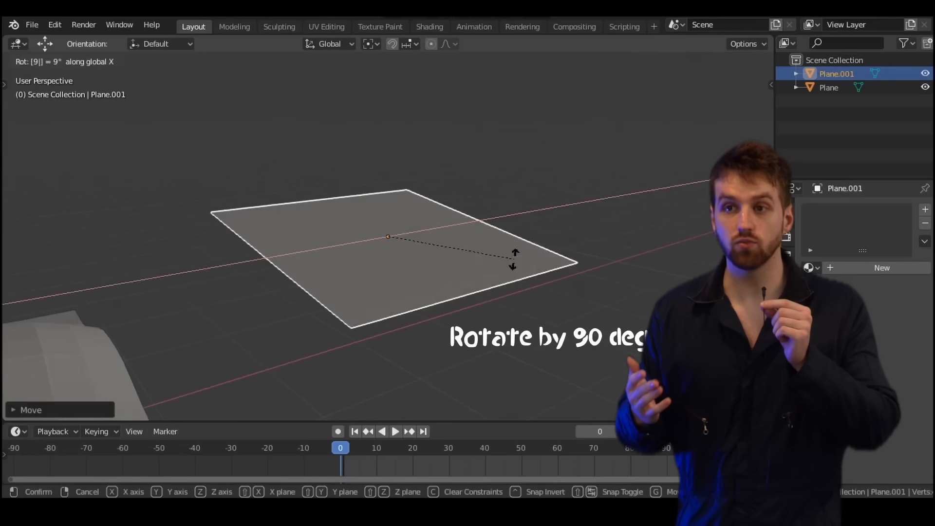
type("90")
key("Return")
key("Tab")
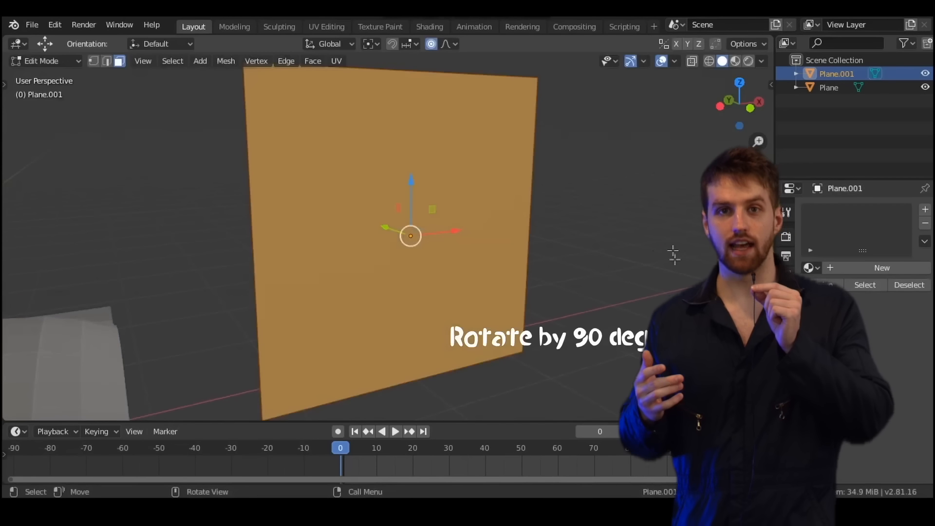
scroll(673, 254, "down", 3)
key("Tab")
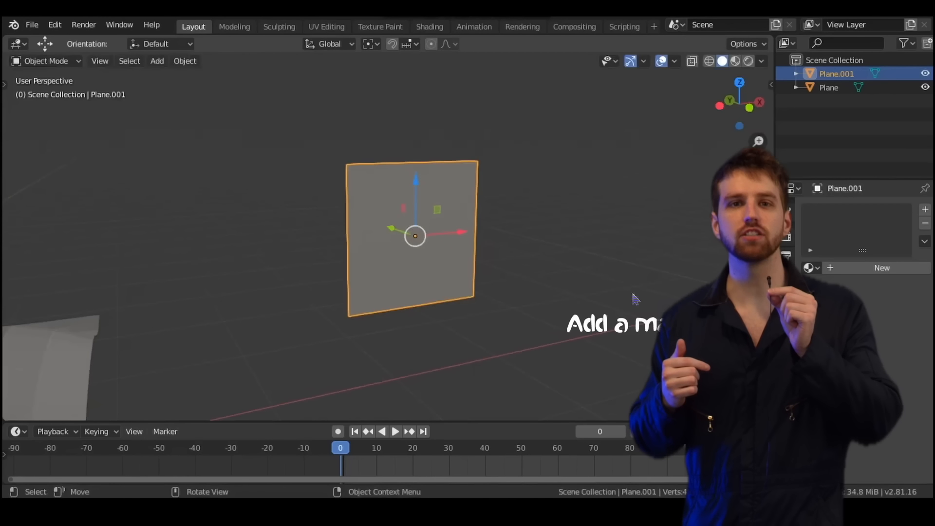
- Create a new material named Grass on the upright plane and switch to the Shading workspace
left_click(861, 268)
double_click(845, 214)
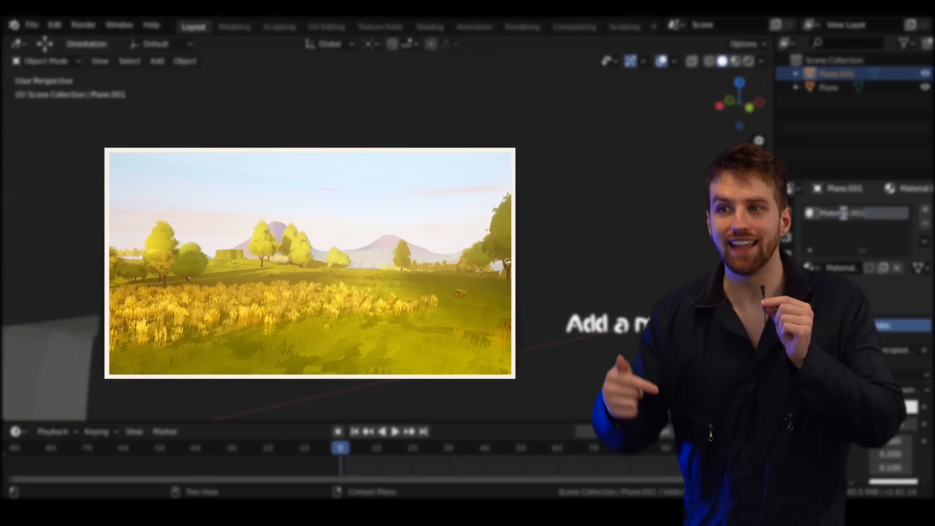
type("Grass")
key("Return")
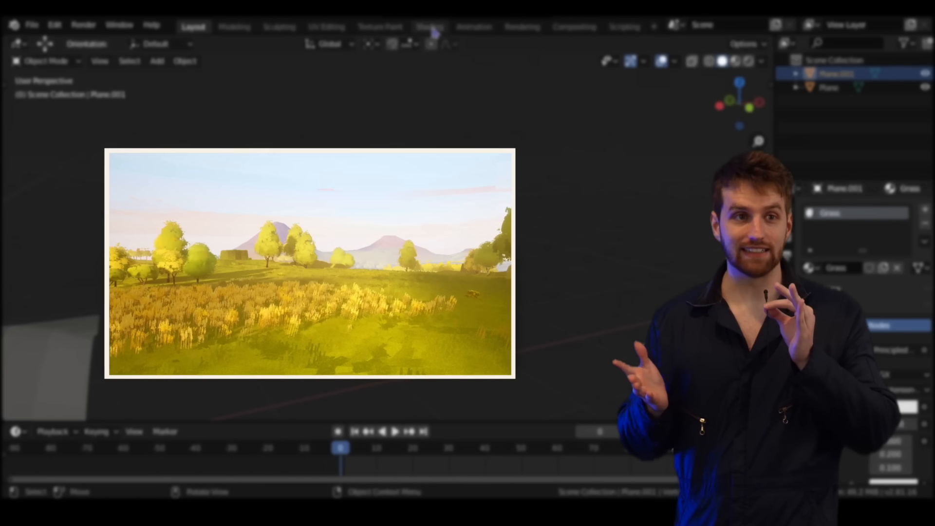
left_click(431, 27)
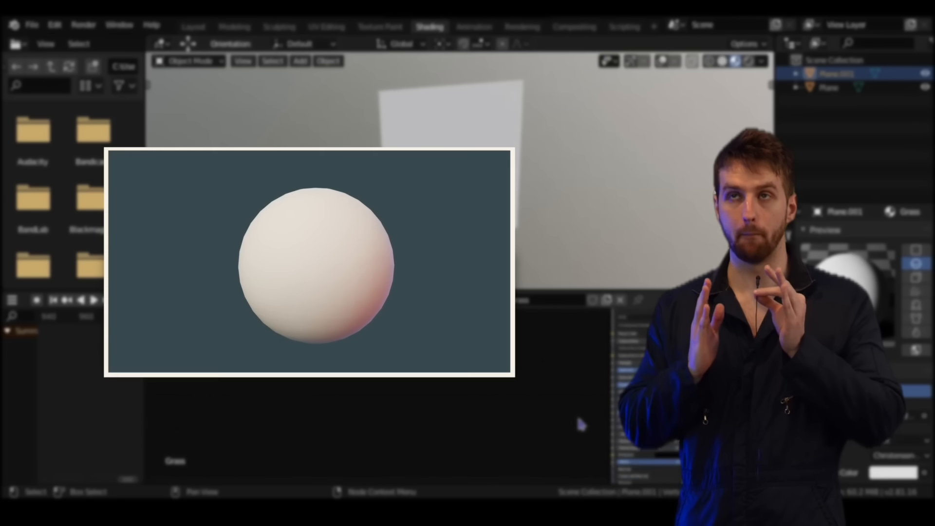
scroll(578, 418, "down", 3)
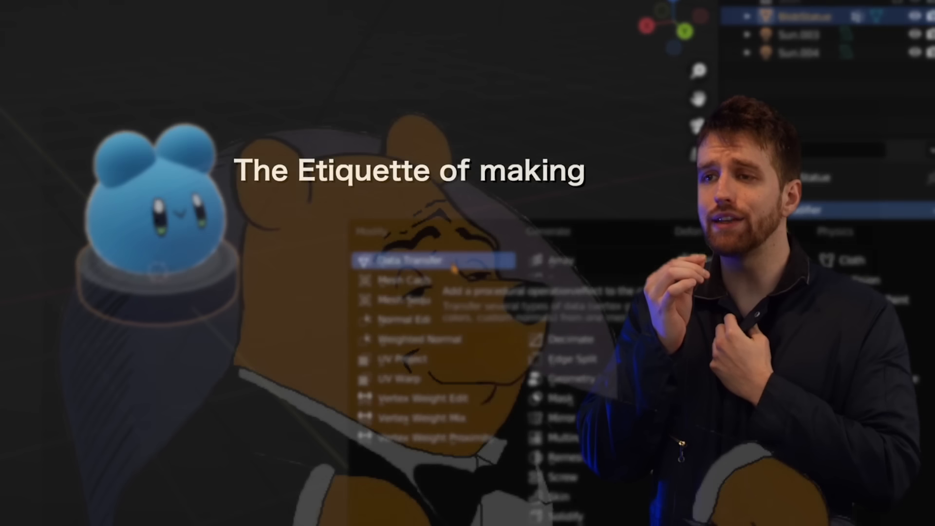
left_click(476, 262)
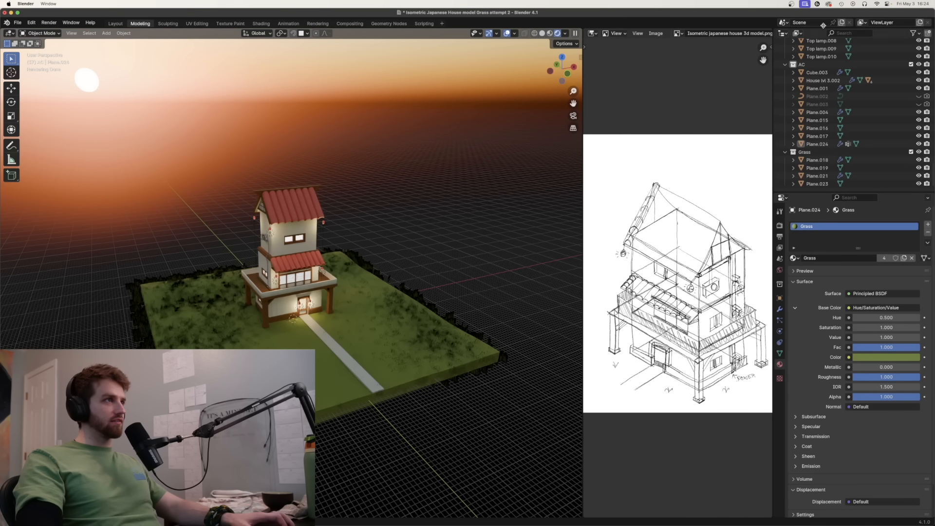
key("ctrl+Up")
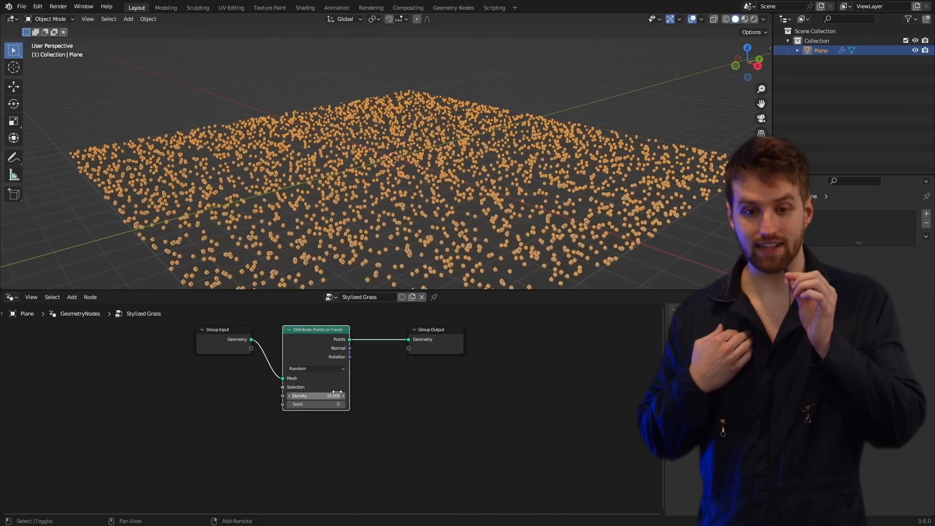
- Add a Curve Line node below the Distribute Points on Faces node in the Stylized Grass tree
key("shift+a")
left_click(314, 334)
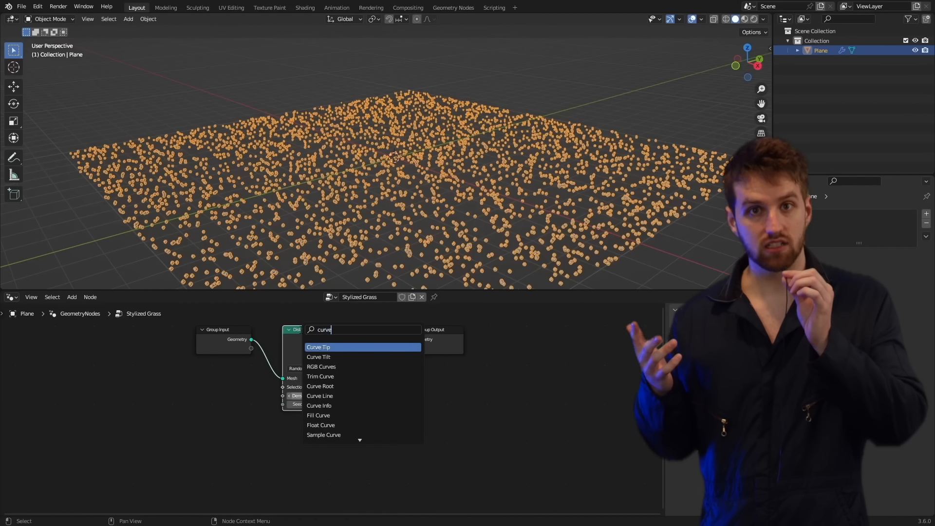
left_click(320, 395)
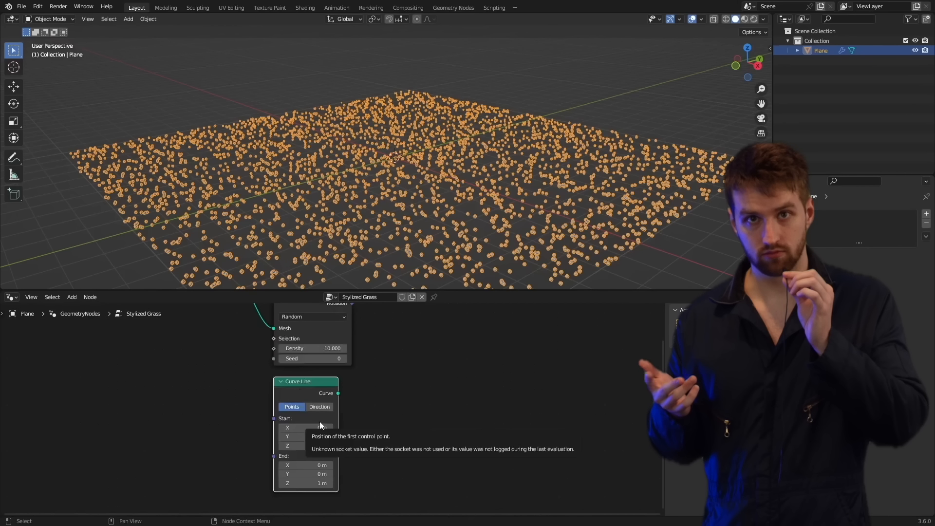
left_click(314, 390, "ctrl+shift")
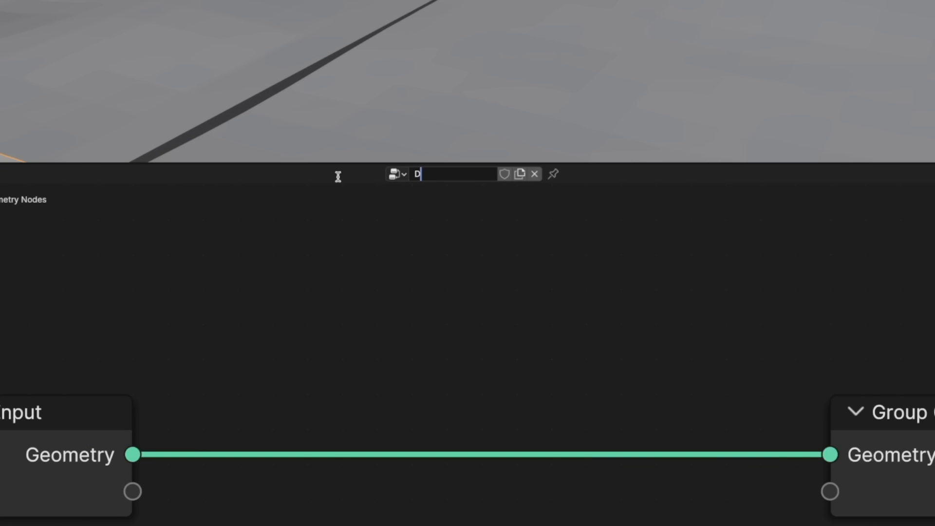
- Name the ground's geometry node tree Dat Grass and insert a Distribute Points on Faces node between Group Input and Group Output
key("Return")
key("shift+a")
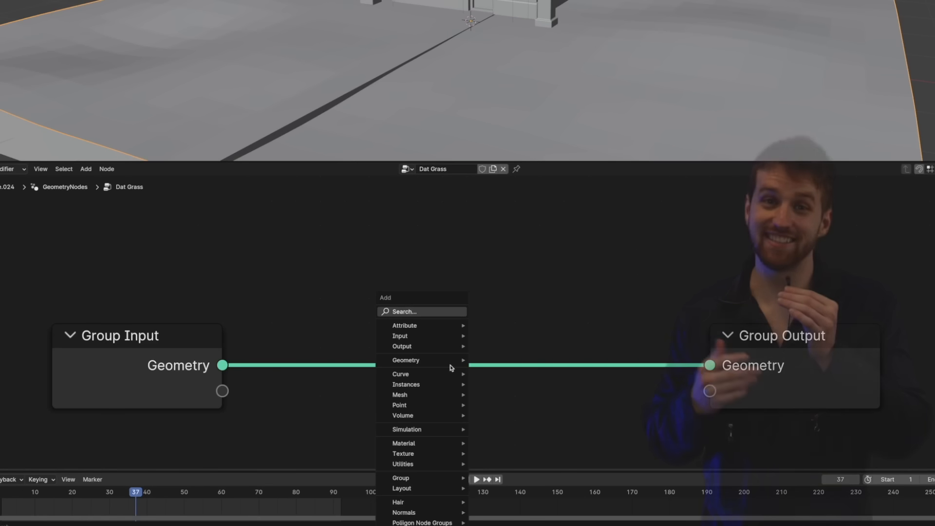
type("distr")
left_click(502, 386)
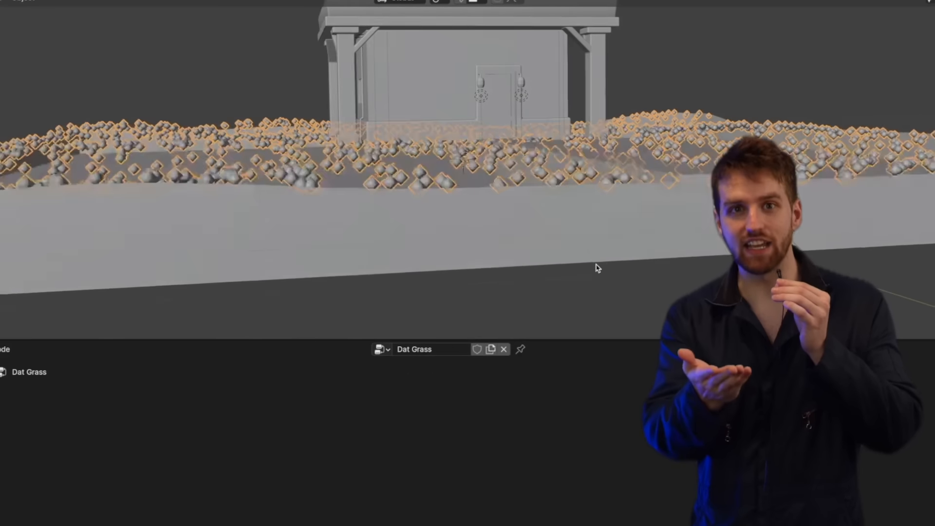
middle_click_drag(598, 269, 664, 268)
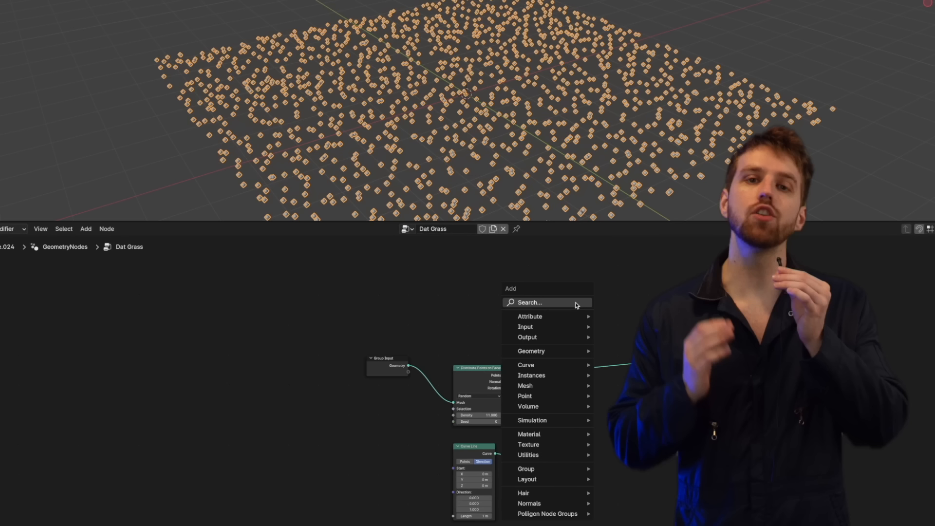
- Try to add a Musgrave texture node to the Dat Grass tree by searching the node list
left_click(577, 305)
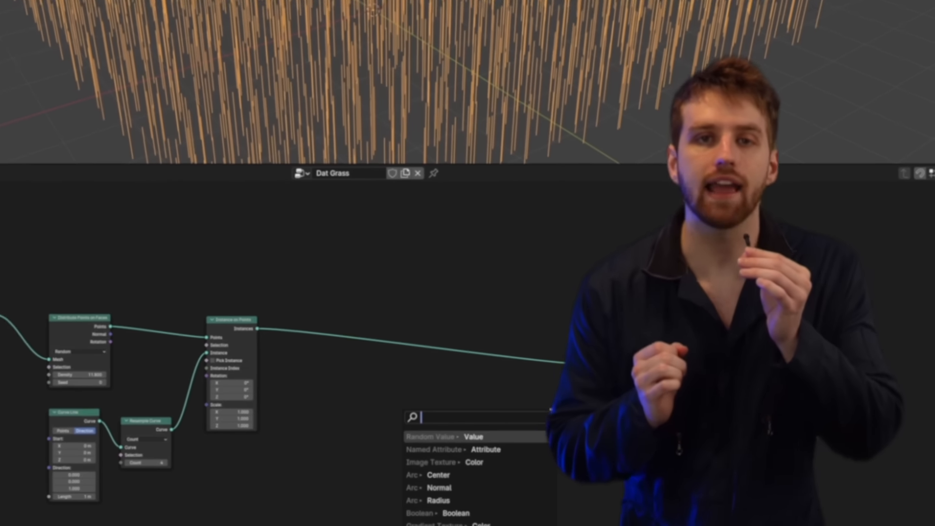
type("musgra")
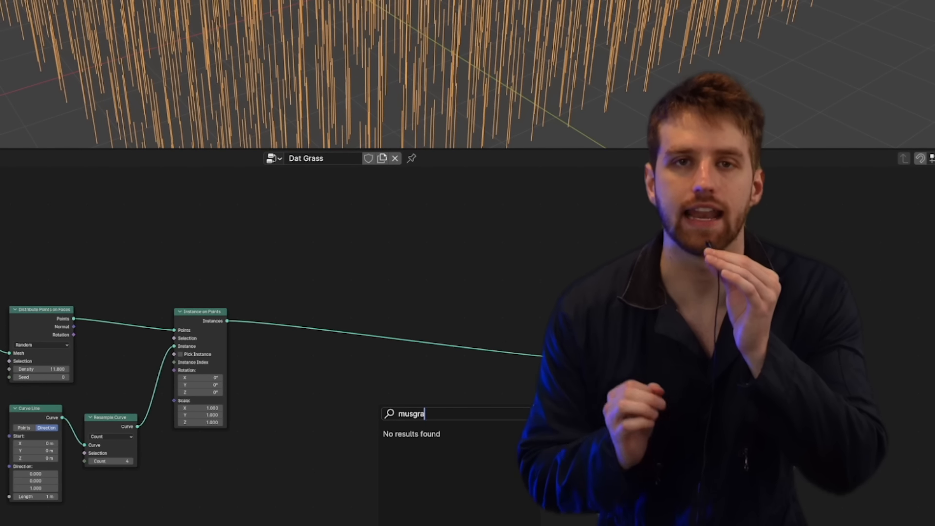
key("Escape")
key("shift+a")
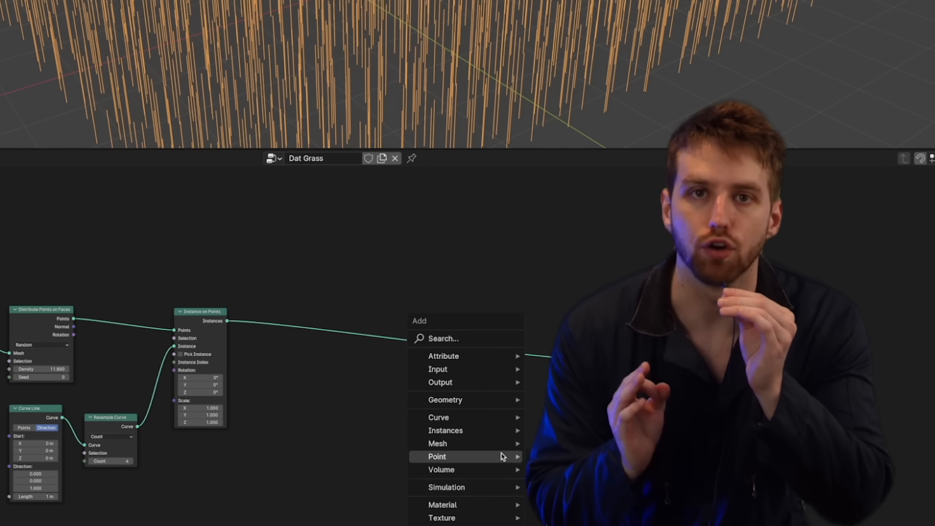
type("musg")
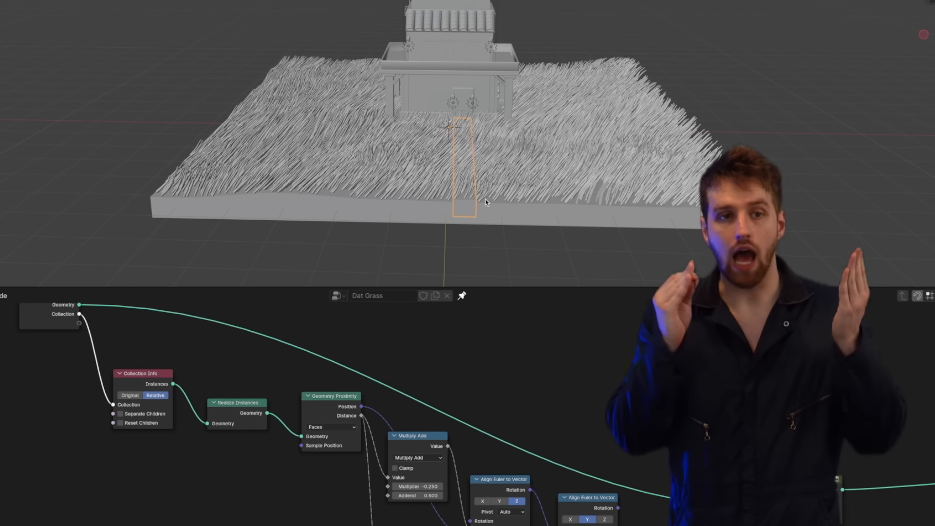
- Move the path strip in front of the house into the House collection
key("m")
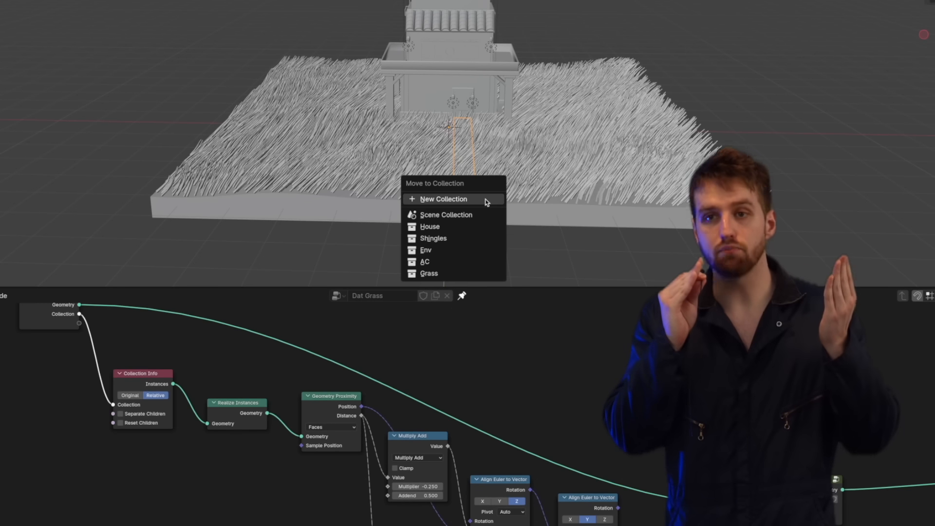
left_click(455, 225)
- Examine the grass distribution around the house, path and rocks from several angles and distances
scroll(471, 202, "up", 2)
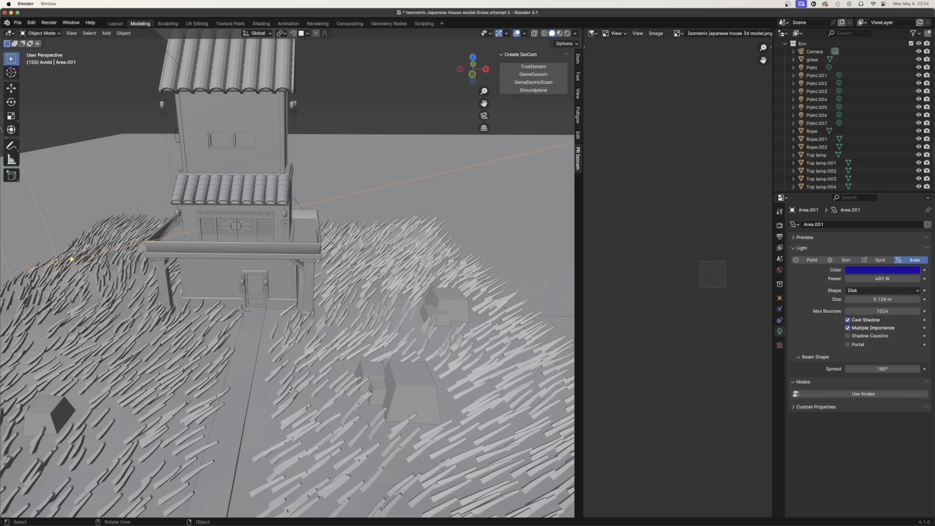
mouse_move(290, 389)
middle_mouse_down()
mouse_move(321, 394)
mouse_move(287, 381)
mouse_move(293, 401)
middle_mouse_up()
scroll(320, 392, "down", 5)
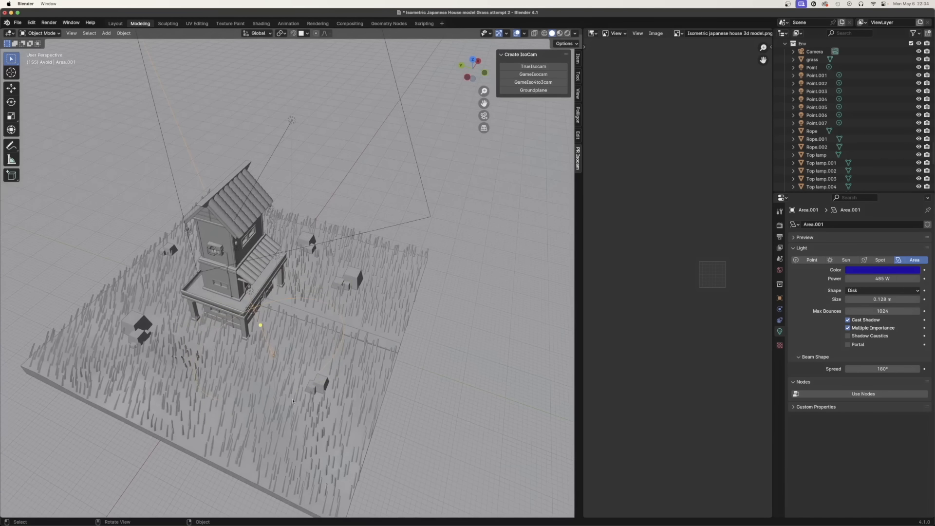
middle_click_drag(186, 391, 198, 343)
scroll(205, 360, "up", 5)
middle_click_drag(215, 374, 193, 361)
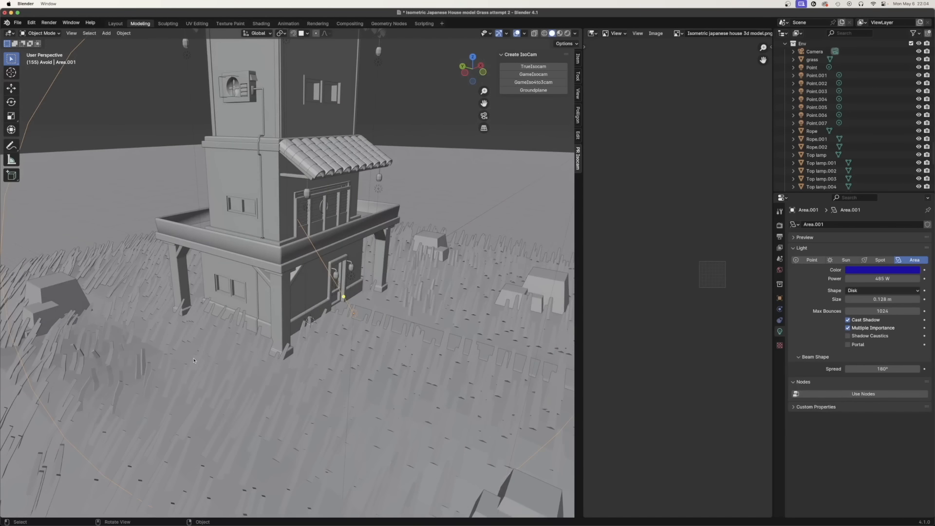
scroll(200, 365, "down", 5)
middle_click_drag(341, 366, 321, 392)
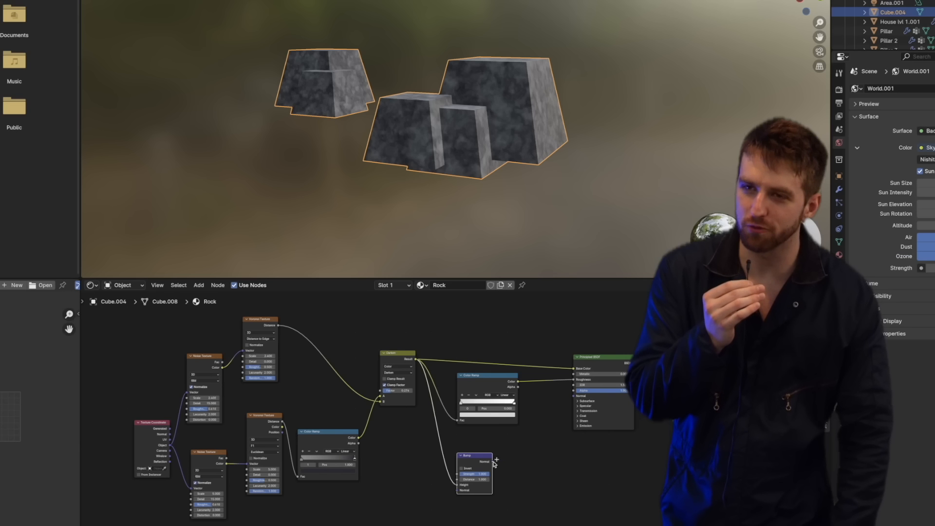
- Connect the Bump node's output to the Principled BSDF's Normal input in the Rock material
left_click_drag(571, 398, 573, 396)
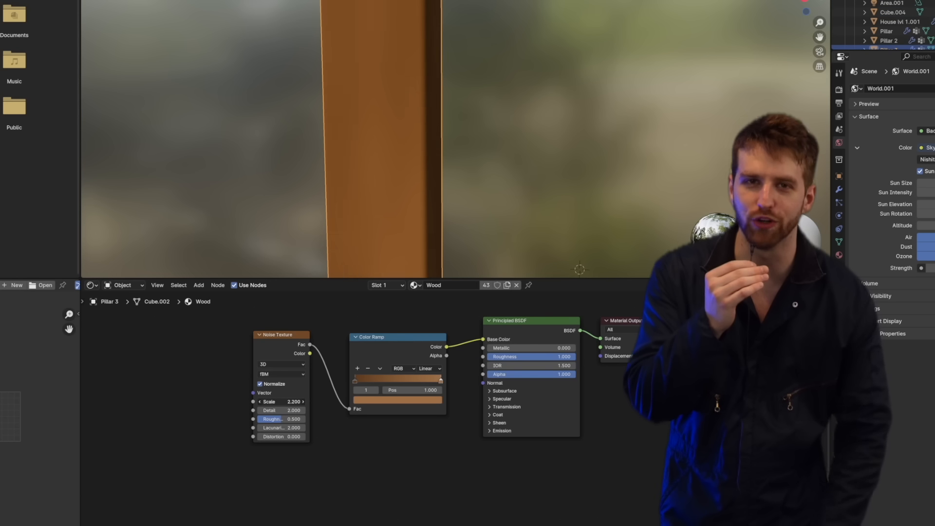
- Set the Wood material's Noise Texture scale to 8 and detail to 15
left_click_drag(281, 402, 307, 402)
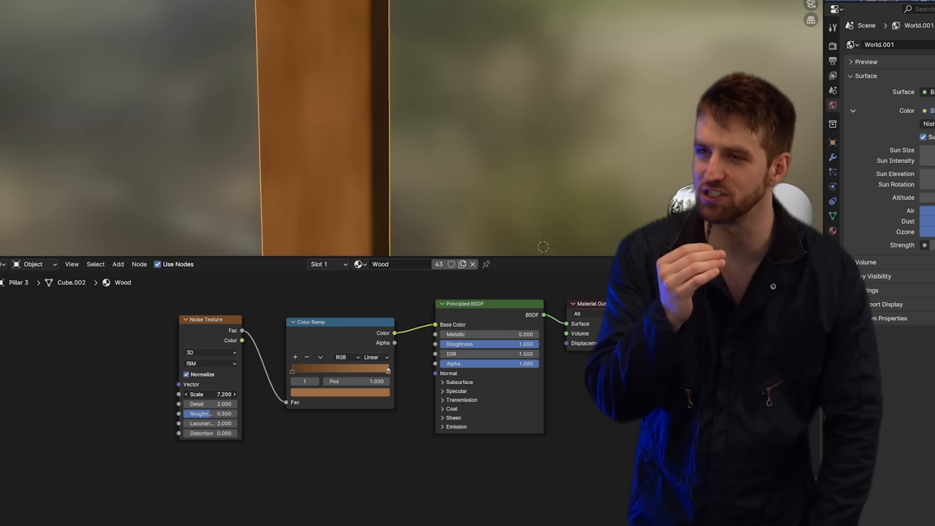
left_click_drag(211, 394, 213, 394)
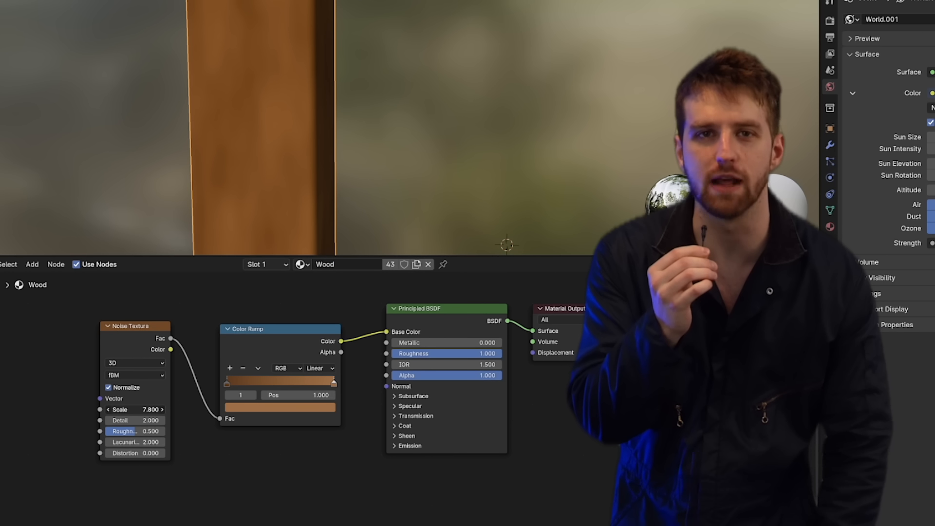
left_click_drag(144, 409, 145, 410)
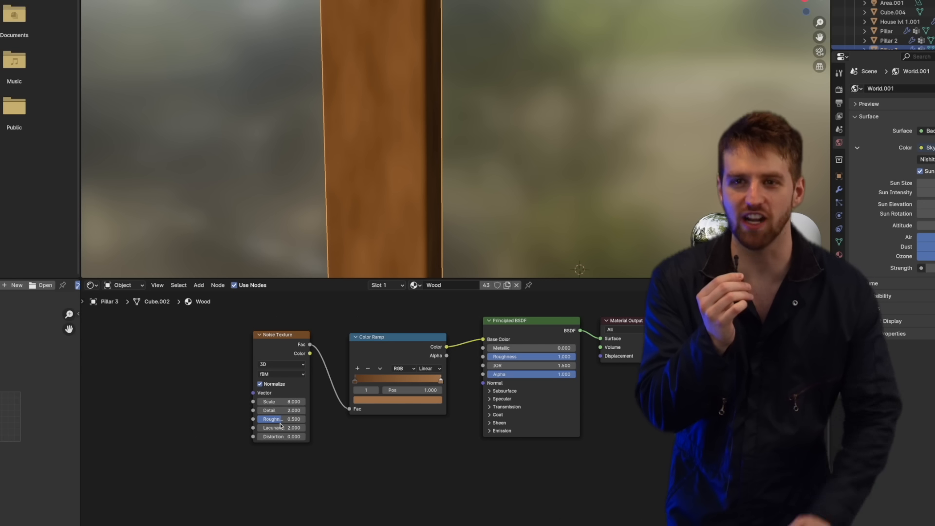
left_click_drag(272, 410, 291, 419)
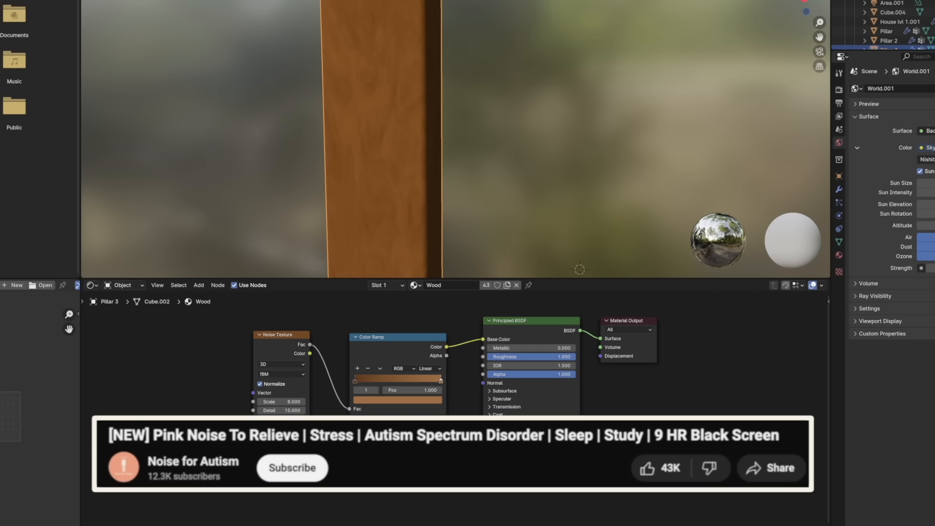
- Show the Node Wrangler tools beside the Wood node tree and look at its merge options
key("shift+a")
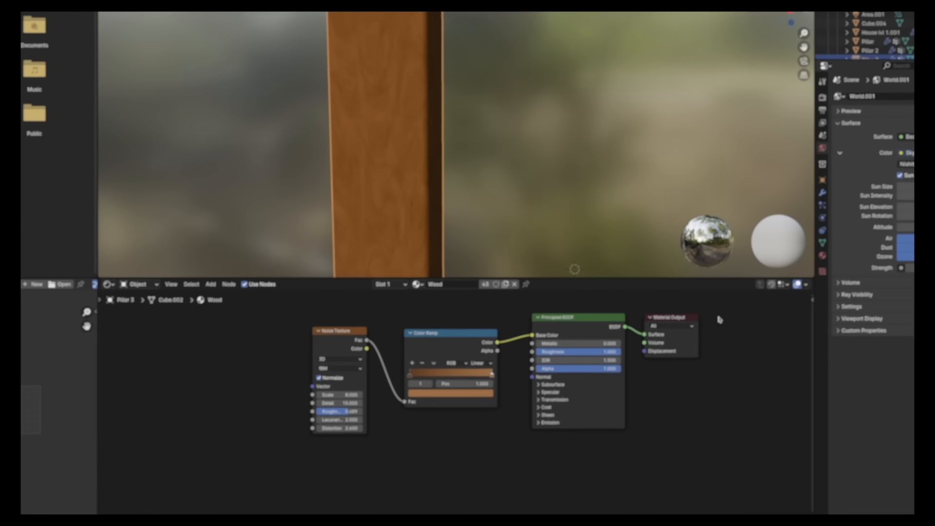
key("n")
left_click(805, 400)
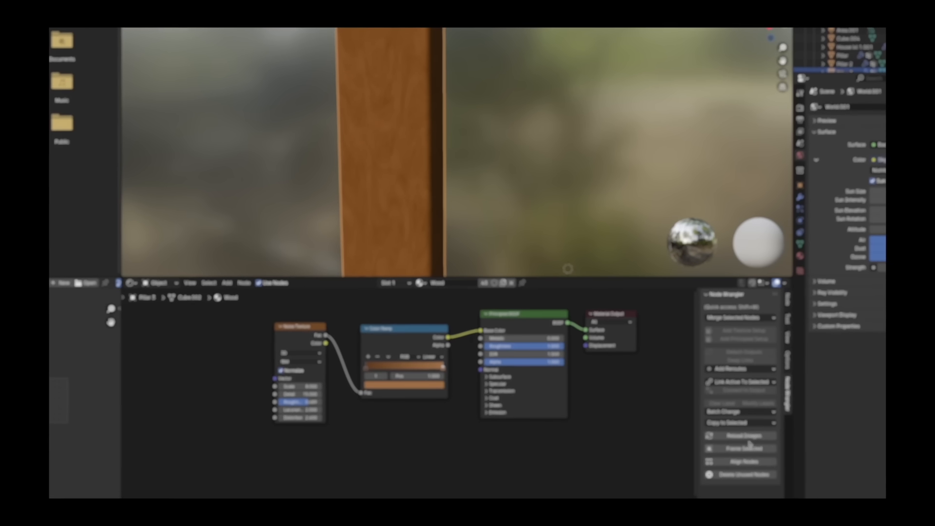
left_click(736, 317)
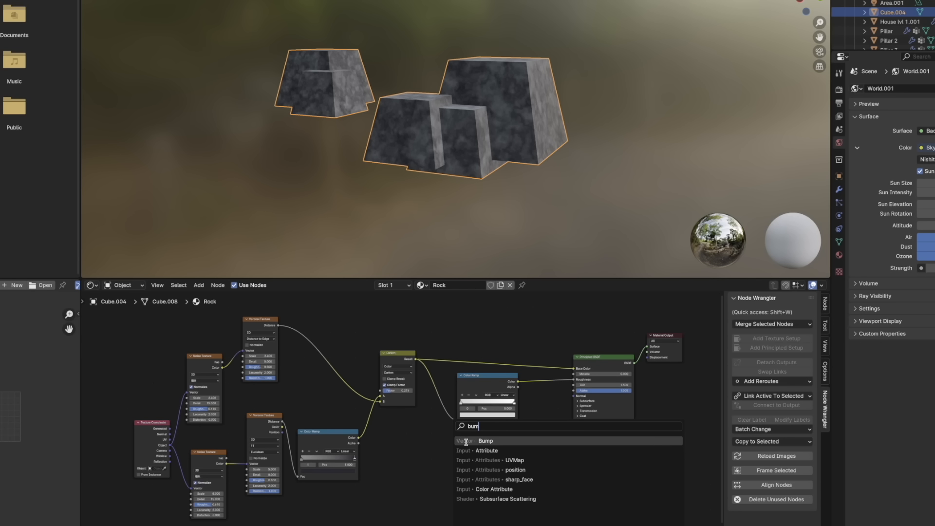
- Add a Bump node to the Rock material and connect the Darken node's result to its Height input
left_click(466, 441)
left_click(456, 440)
left_click_drag(415, 359, 443, 458)
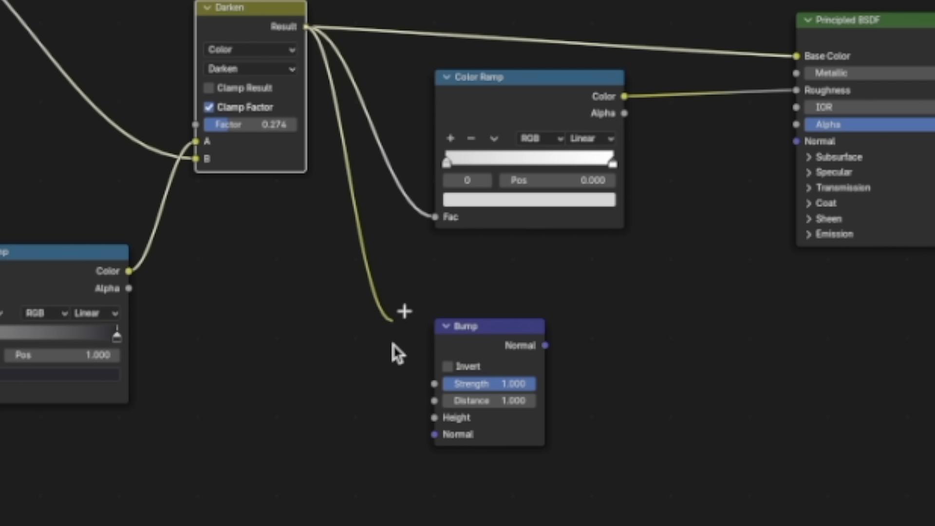
left_click_drag(393, 344, 435, 420)
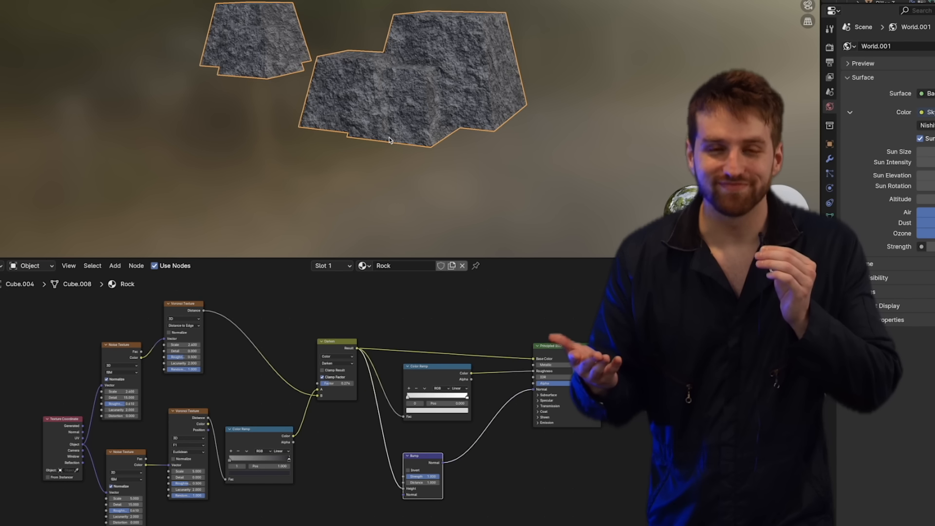
- Examine the bumpy surface of the rocks and the wooden pillar's texture up close
scroll(390, 141, "up", 2)
scroll(386, 143, "up", 4)
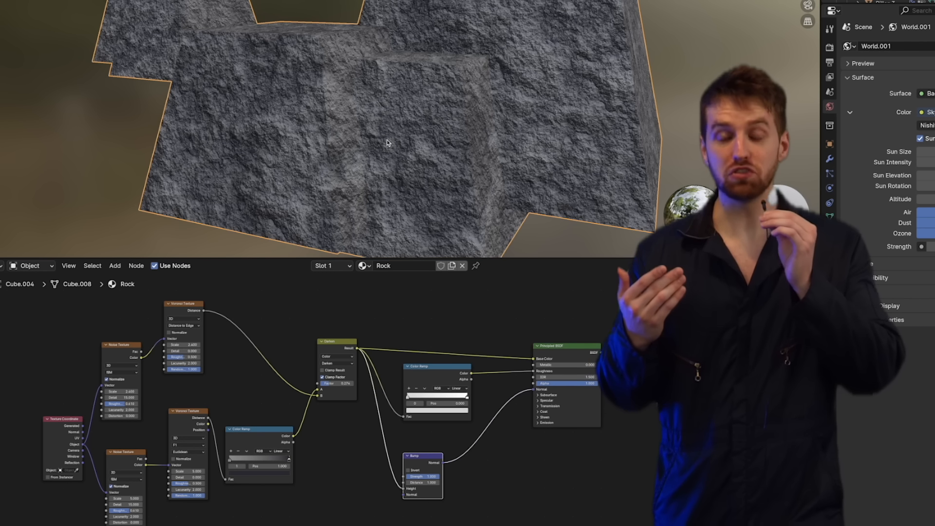
scroll(386, 142, "up", 1)
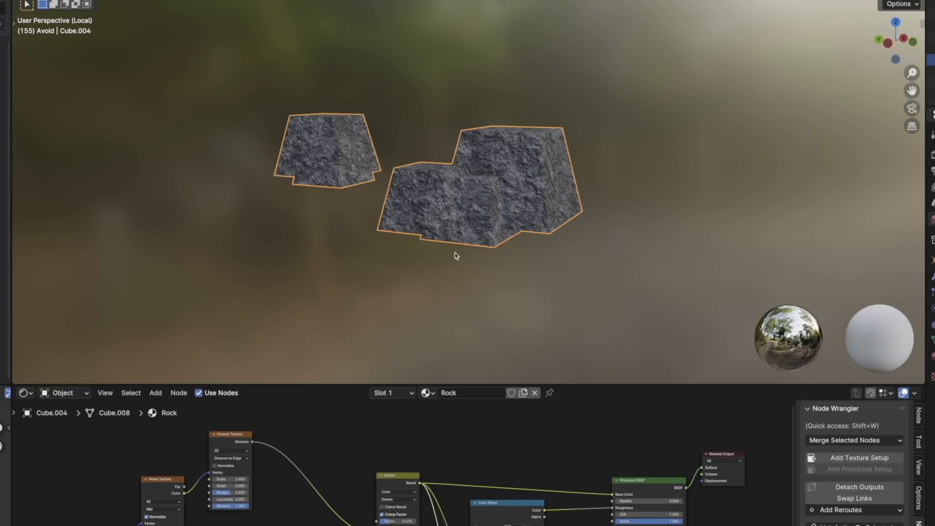
scroll(456, 256, "up", 1)
scroll(457, 256, "up", 2)
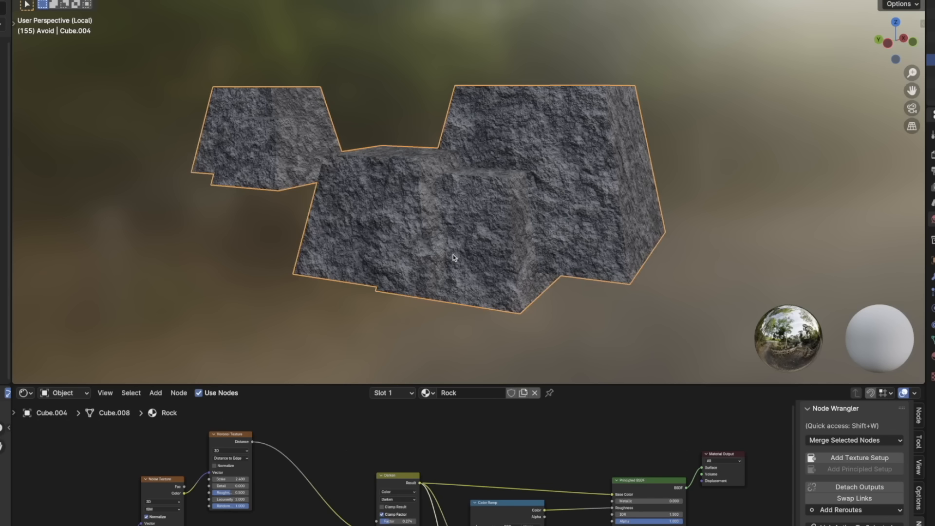
scroll(453, 254, "up", 2)
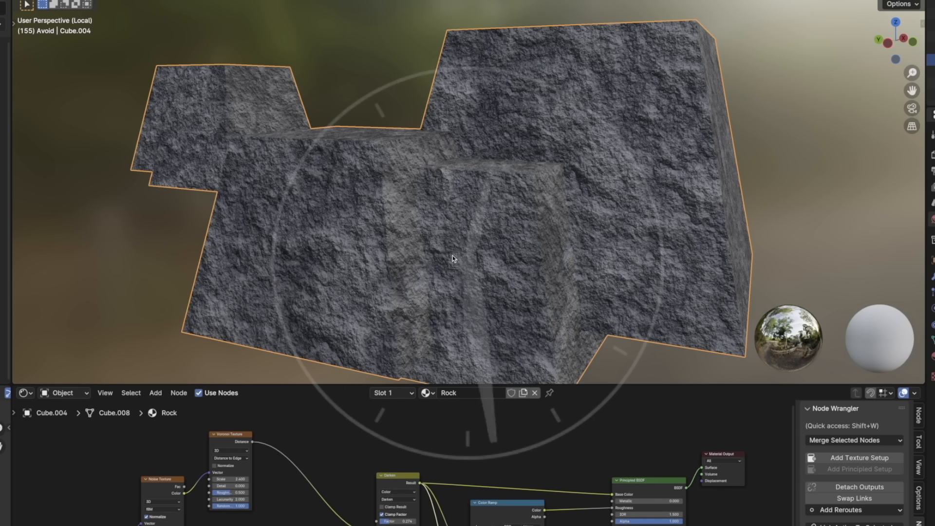
scroll(452, 255, "up", 2)
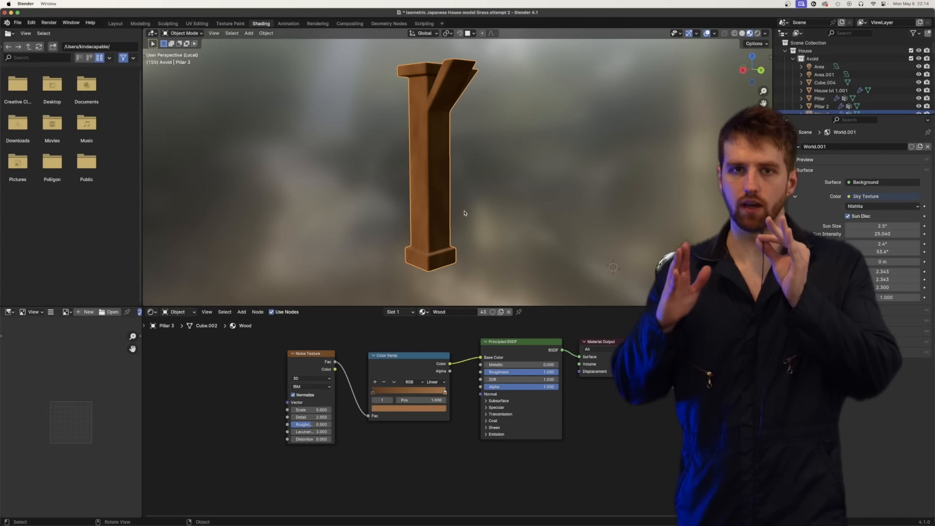
scroll(431, 210, "up", 5)
middle_click_drag(428, 209, 478, 206)
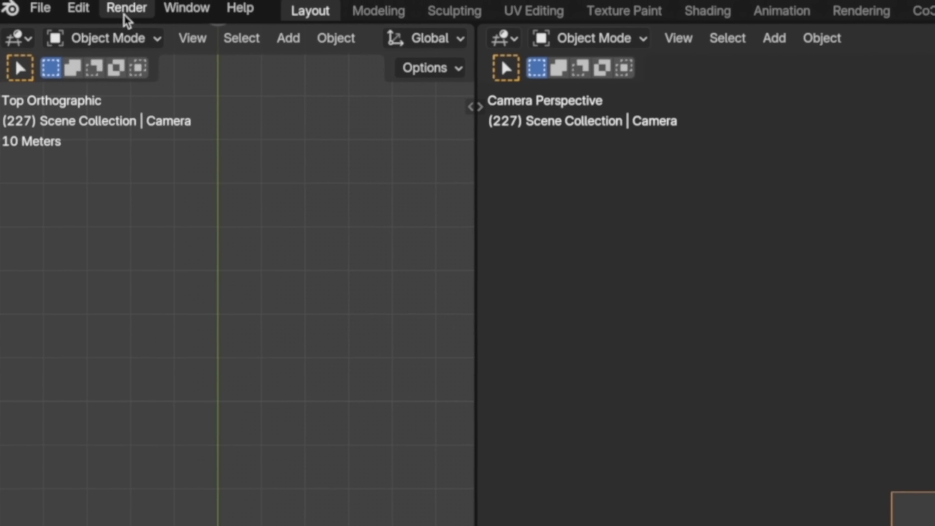
- Start rendering the animation of the finished camera scene
left_click(126, 9)
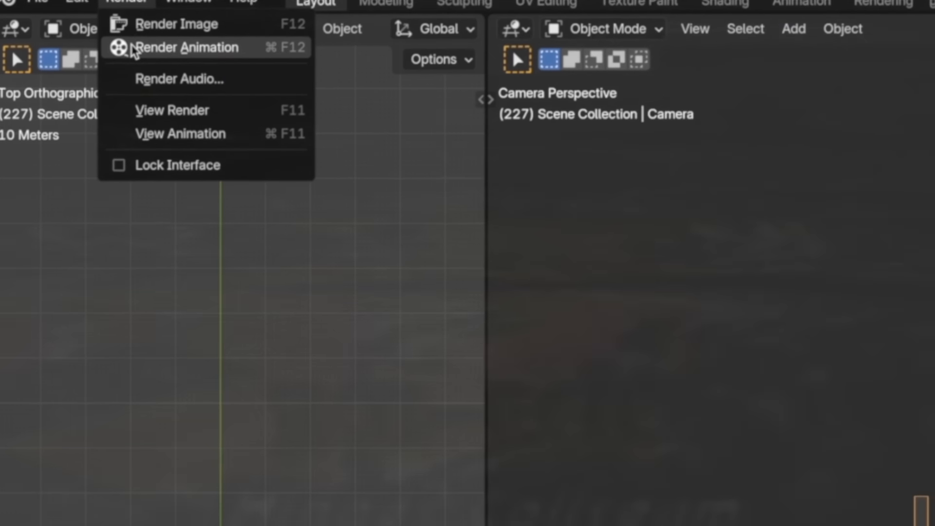
left_click(147, 54)
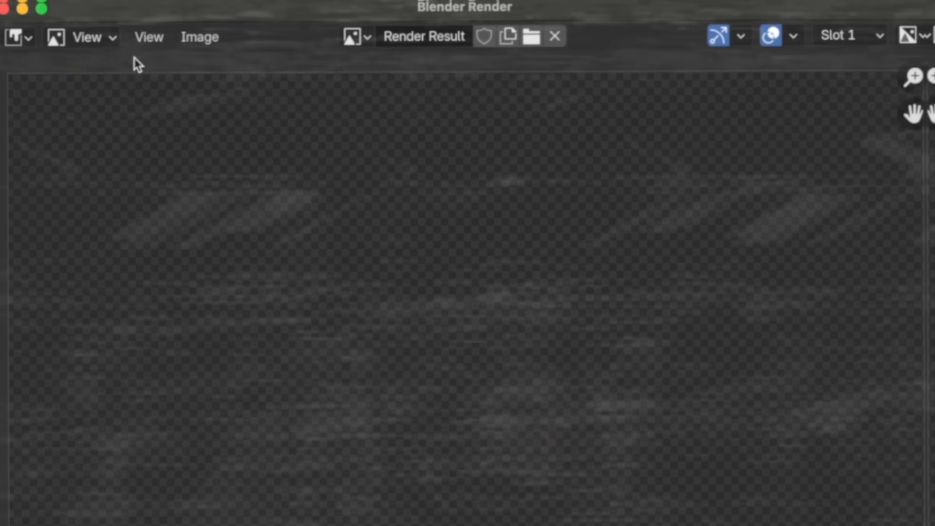